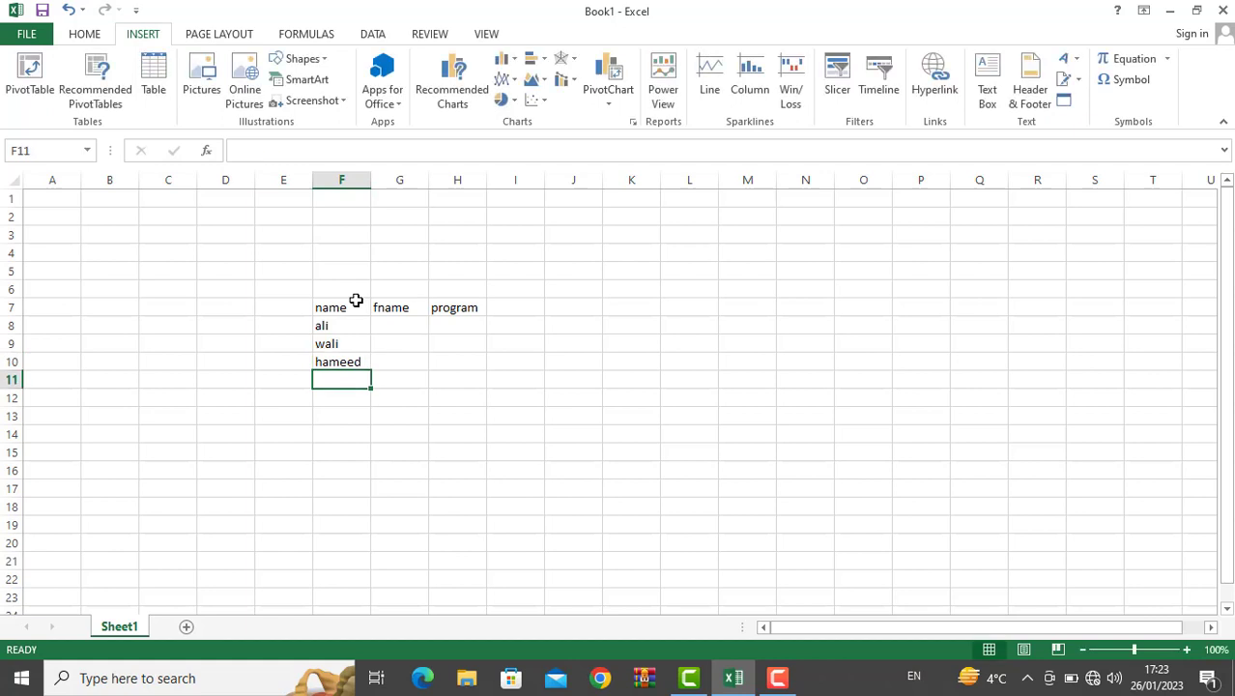
{"action": "key", "text": "Return"}
{"action": "key", "text": "Right"}
{"action": "key", "text": "Right"}
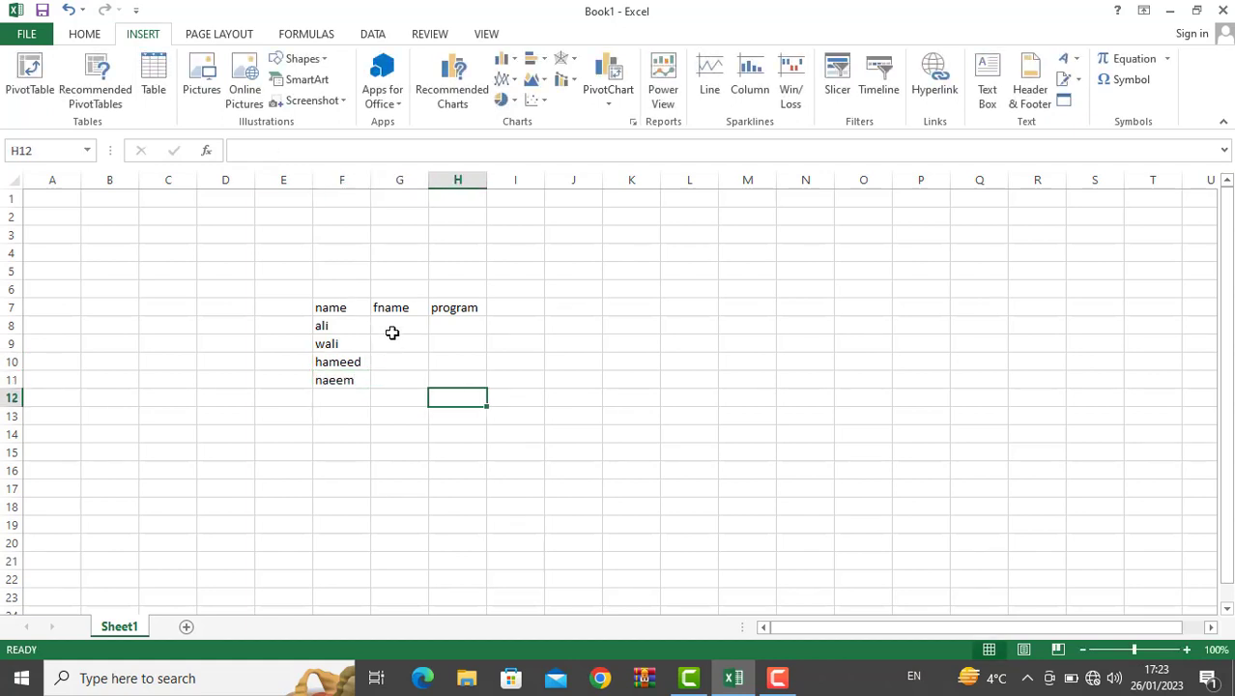
{"action": "left_click", "coordinate": [392, 332]}
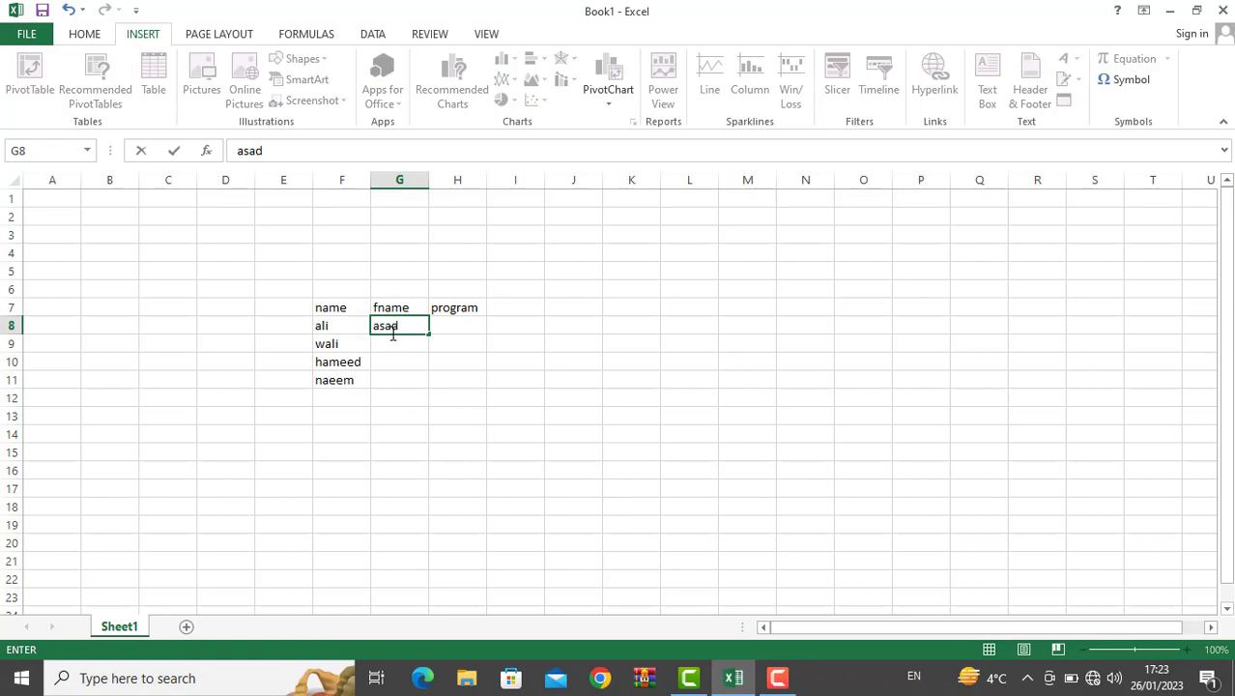
{"action": "key", "text": "Return"}
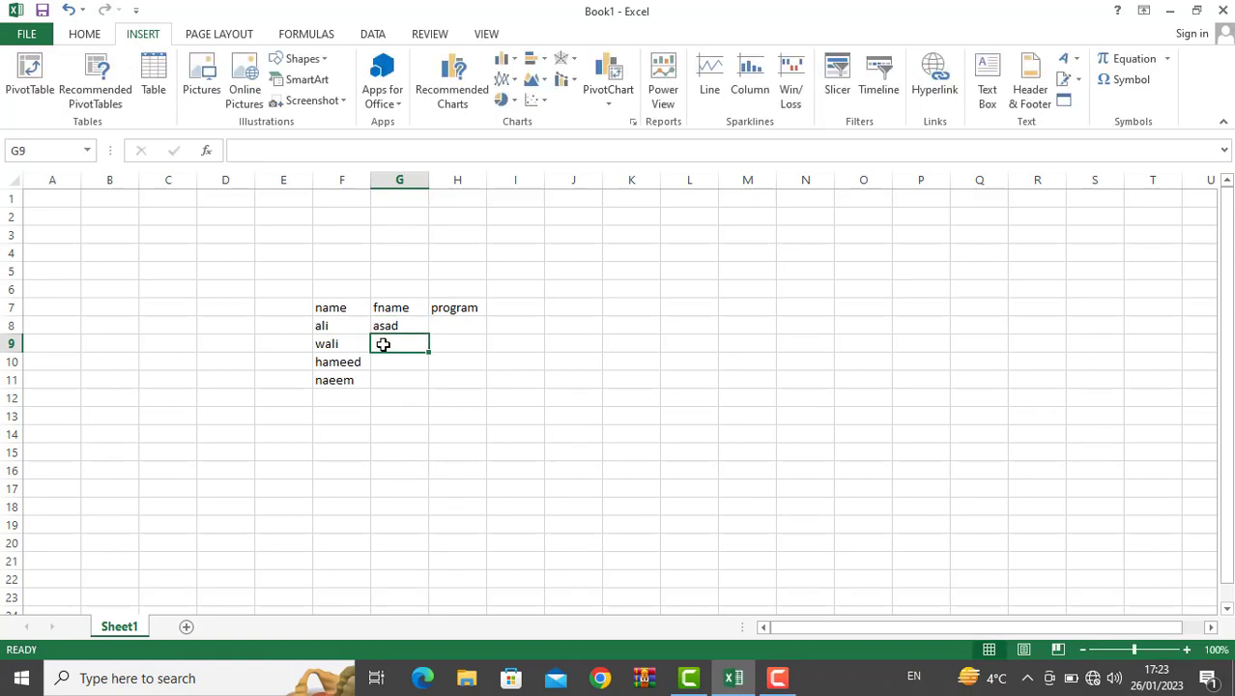
{"action": "key", "text": "Return"}
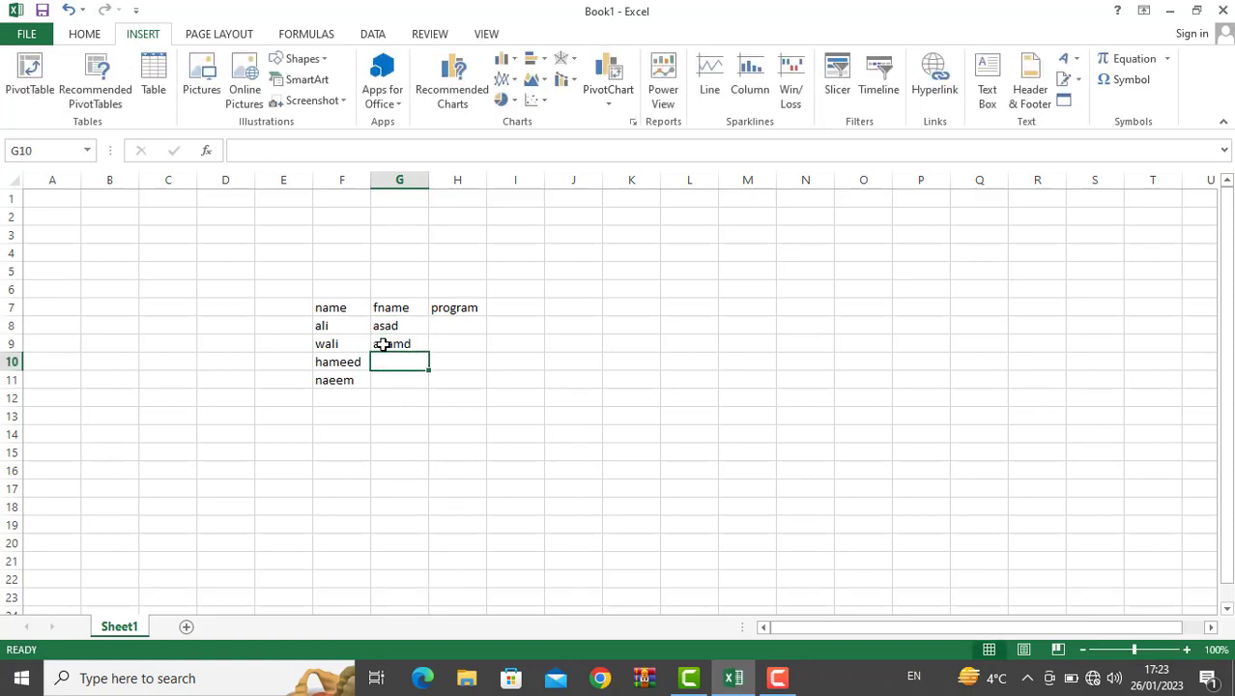
{"action": "key", "text": "Return"}
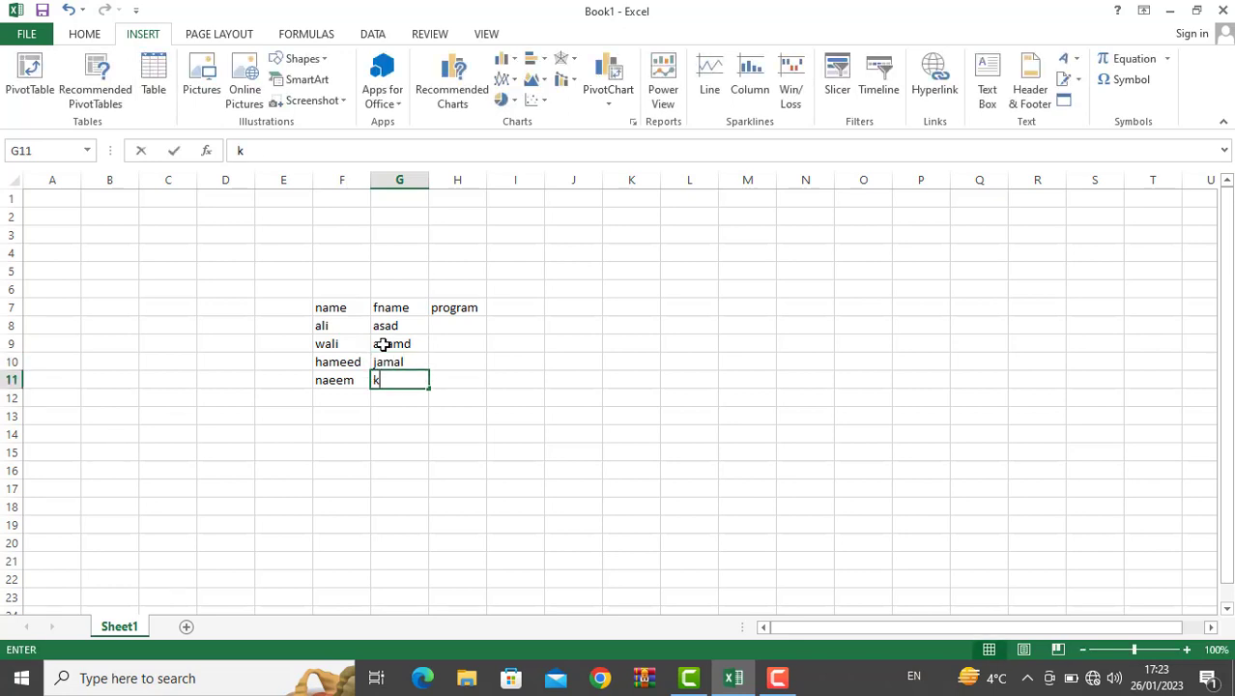
{"action": "key", "text": "Return"}
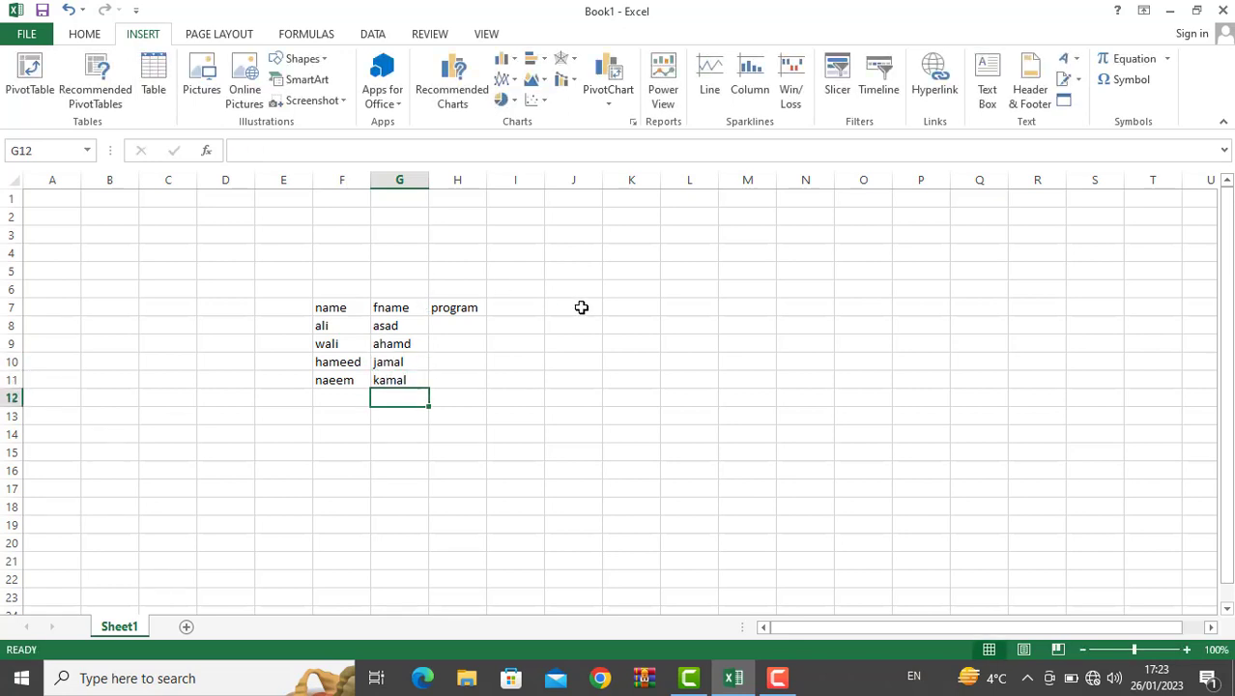
Step: Fill the program column with office, dit, phtoshop and excel, fixing typos
{"action": "left_click", "coordinate": [456, 330]}
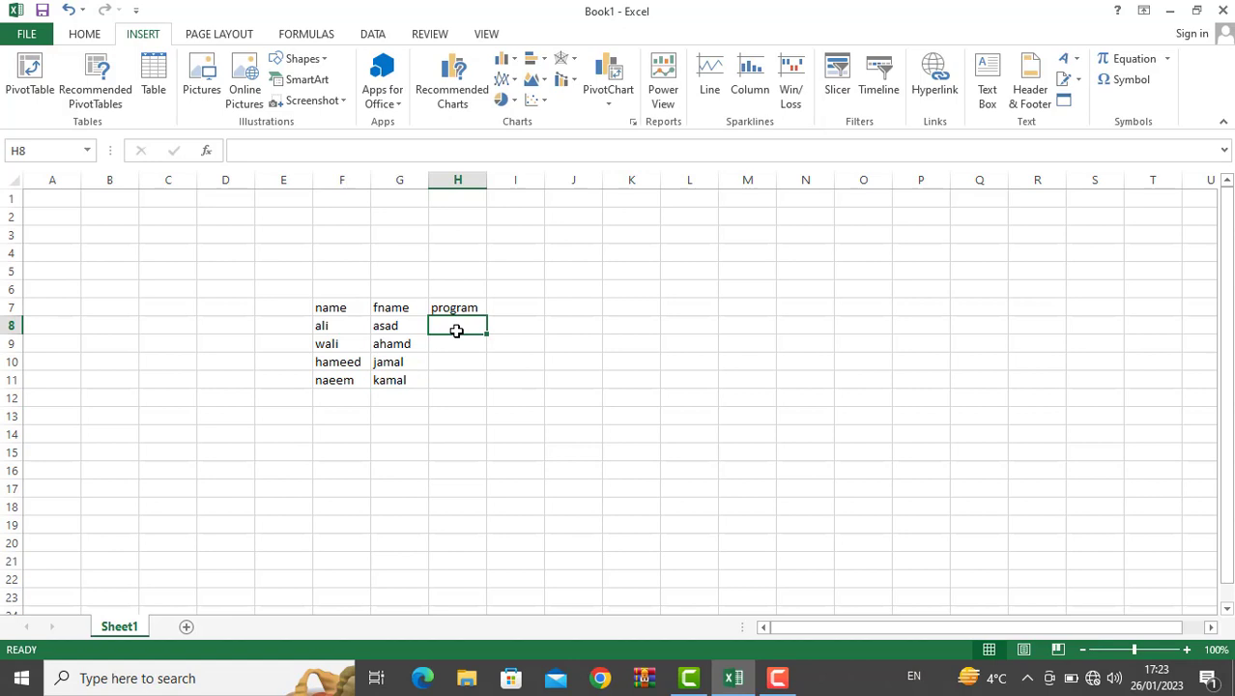
{"action": "type", "text": "office"}
{"action": "key", "text": "Return"}
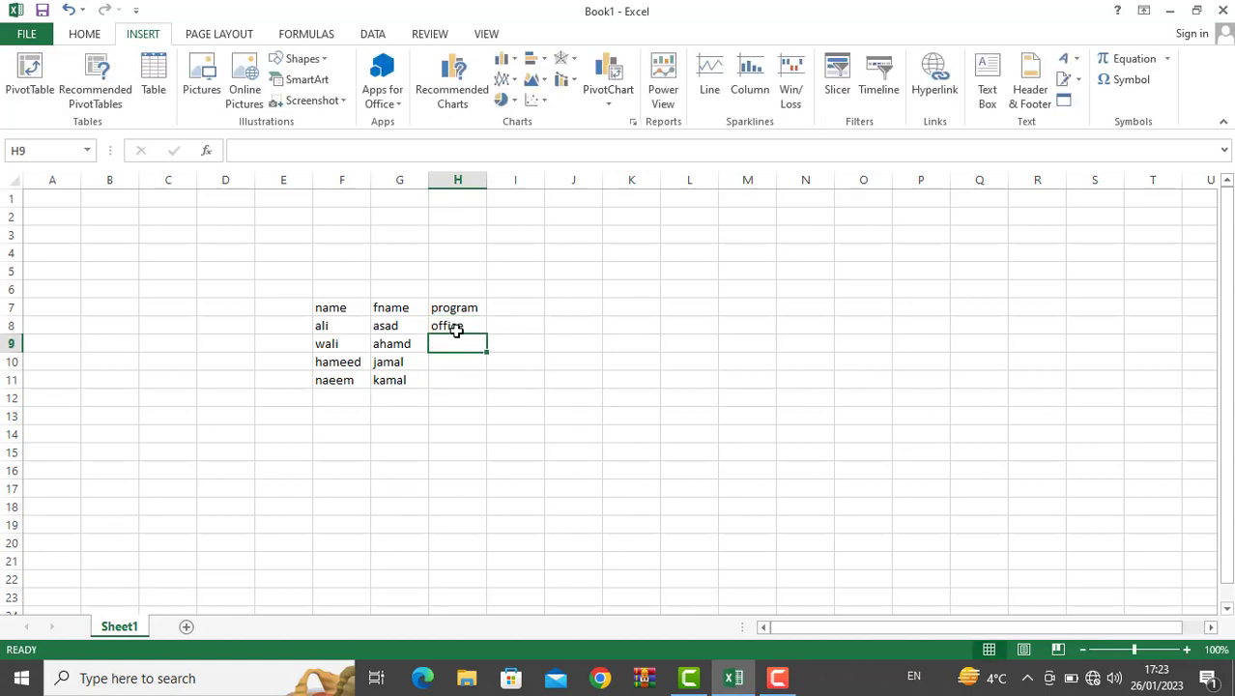
{"action": "type", "text": "wali"}
{"action": "key", "text": "BackSpace"}
{"action": "key", "text": "BackSpace"}
{"action": "key", "text": "BackSpace"}
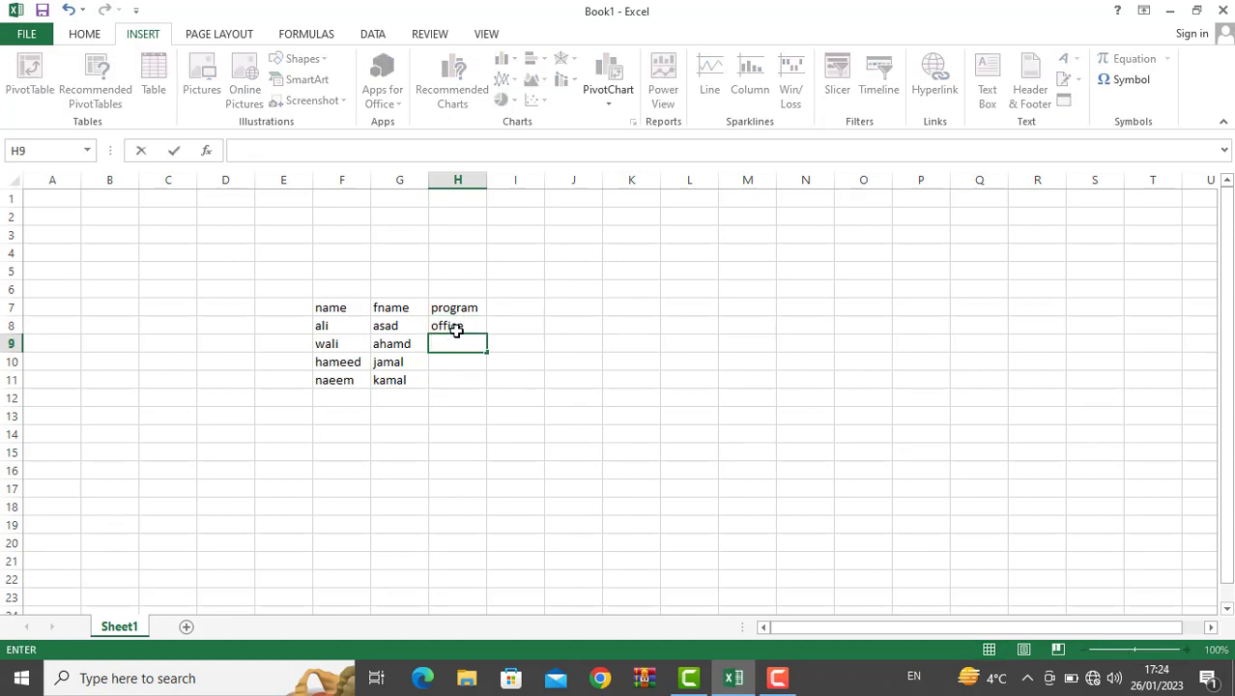
{"action": "type", "text": "dit"}
{"action": "key", "text": "Return"}
{"action": "type", "text": "p"}
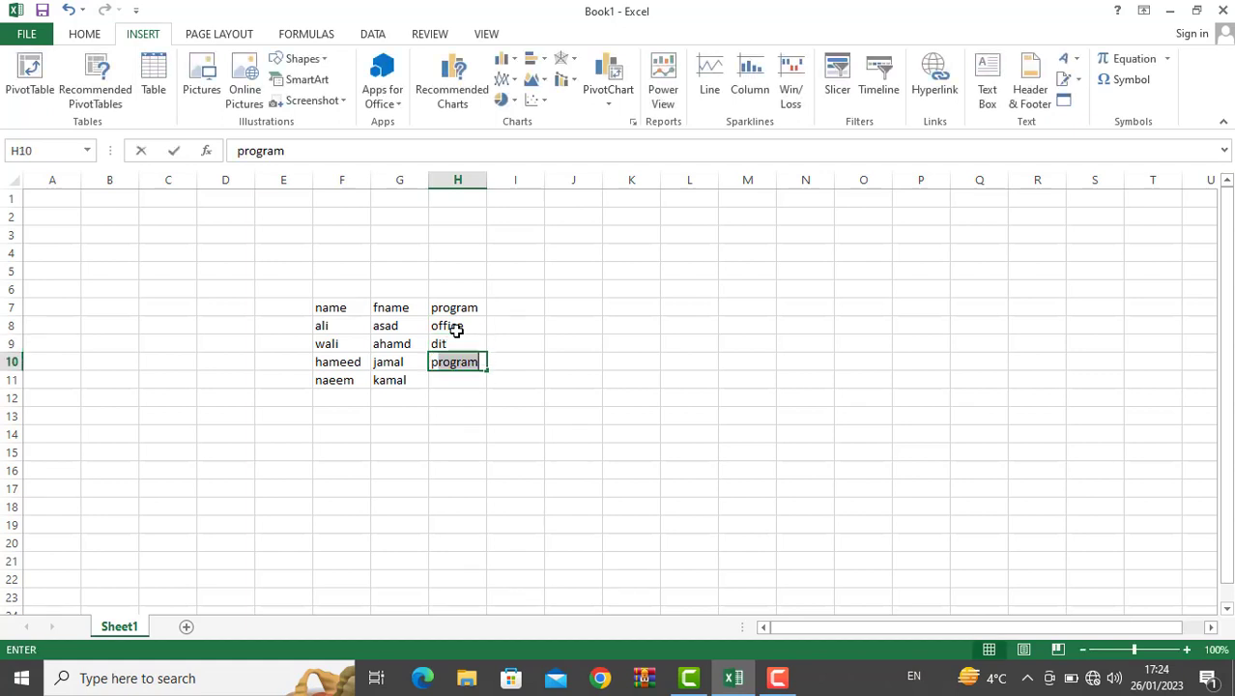
{"action": "type", "text": "htoshop"}
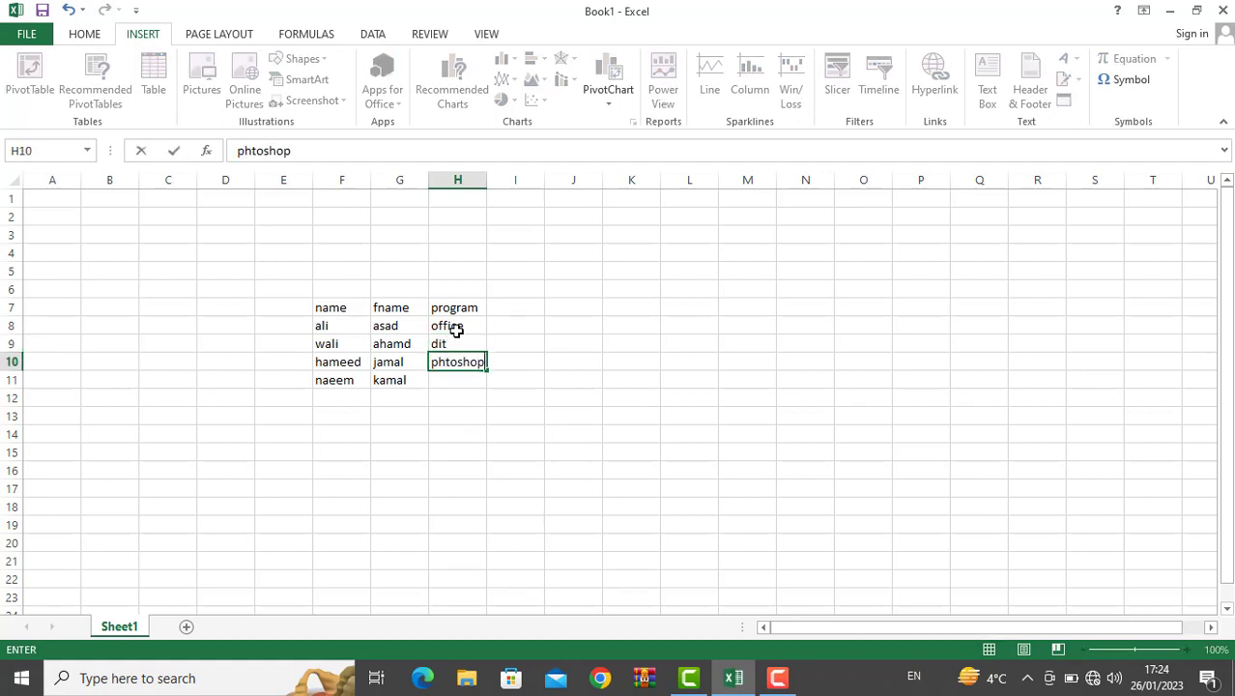
{"action": "key", "text": "Return"}
{"action": "type", "text": "exxcel"}
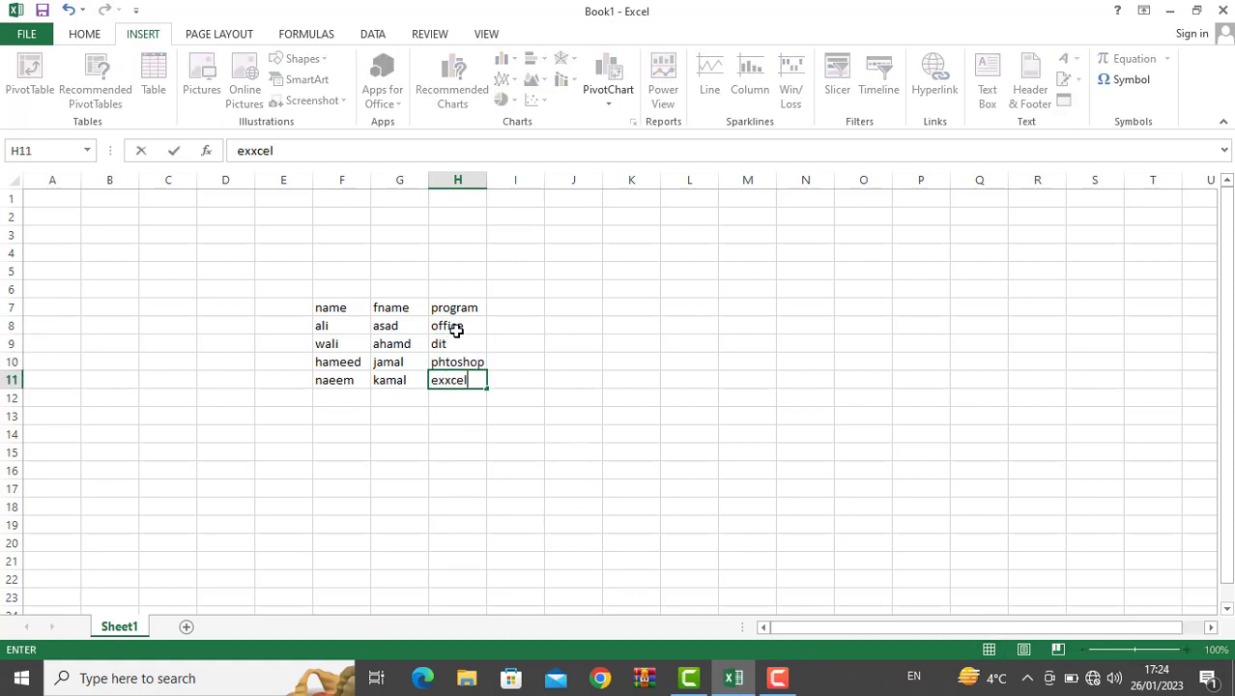
{"action": "key", "text": "BackSpace"}
{"action": "key", "text": "BackSpace"}
{"action": "key", "text": "BackSpace"}
{"action": "type", "text": "excel"}
{"action": "key", "text": "Return"}
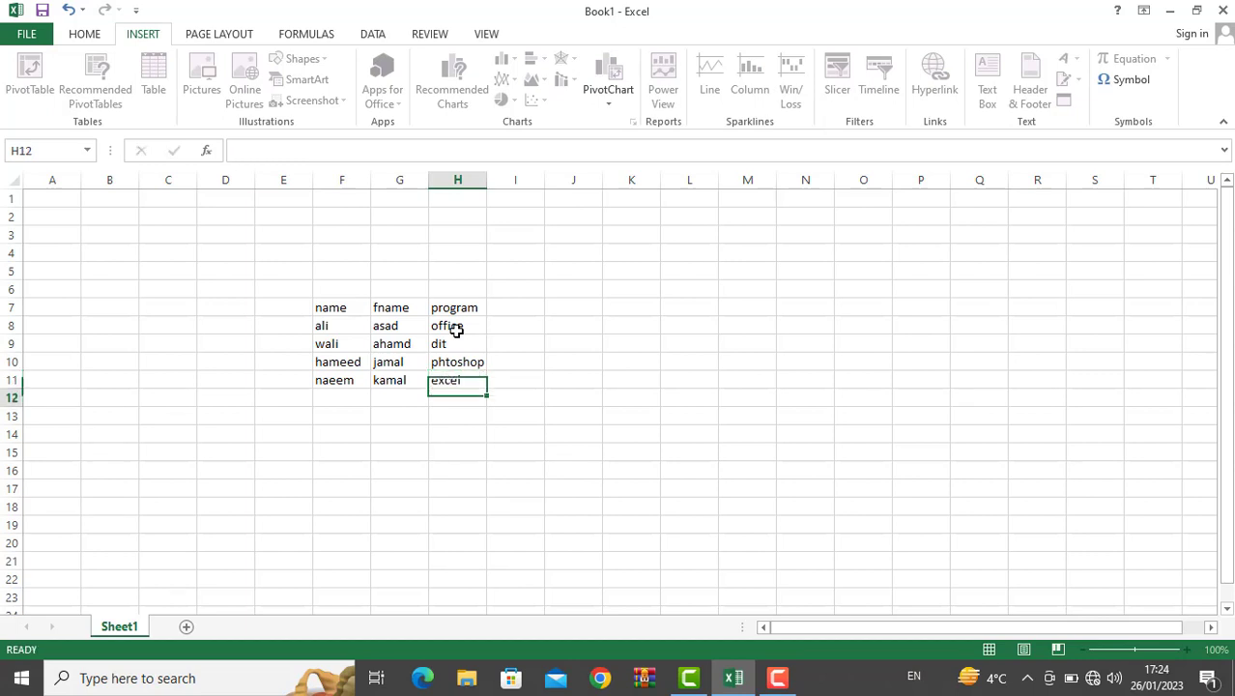
Step: Create a PivotTable from the data block F7:I11 on a new worksheet
{"action": "left_click", "coordinate": [332, 309]}
{"action": "left_click_drag", "start_coordinate": [332, 309], "coordinate": [502, 381]}
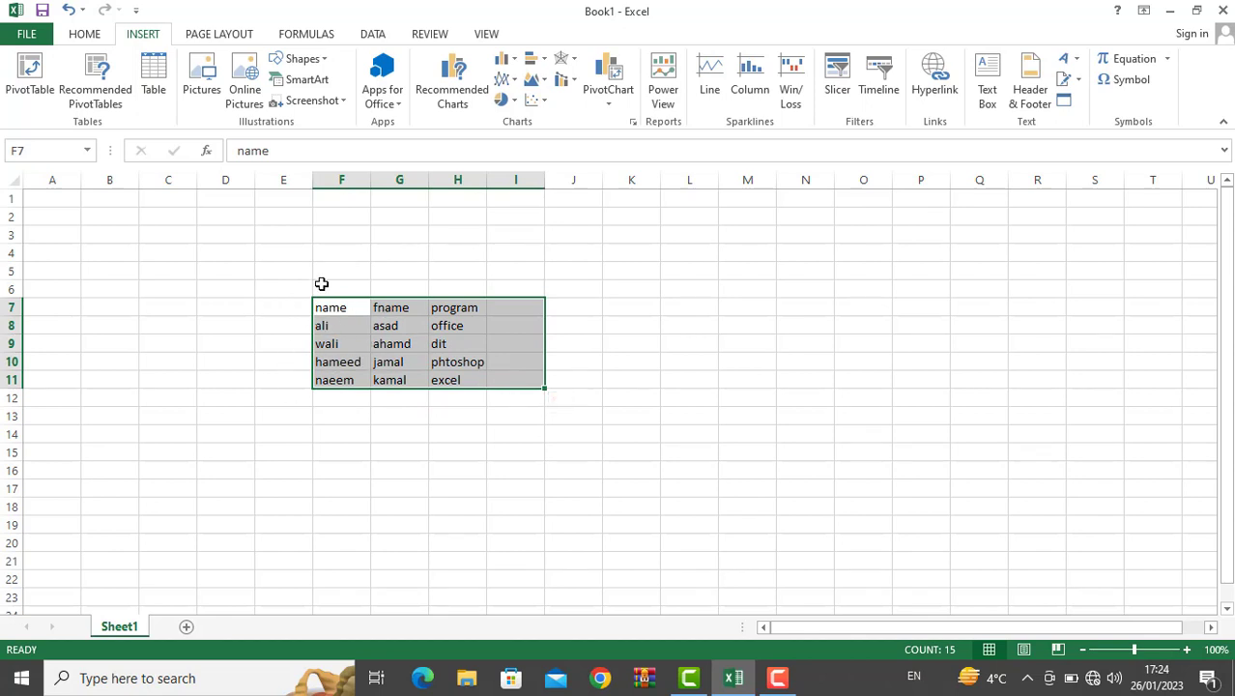
{"action": "left_click", "coordinate": [33, 99]}
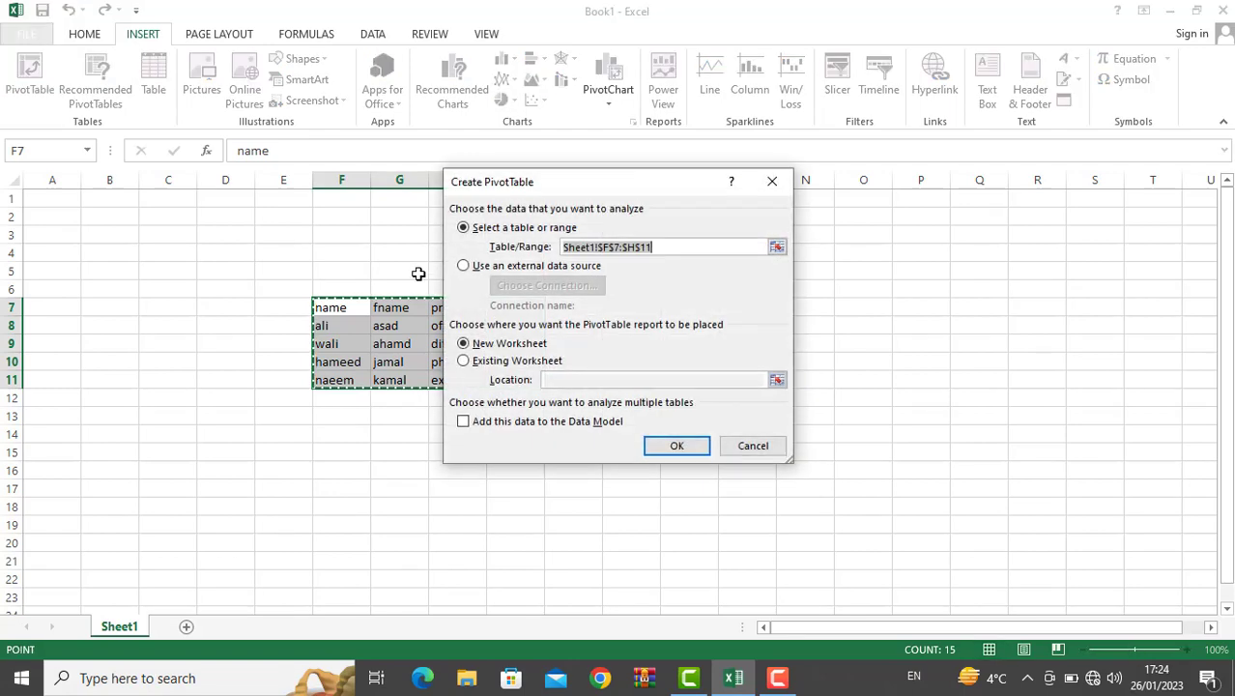
{"action": "left_click", "coordinate": [701, 450]}
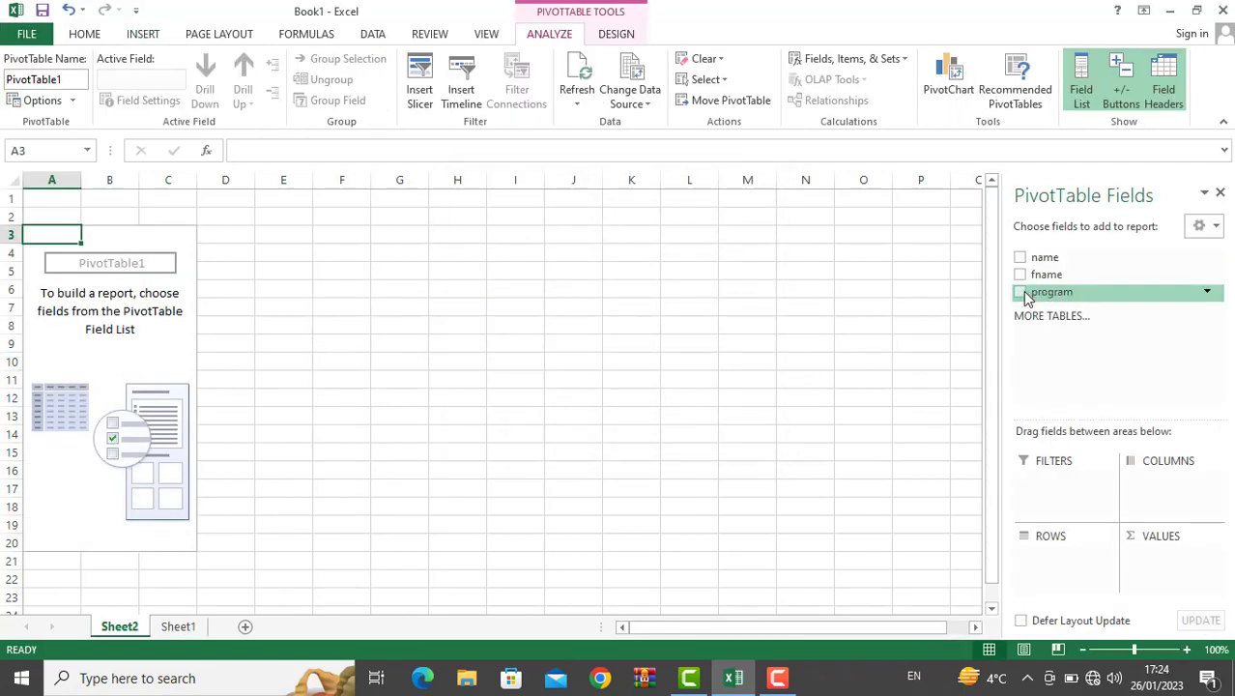
Step: Add program, fname and name as pivot row fields and close the field list
{"action": "left_click", "coordinate": [1020, 292]}
{"action": "left_click", "coordinate": [1020, 274]}
{"action": "left_click", "coordinate": [1020, 259]}
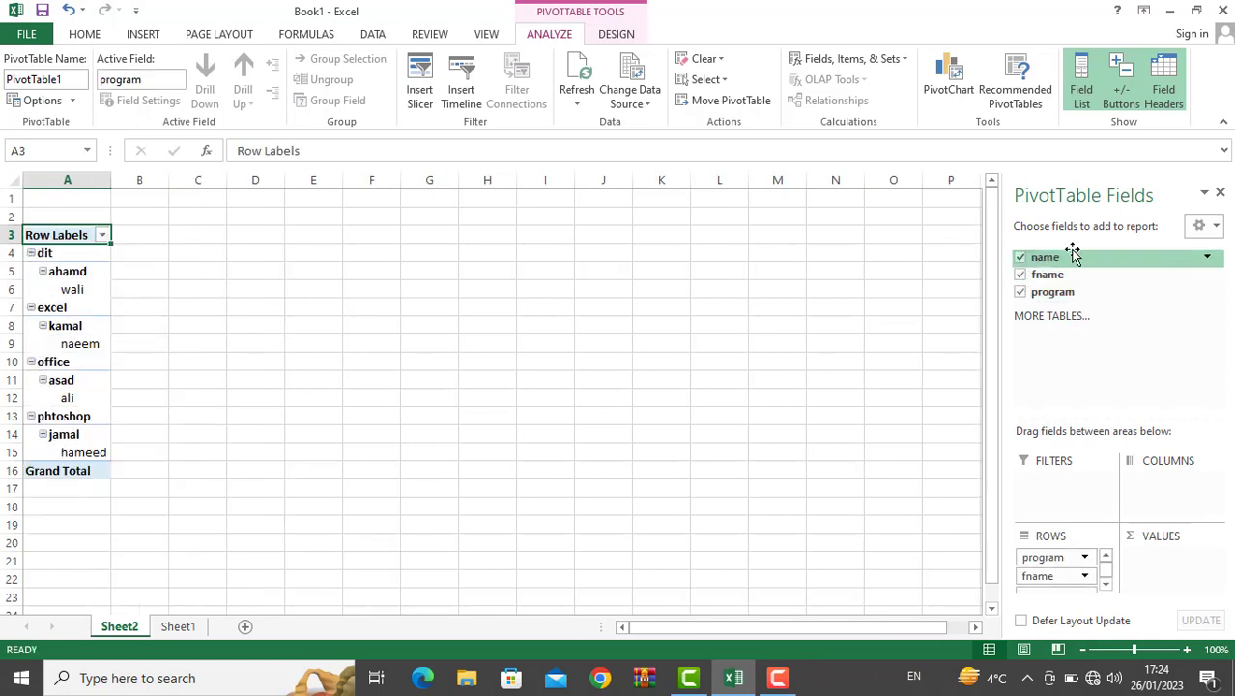
{"action": "left_click", "coordinate": [1219, 192]}
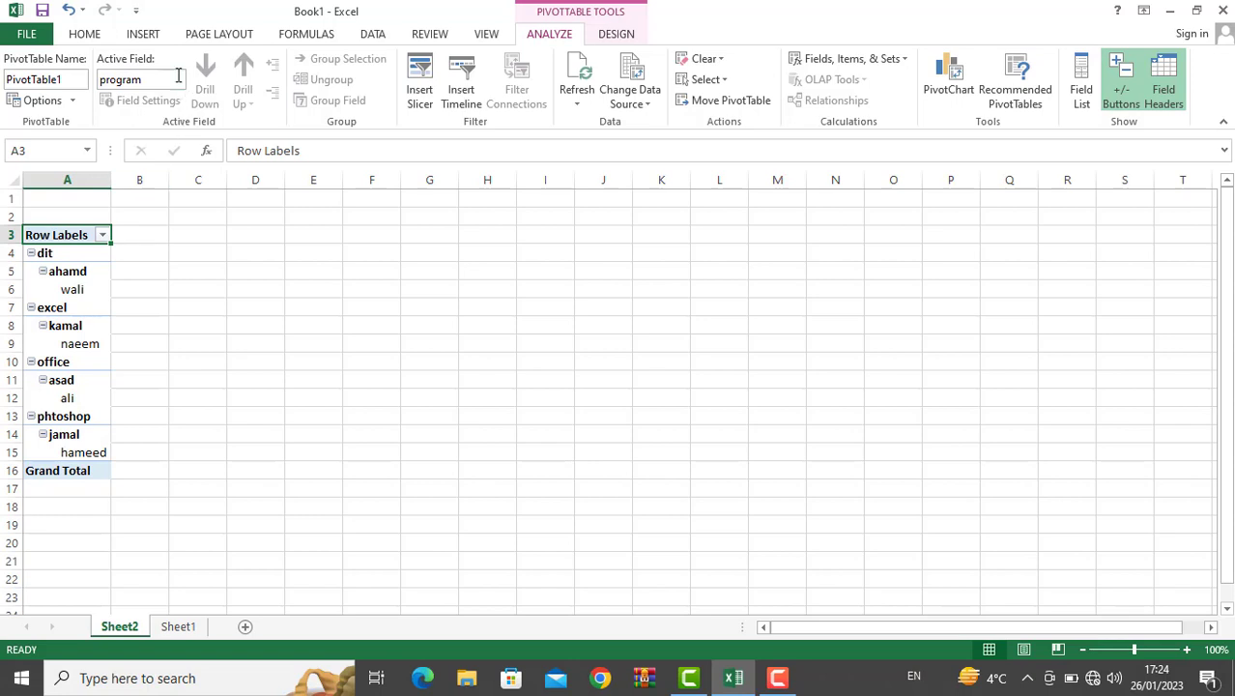
{"action": "left_click", "coordinate": [143, 33]}
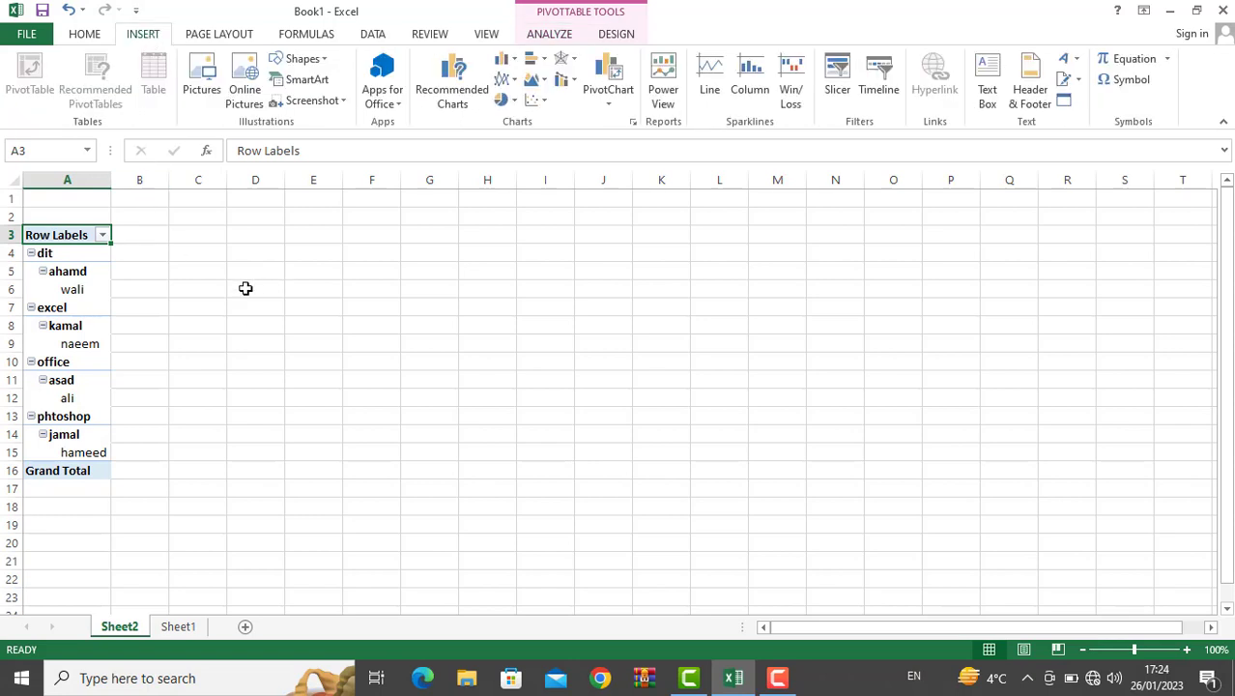
Step: Cancel a second pivot attempt, undo back to Sheet1 and retype excel for naeem
{"action": "left_click", "coordinate": [199, 335]}
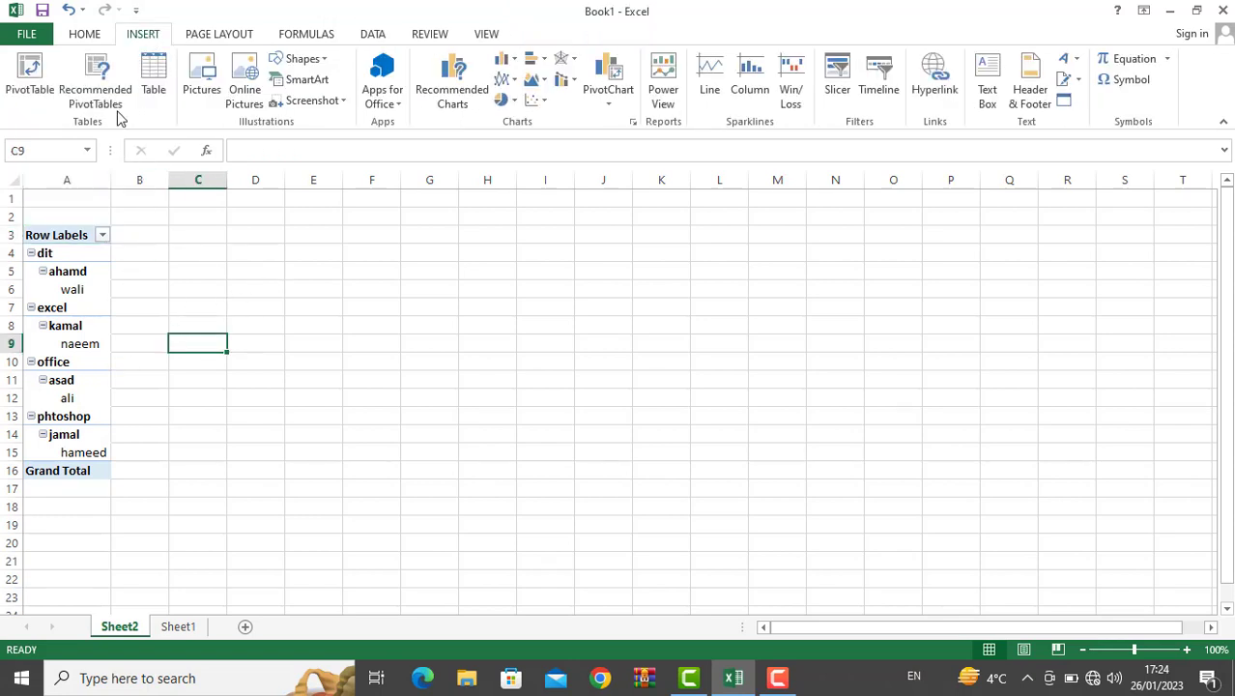
{"action": "left_click", "coordinate": [113, 100]}
{"action": "key", "text": "Escape"}
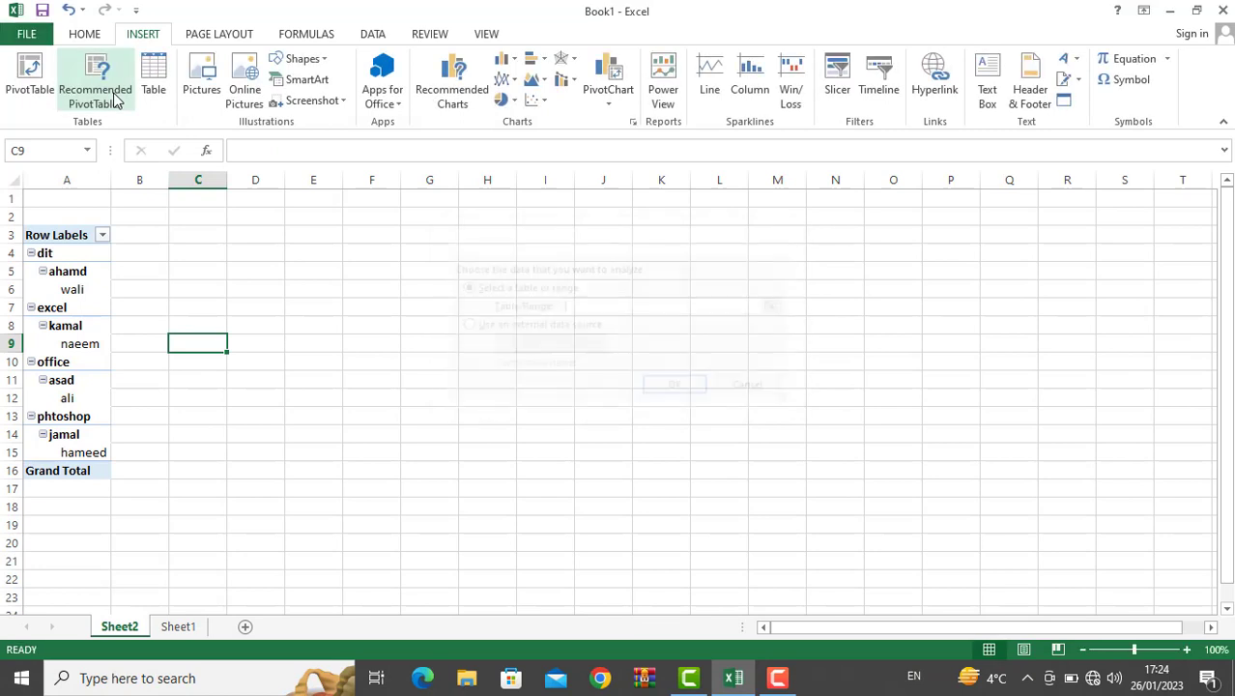
{"action": "key", "text": "ctrl+z"}
{"action": "key", "text": "ctrl+z"}
{"action": "key", "text": "ctrl+z"}
{"action": "key", "text": "ctrl+z"}
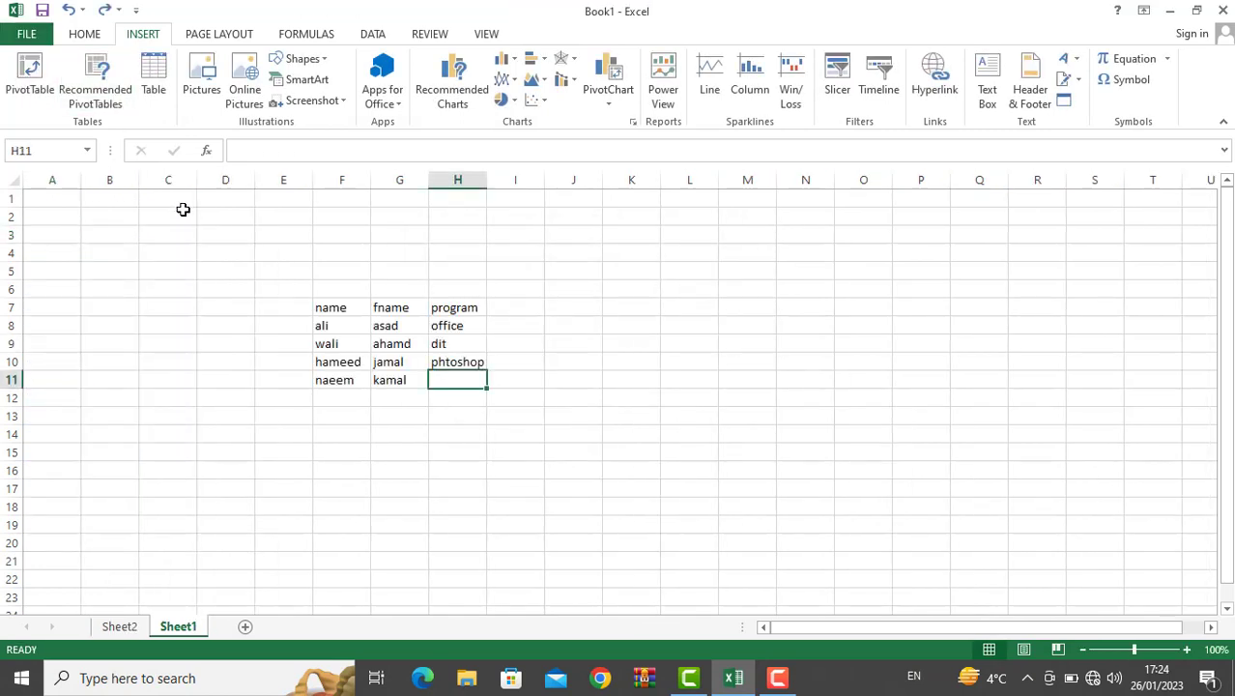
{"action": "type", "text": "ec"}
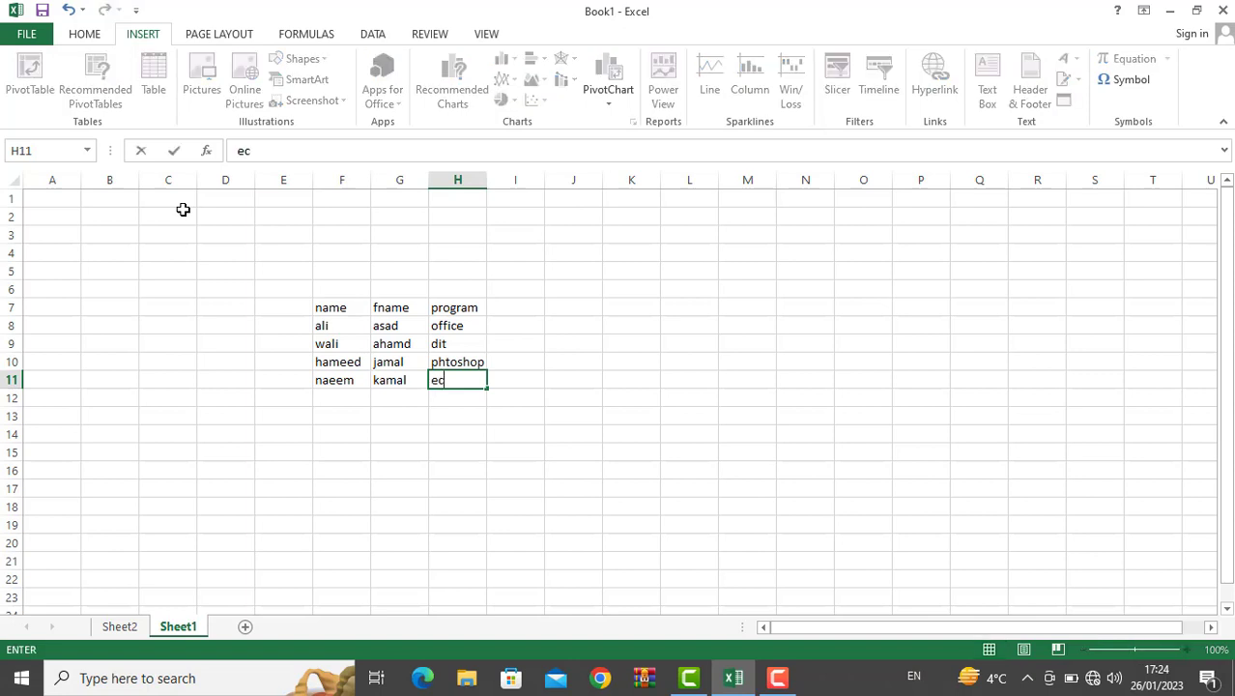
{"action": "type", "text": "cel"}
{"action": "key", "text": "Return"}
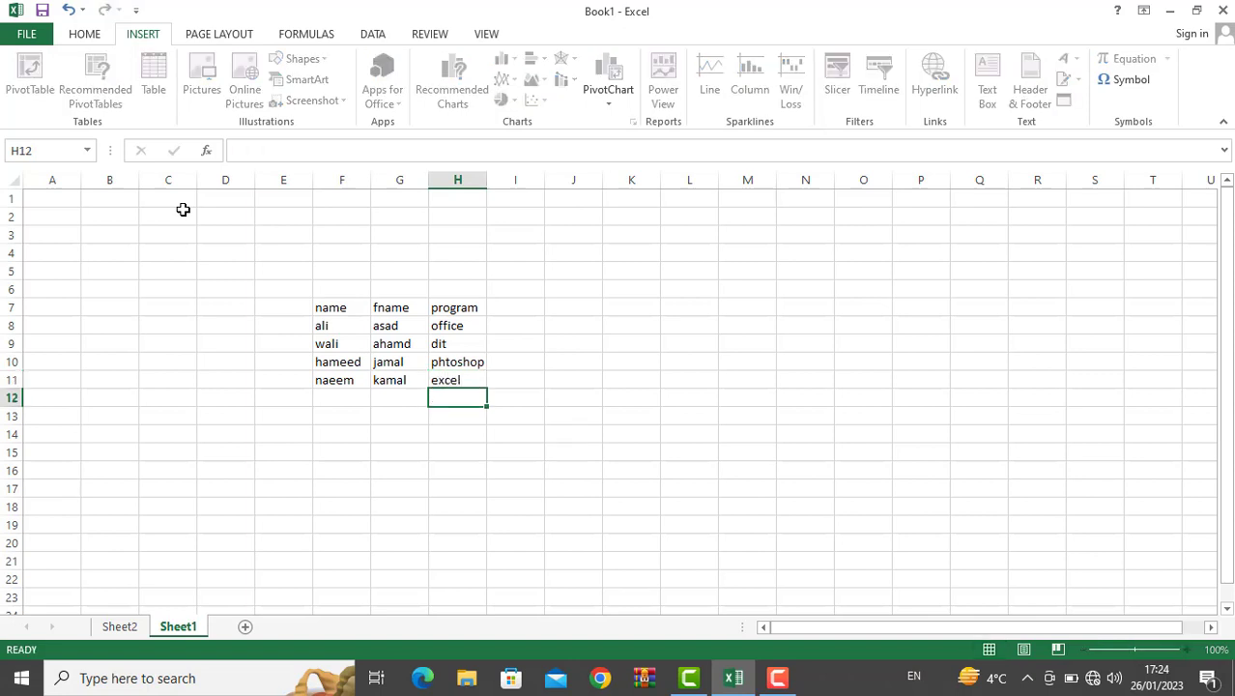
Step: Check Recommended PivotTables for F7:H11 and dismiss the empty result
{"action": "left_click_drag", "start_coordinate": [342, 309], "coordinate": [480, 385]}
{"action": "left_click", "coordinate": [95, 79]}
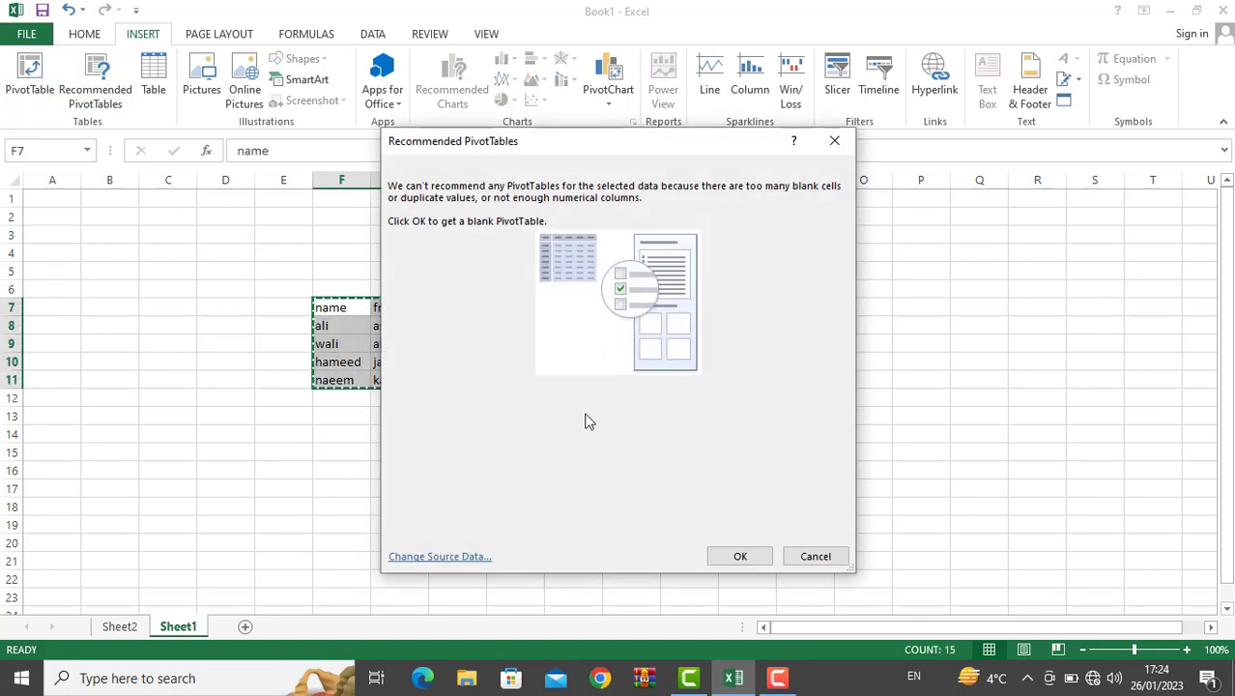
{"action": "left_click_drag", "start_coordinate": [521, 143], "coordinate": [690, 153]}
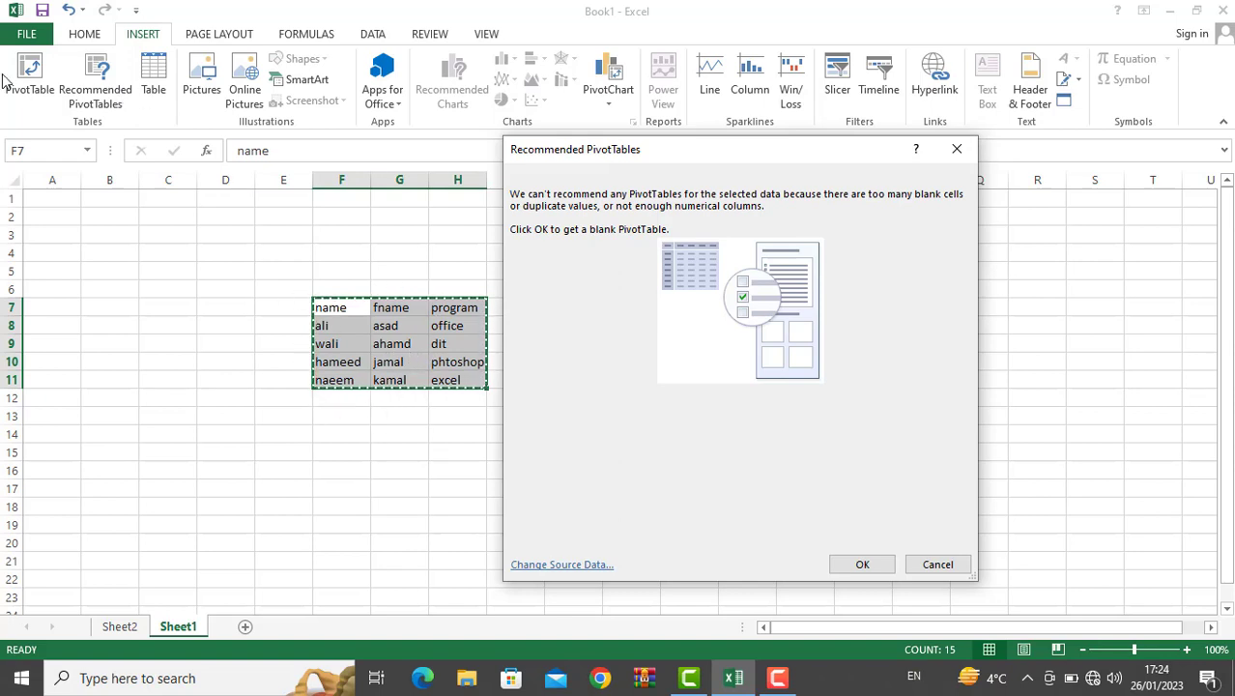
{"action": "key", "text": "Escape"}
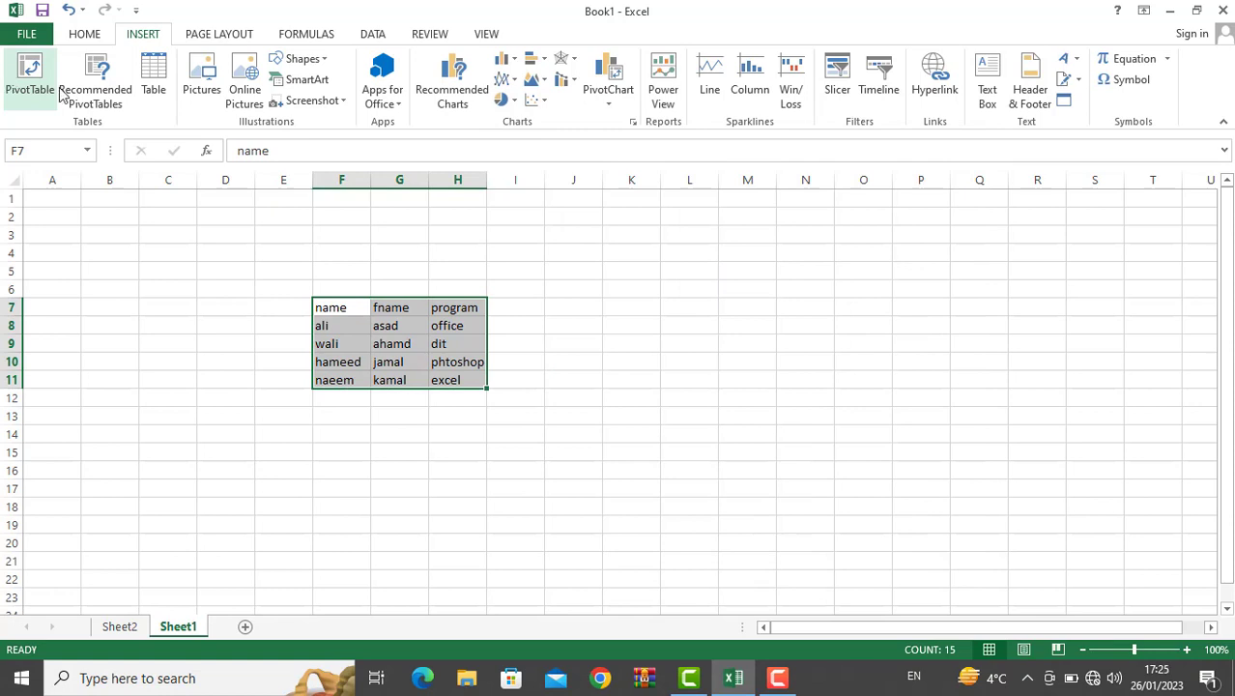
Step: Convert the data range to a table, undo the conversion, and deselect the data
{"action": "left_click", "coordinate": [324, 342]}
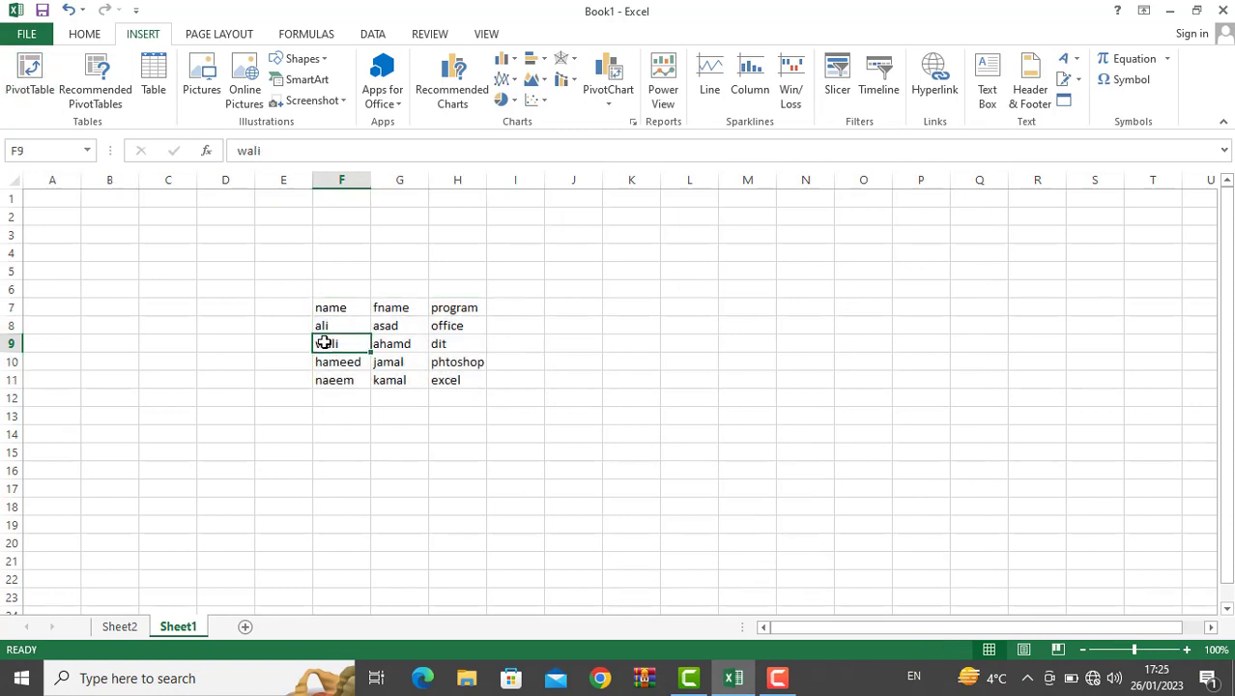
{"action": "key", "text": "ctrl+a"}
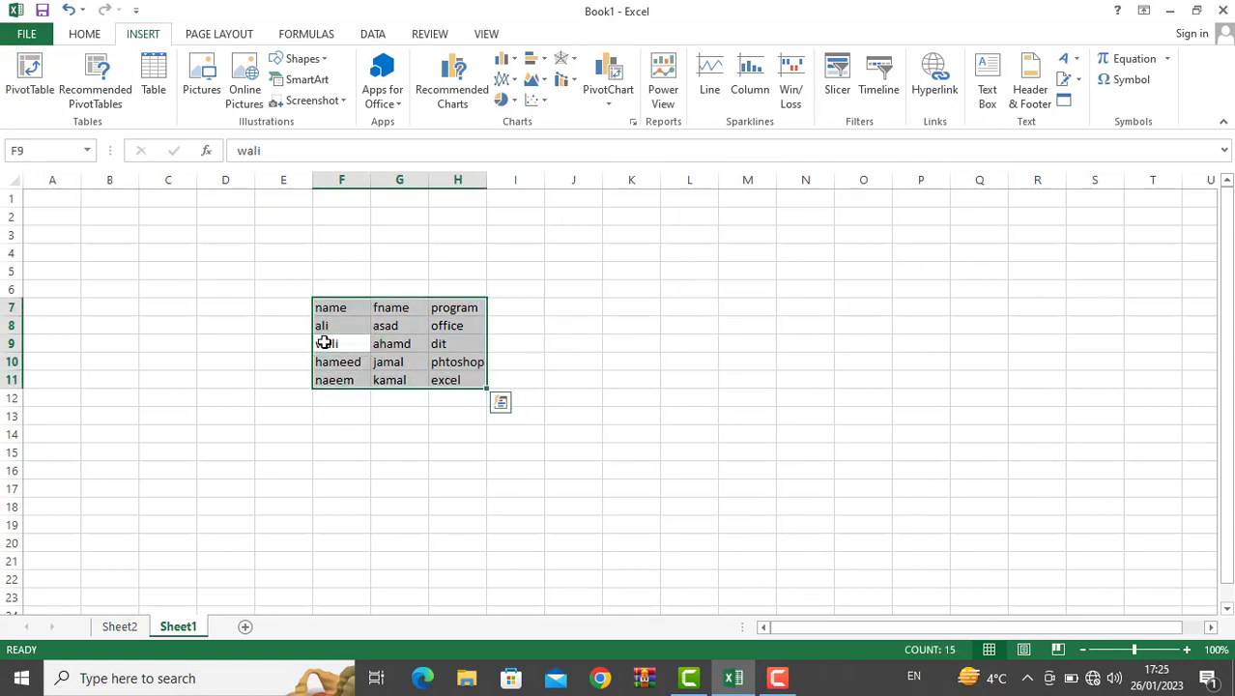
{"action": "left_click", "coordinate": [154, 82]}
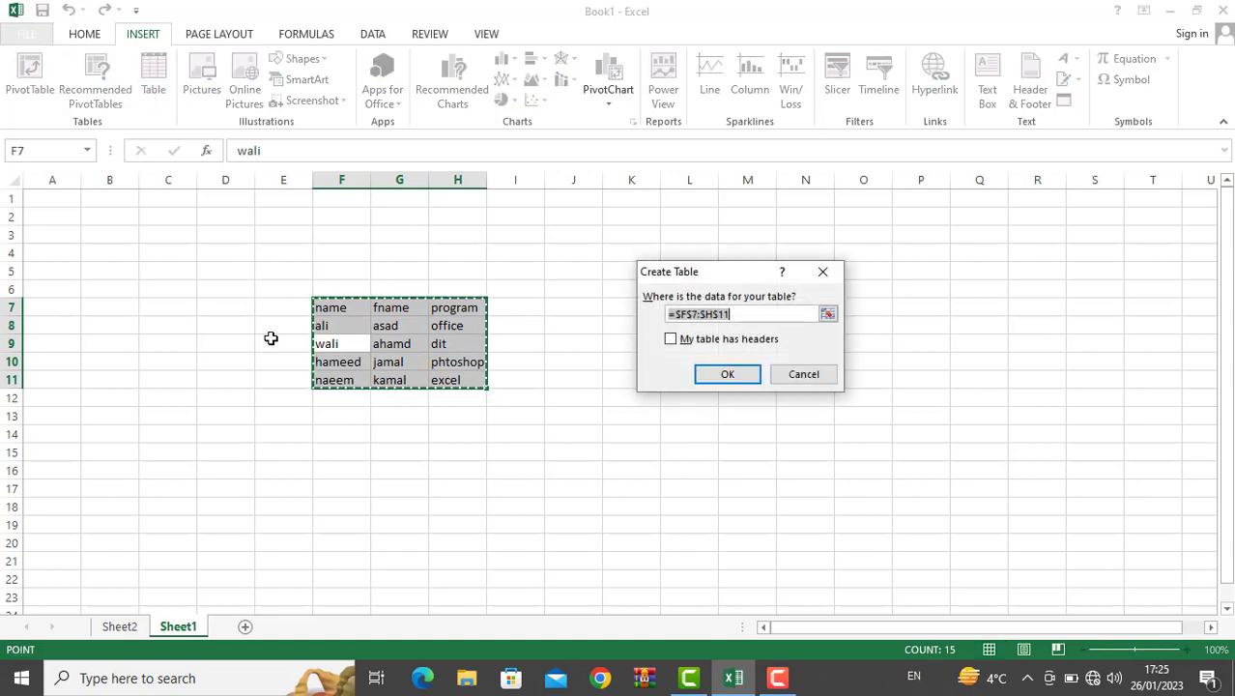
{"action": "left_click", "coordinate": [726, 382]}
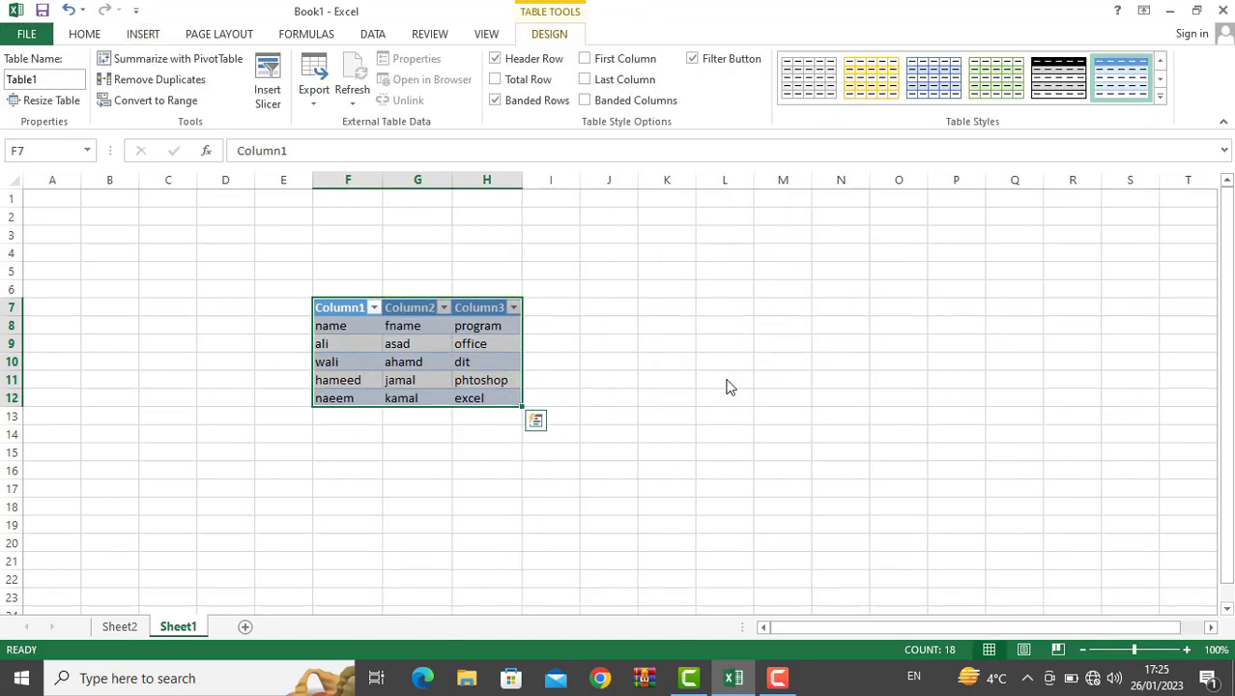
{"action": "key", "text": "ctrl+z"}
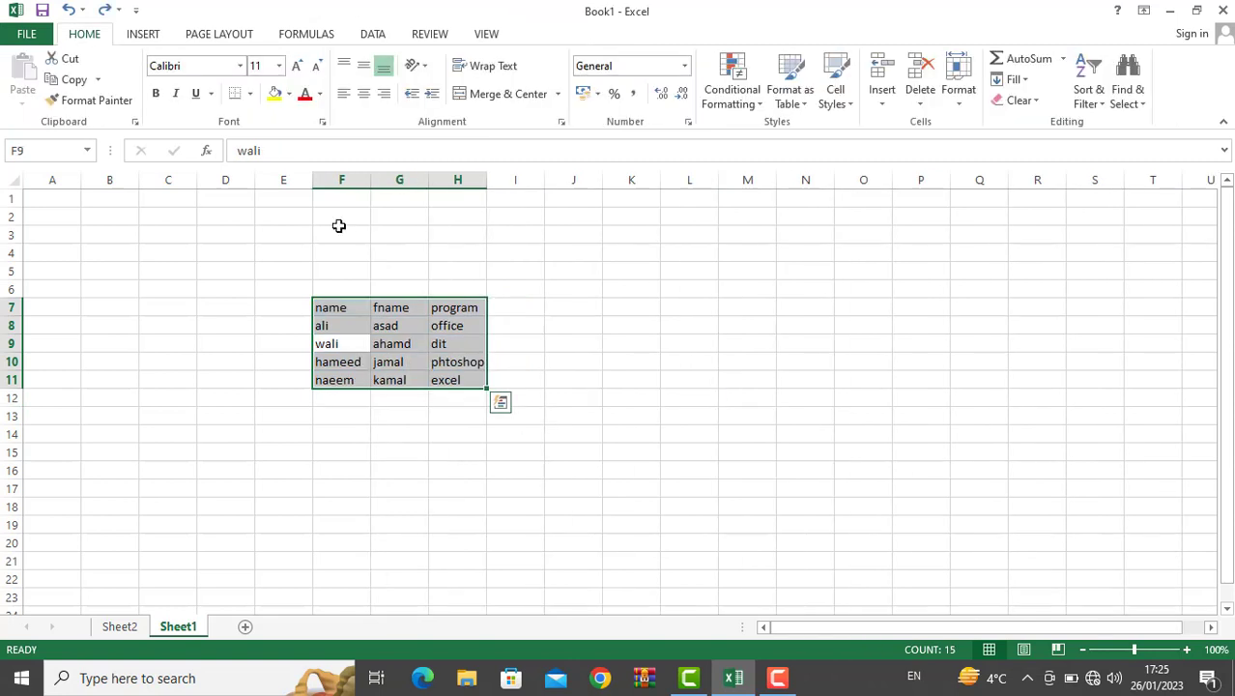
{"action": "left_click", "coordinate": [143, 35]}
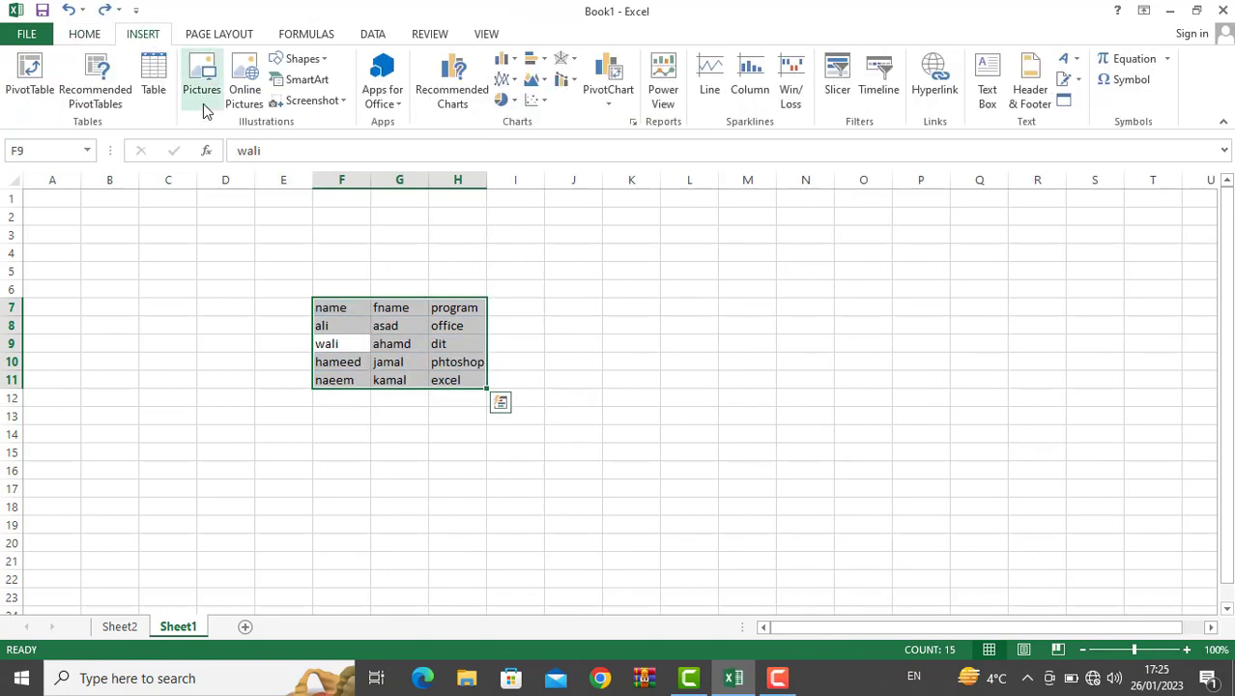
{"action": "left_click", "coordinate": [386, 261]}
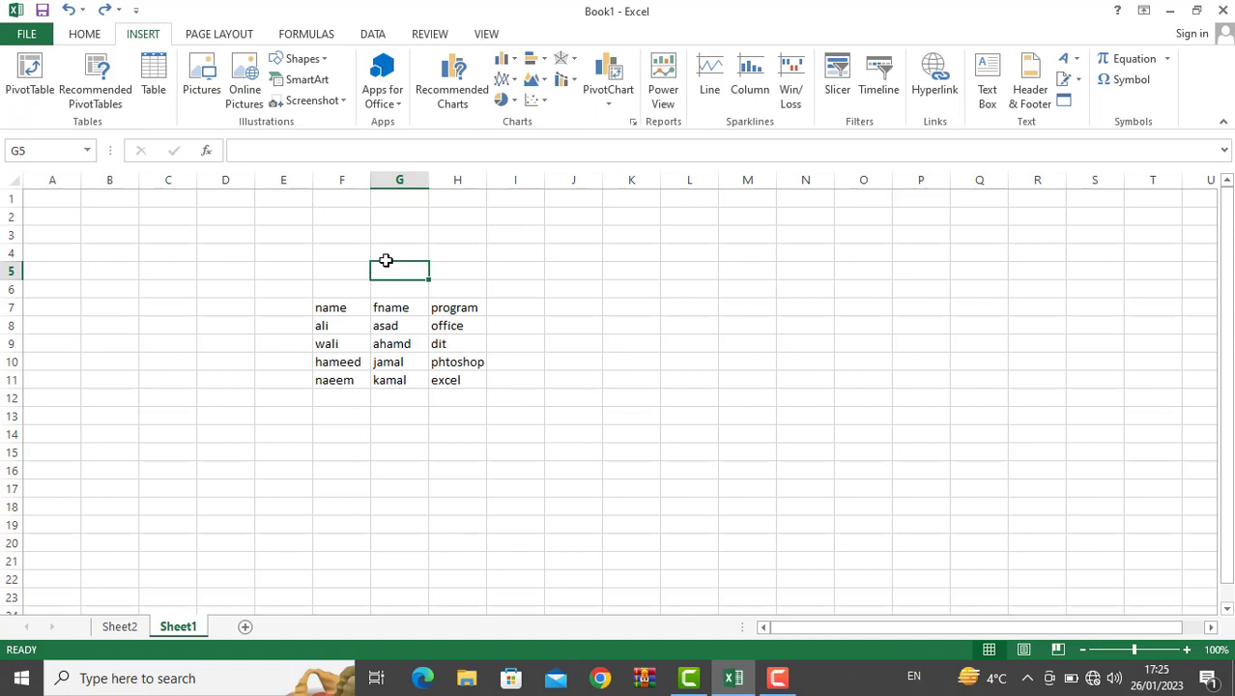
{"action": "left_click", "coordinate": [196, 92]}
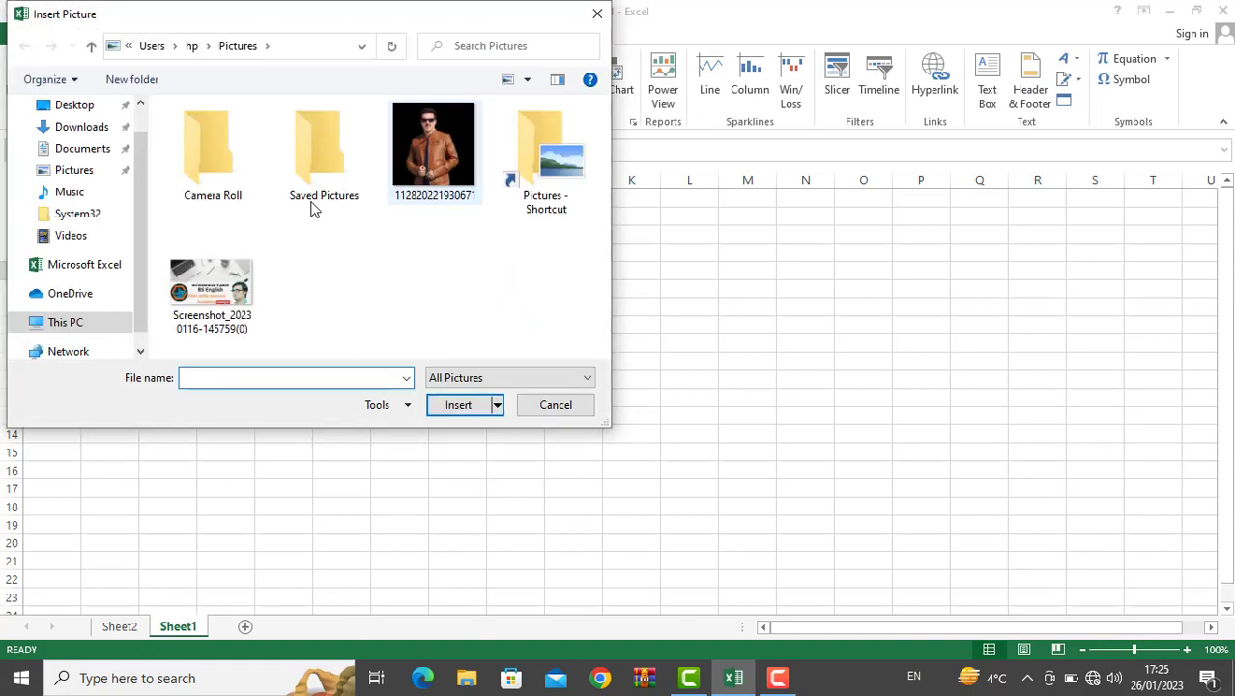
{"action": "left_click", "coordinate": [232, 292]}
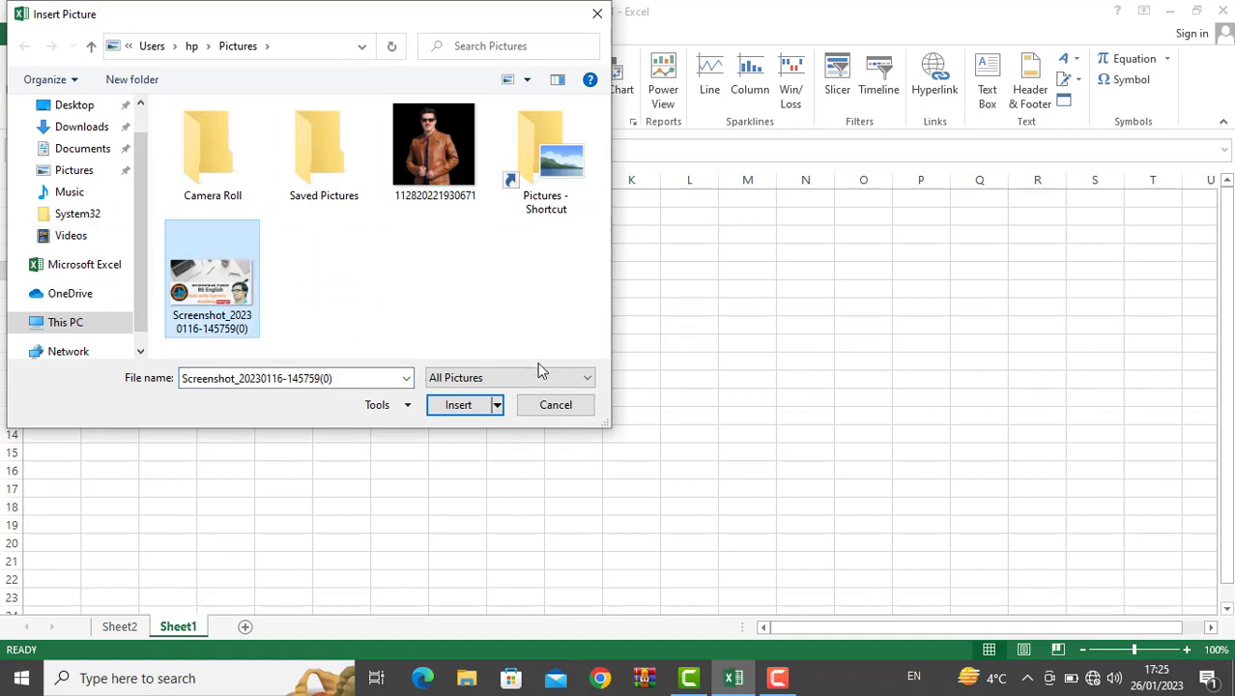
{"action": "left_click", "coordinate": [446, 412]}
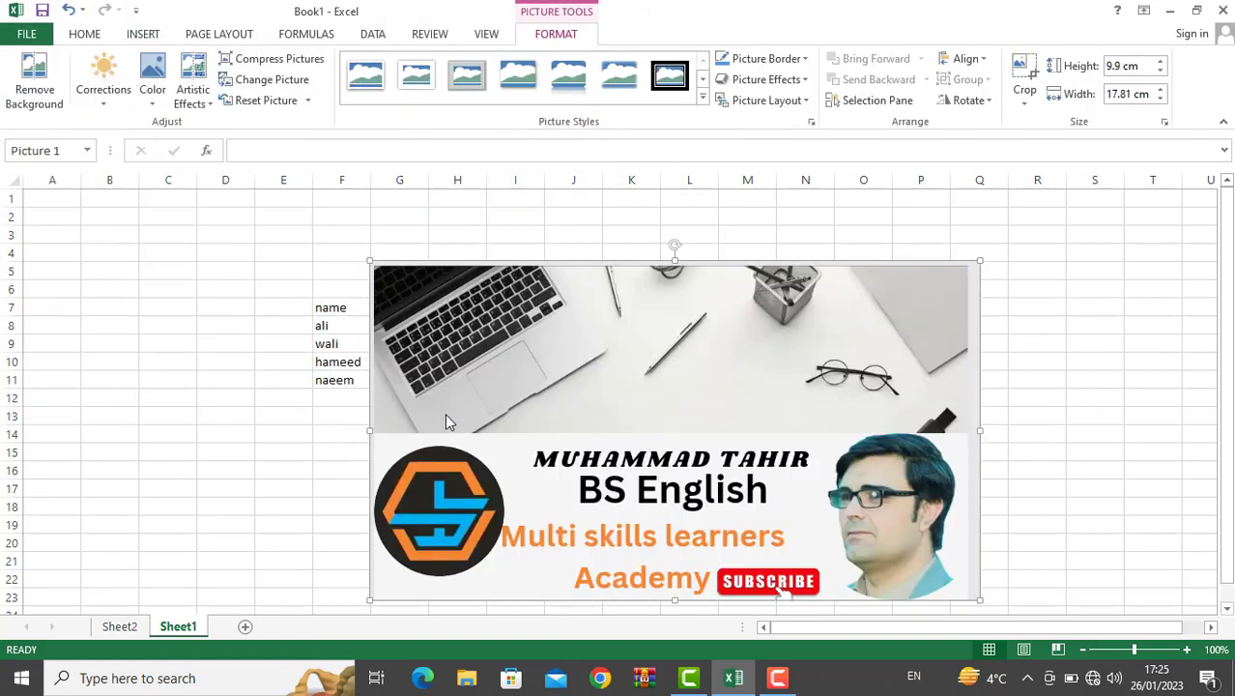
{"action": "key", "text": "Delete"}
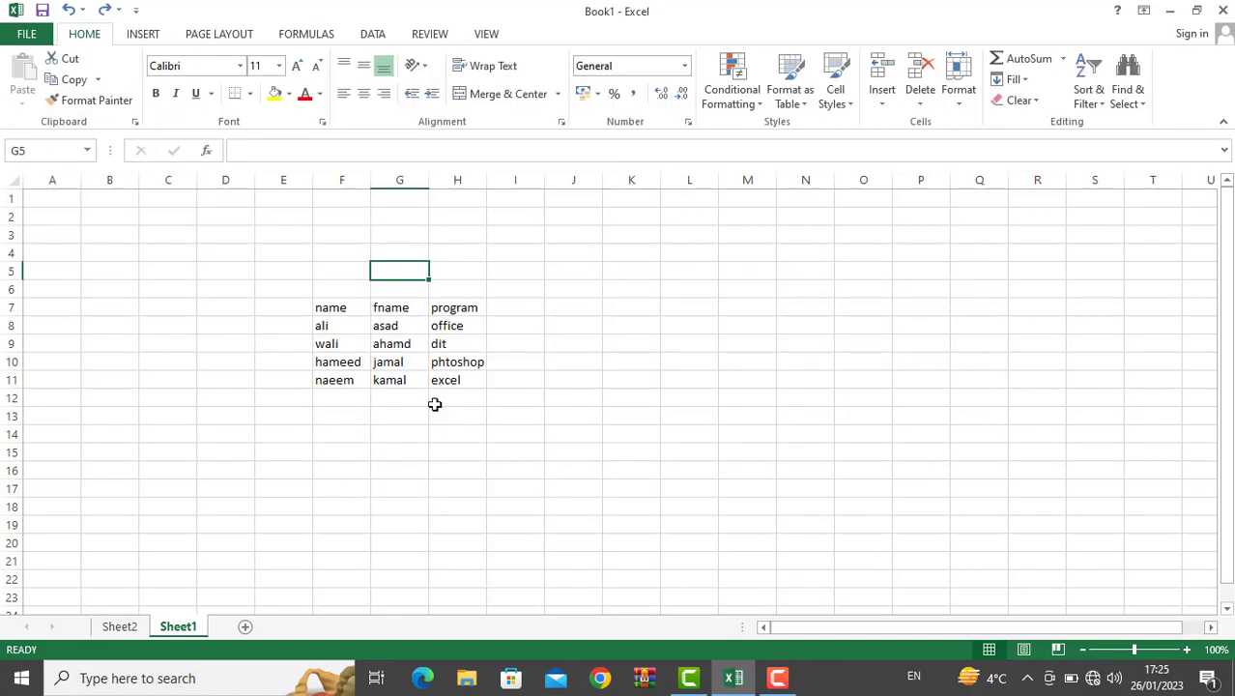
Step: Draw a rounded rectangle across rows 3–5 over columns E–I above the table
{"action": "left_click", "coordinate": [143, 36]}
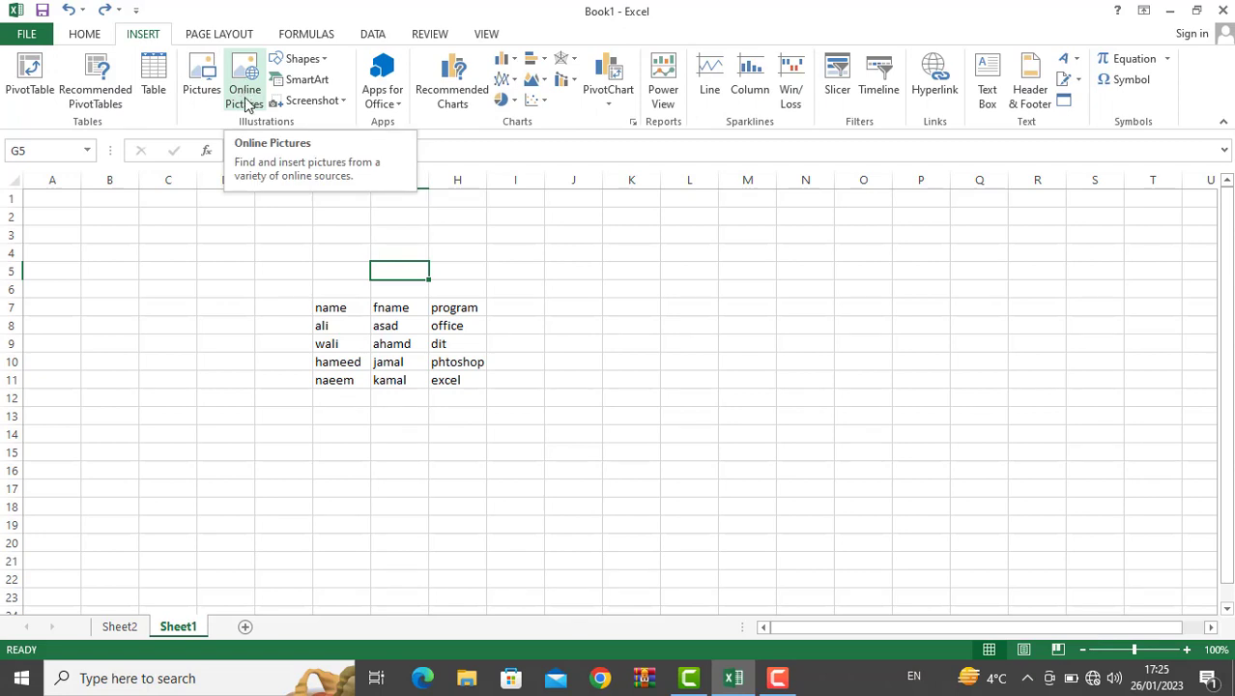
{"action": "left_click", "coordinate": [288, 65]}
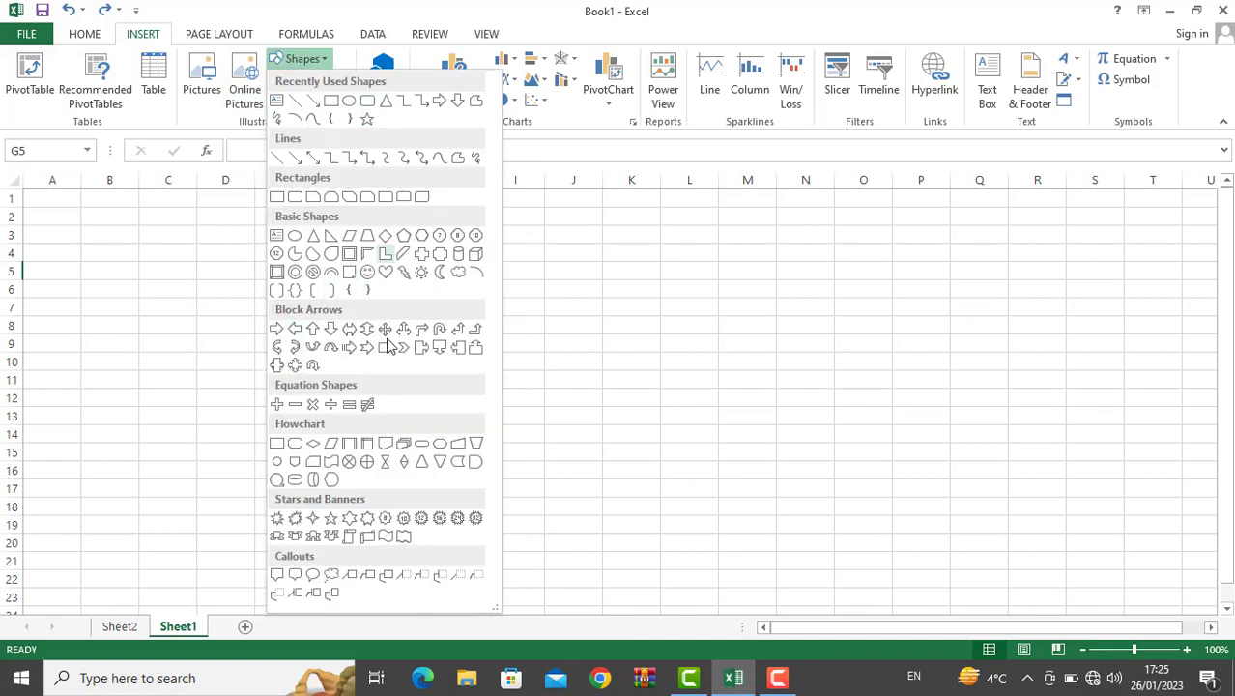
{"action": "left_click", "coordinate": [368, 100]}
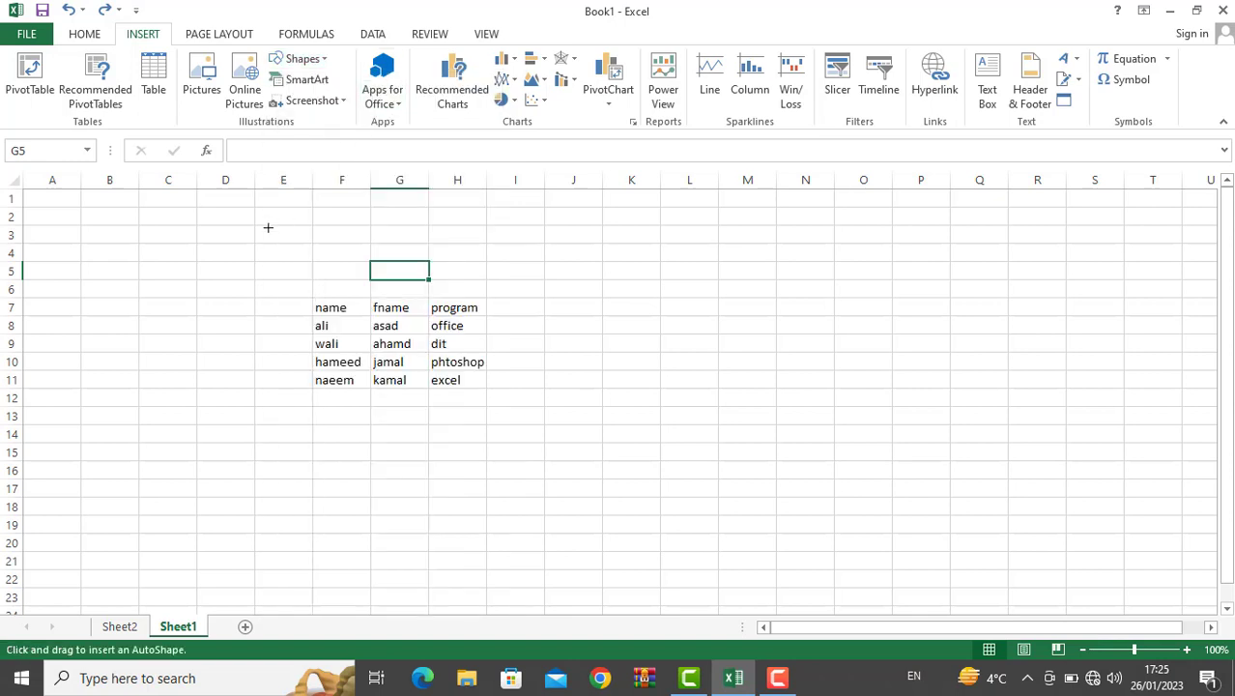
{"action": "mouse_move", "coordinate": [252, 230]}
{"action": "left_mouse_down"}
{"action": "mouse_move", "coordinate": [464, 243]}
{"action": "mouse_move", "coordinate": [555, 287]}
{"action": "left_mouse_up"}
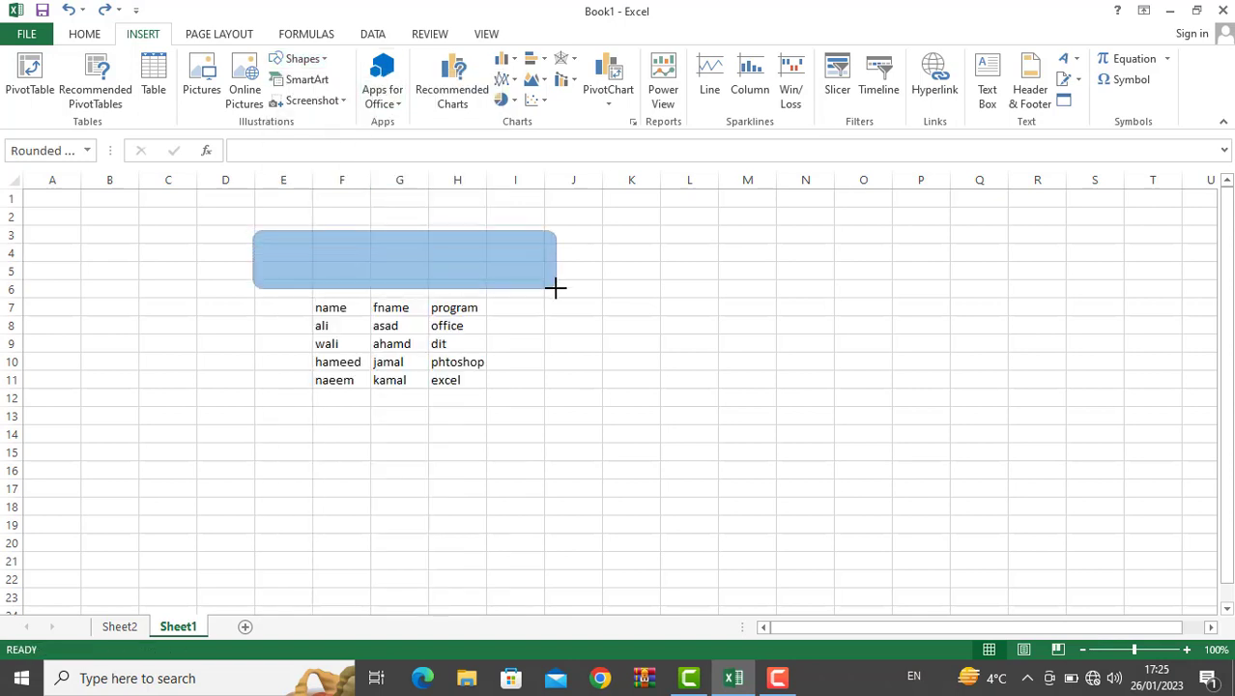
{"action": "left_click", "coordinate": [521, 377]}
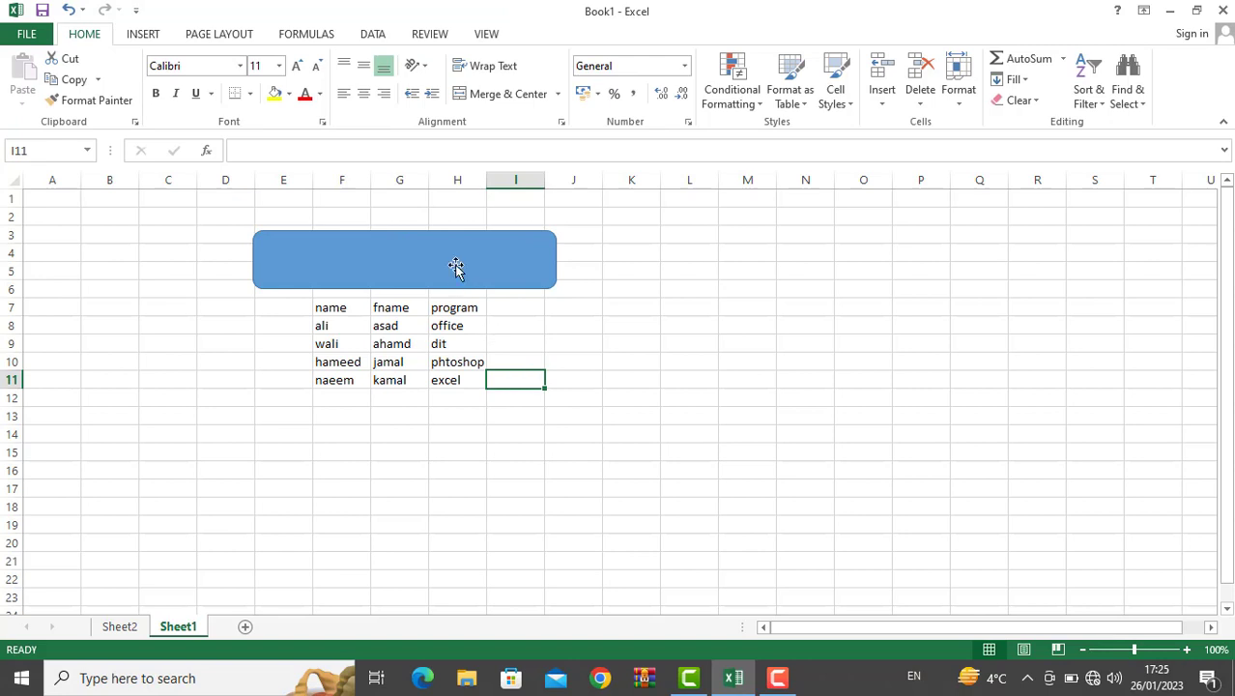
{"action": "left_click", "coordinate": [145, 35]}
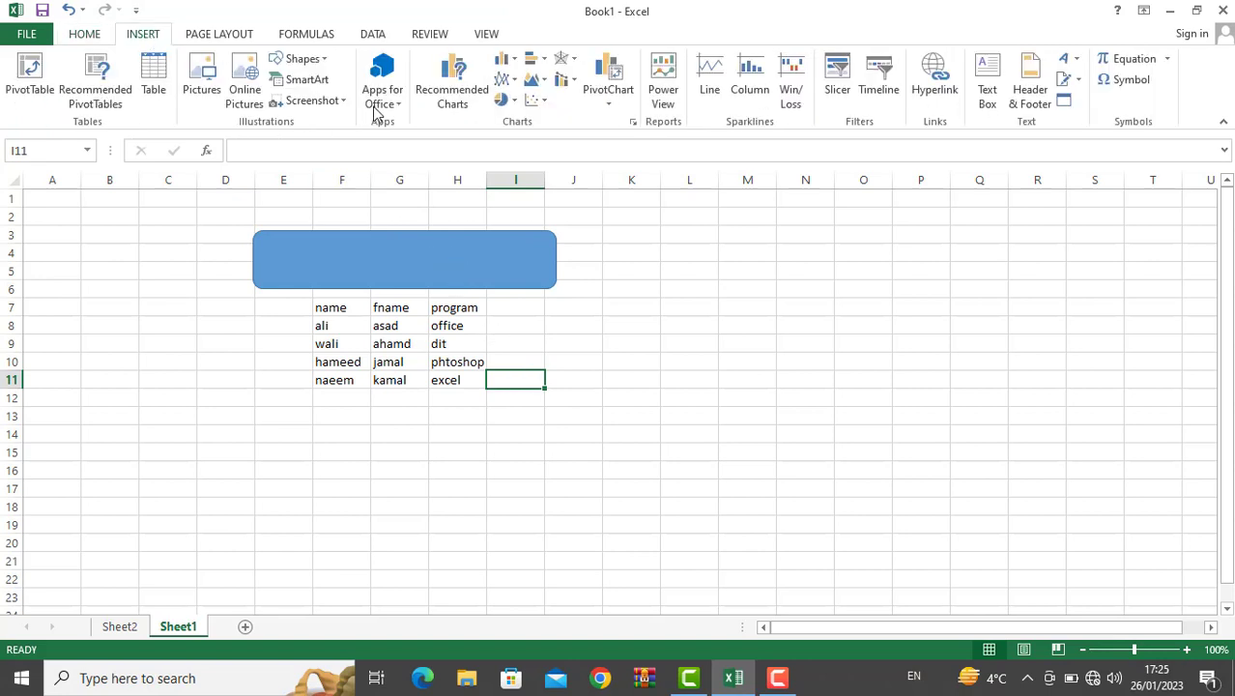
{"action": "left_click", "coordinate": [290, 84]}
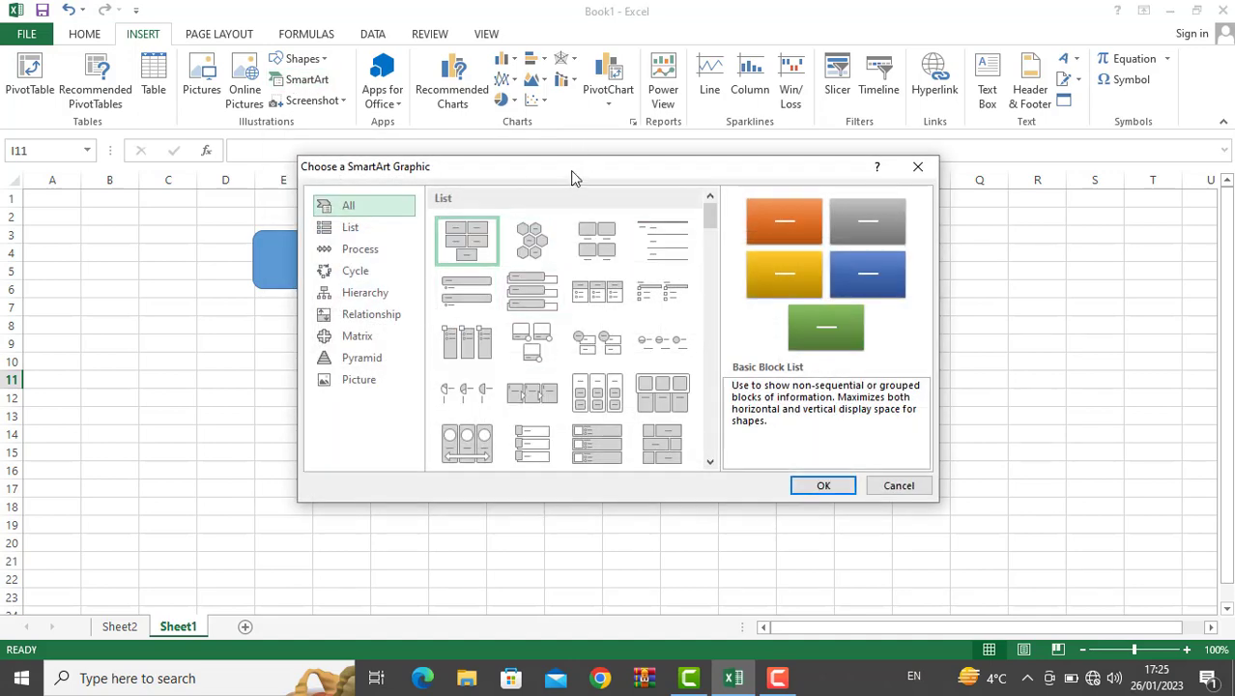
{"action": "left_click_drag", "start_coordinate": [571, 177], "coordinate": [583, 147]}
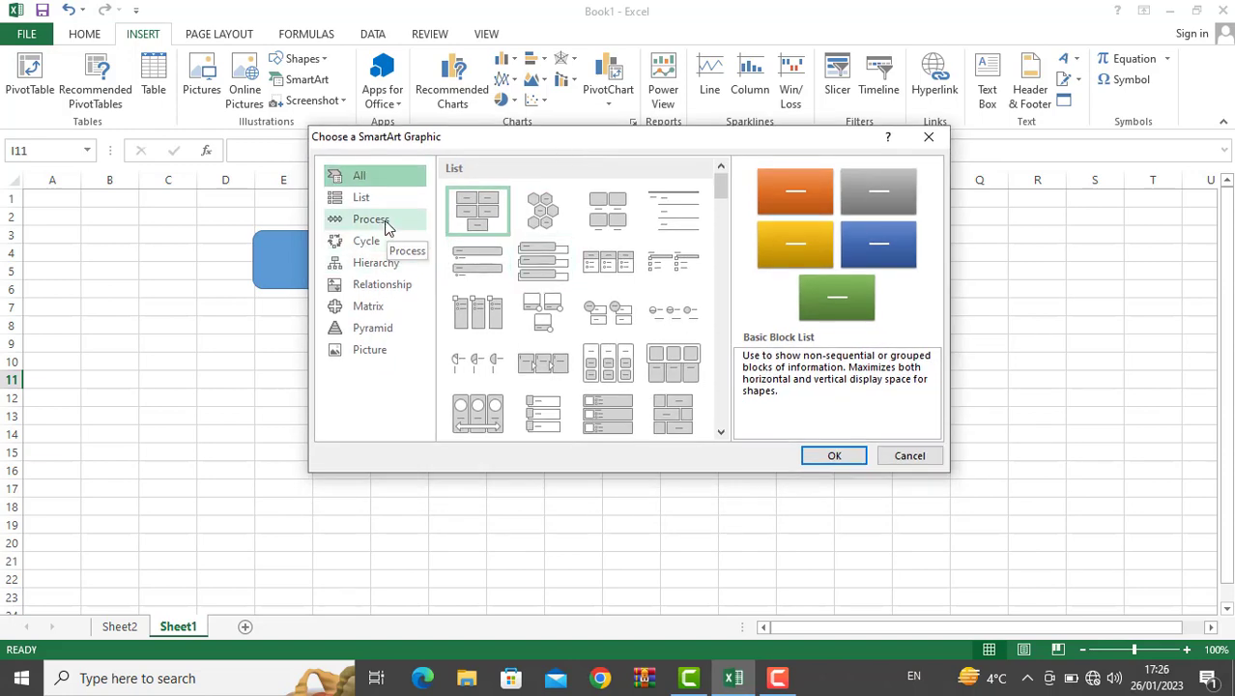
{"action": "left_click", "coordinate": [387, 259]}
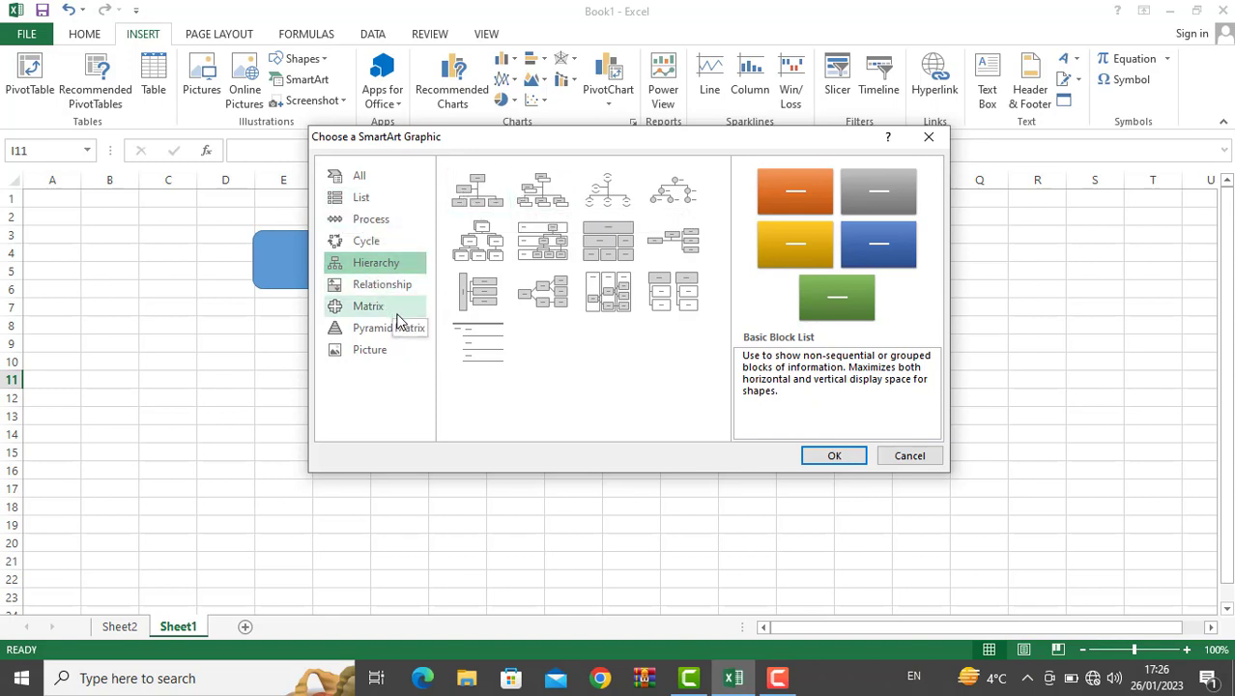
{"action": "key", "text": "Escape"}
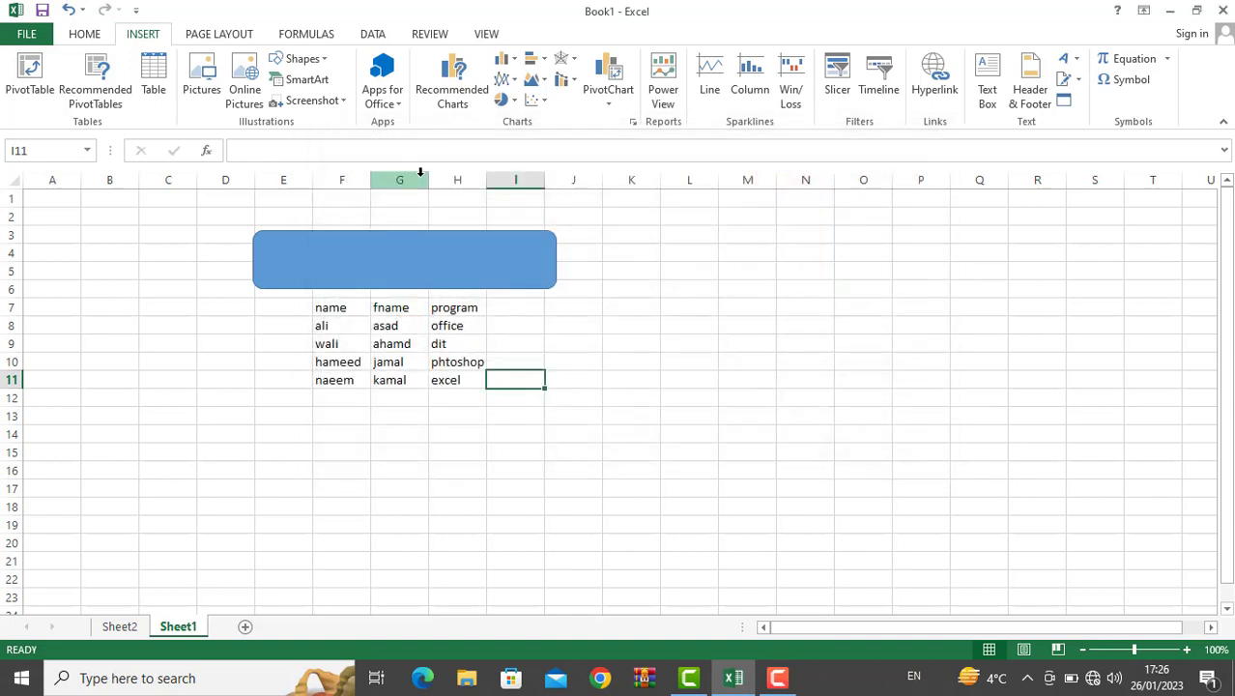
Step: Cancel a screen clipping, then paste the screenshot at cell L6
{"action": "left_click", "coordinate": [341, 101]}
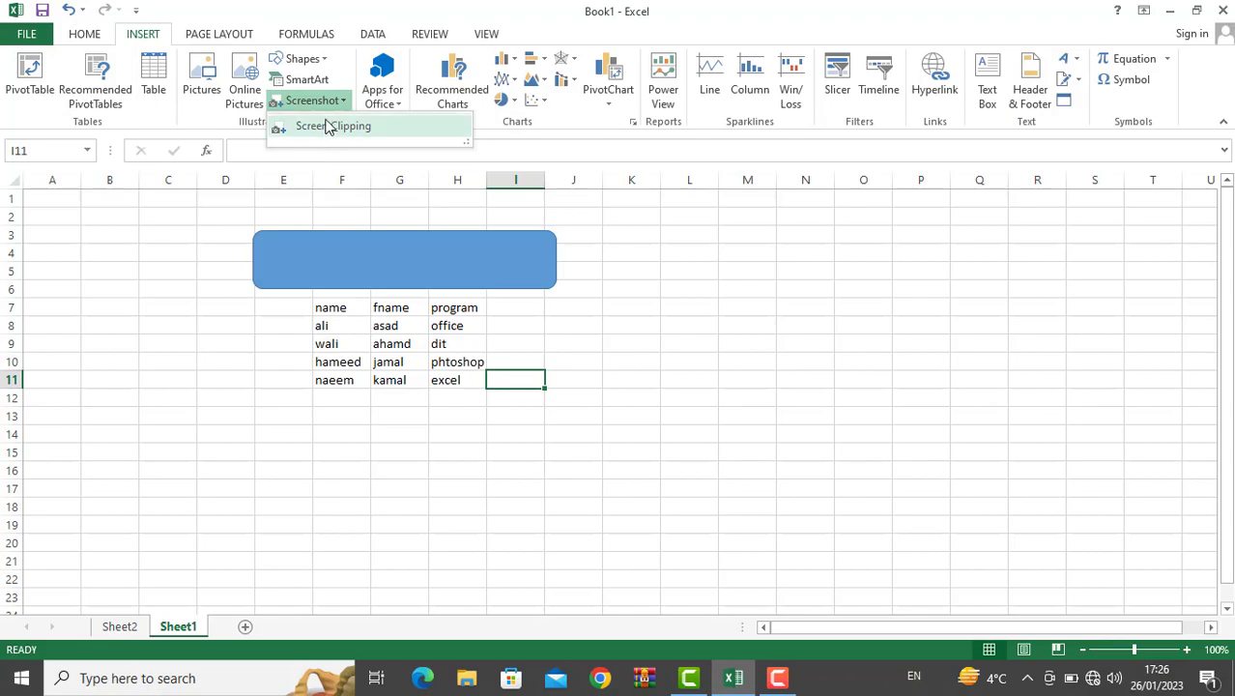
{"action": "left_click", "coordinate": [329, 126]}
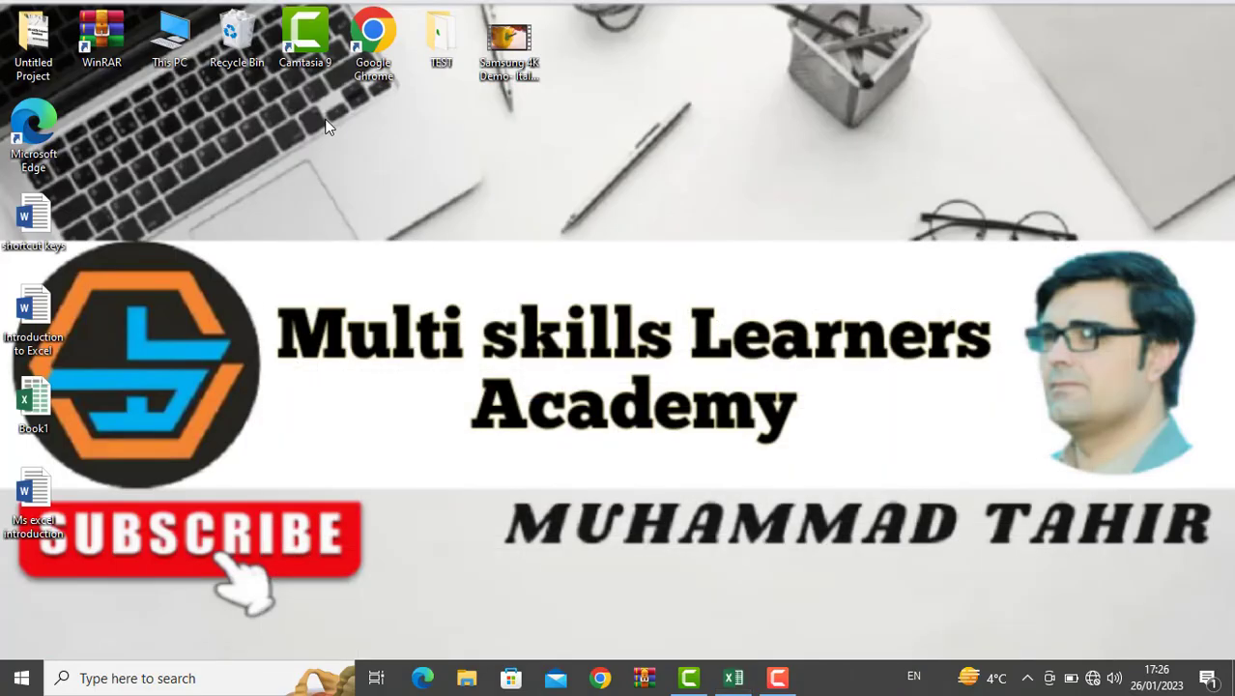
{"action": "key", "text": "Escape"}
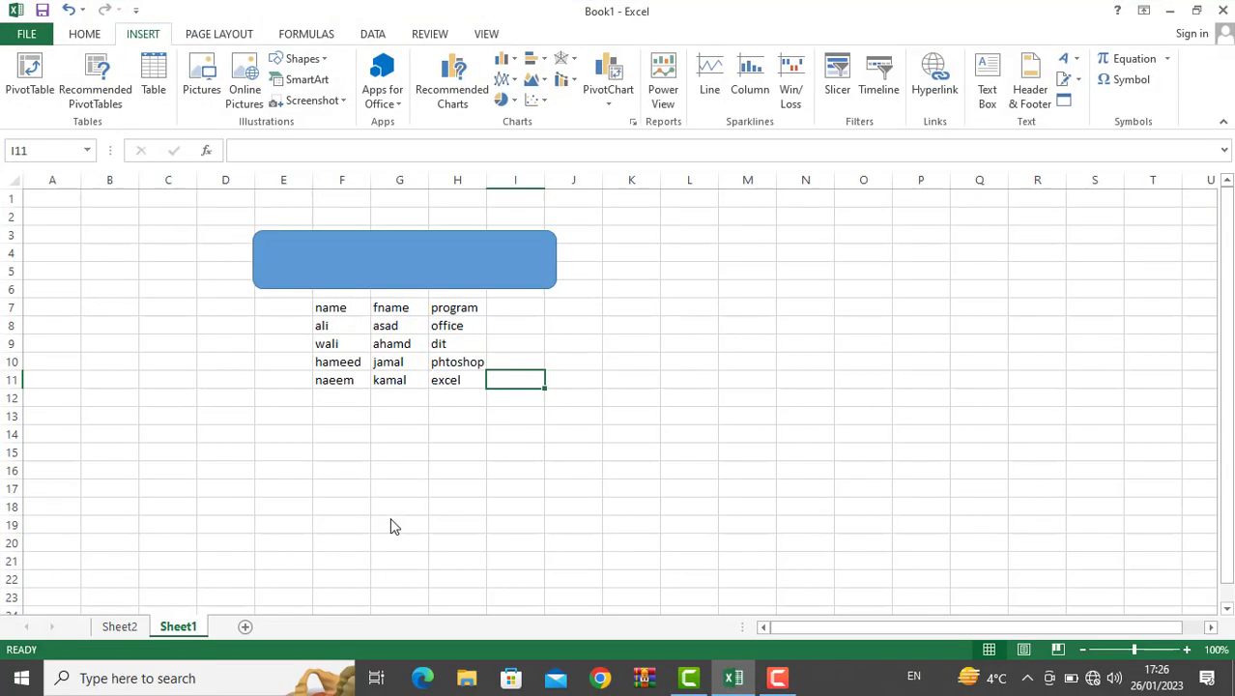
{"action": "left_click", "coordinate": [517, 425]}
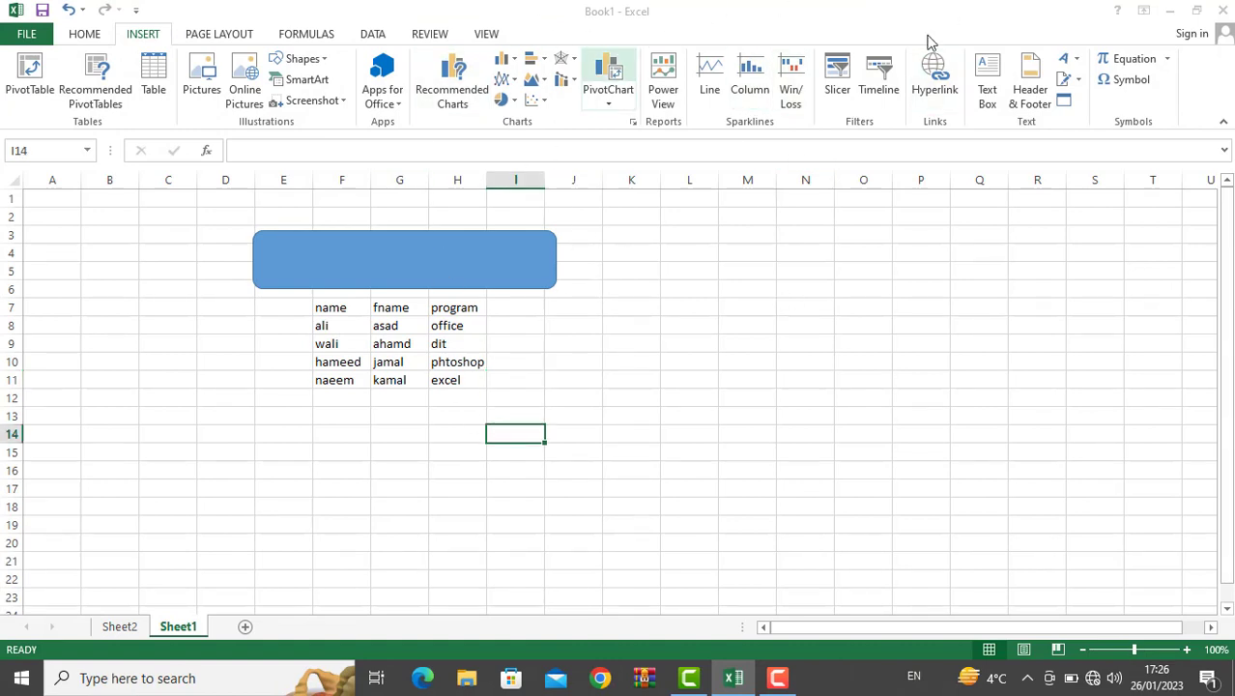
{"action": "left_click", "coordinate": [683, 284]}
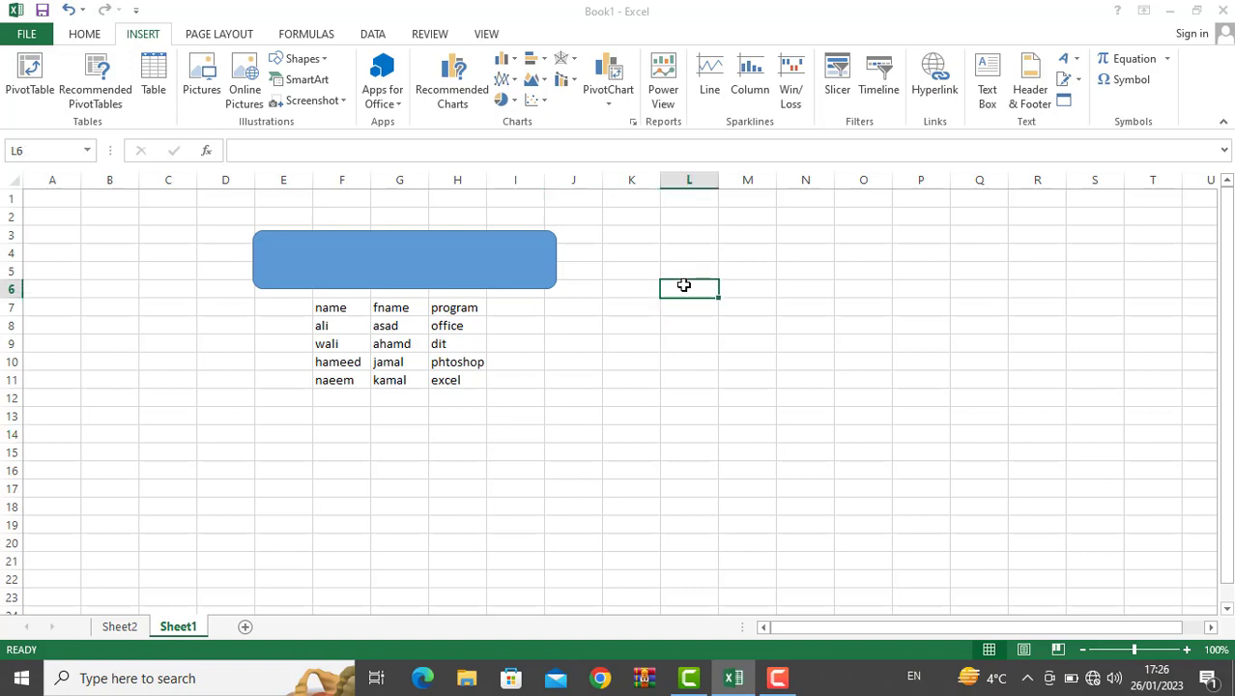
{"action": "key", "text": "ctrl+v"}
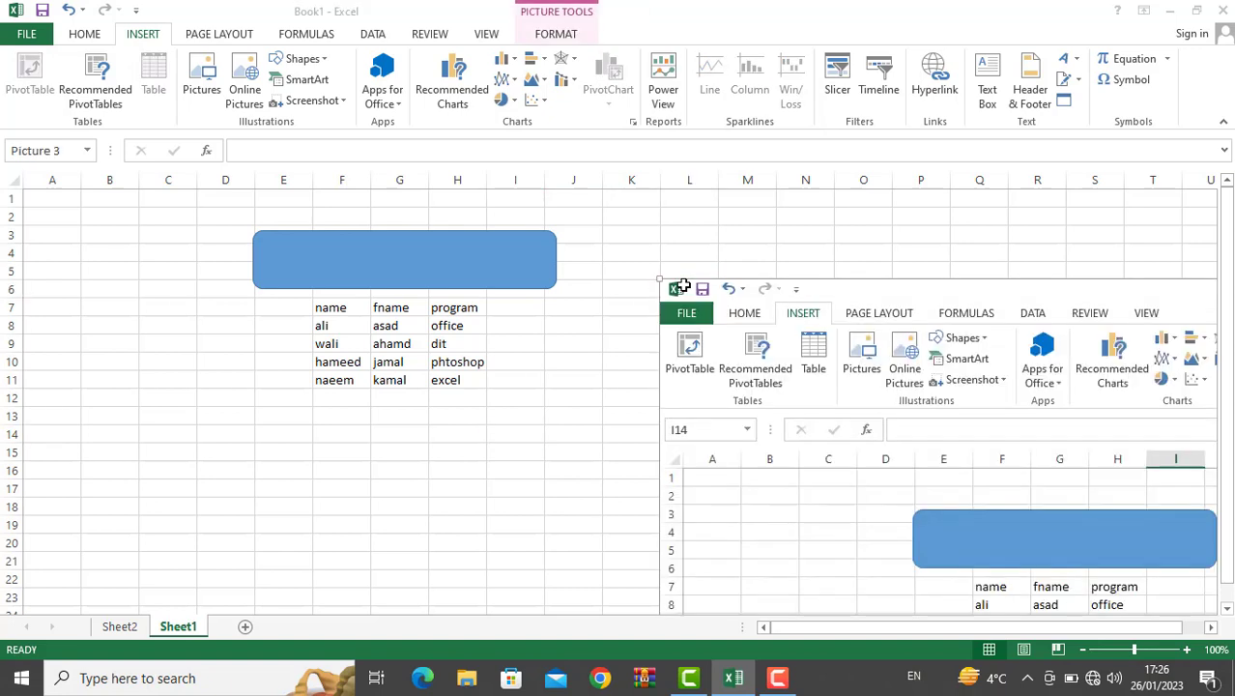
Step: Drag the pasted screenshot to the upper-left area, then delete it
{"action": "left_click_drag", "start_coordinate": [813, 423], "coordinate": [177, 152]}
{"action": "left_click_drag", "start_coordinate": [868, 362], "coordinate": [297, 279]}
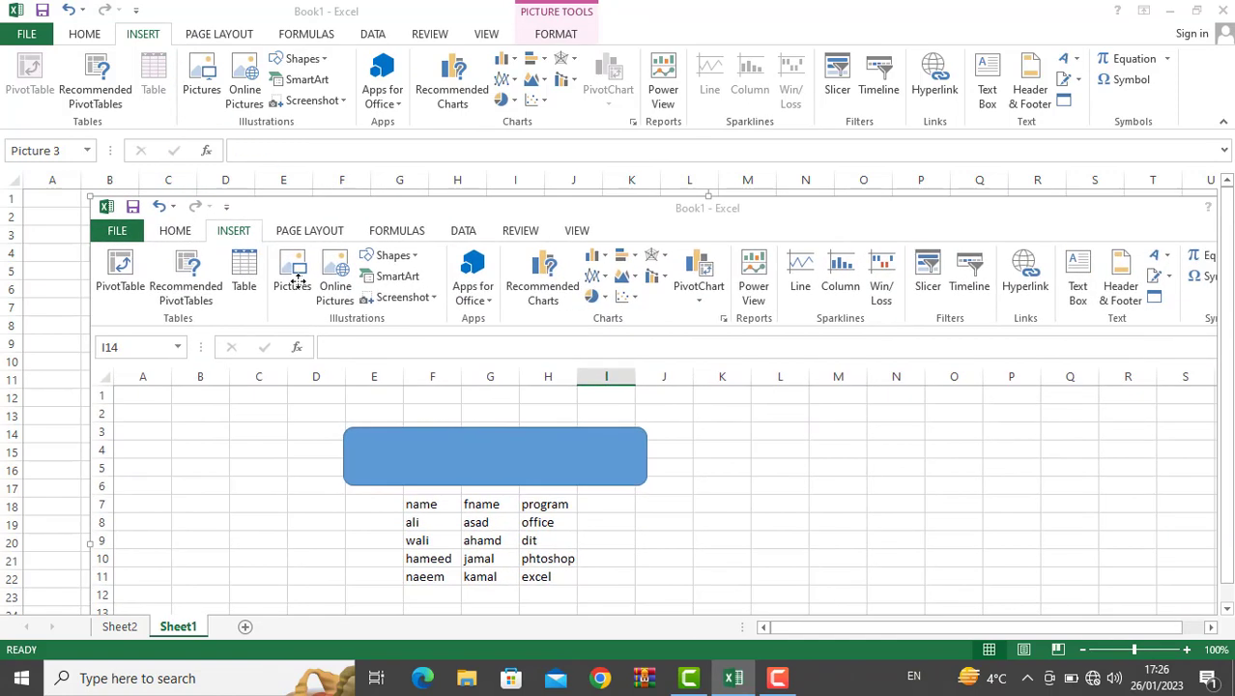
{"action": "key", "text": "Delete"}
{"action": "left_click", "coordinate": [546, 362]}
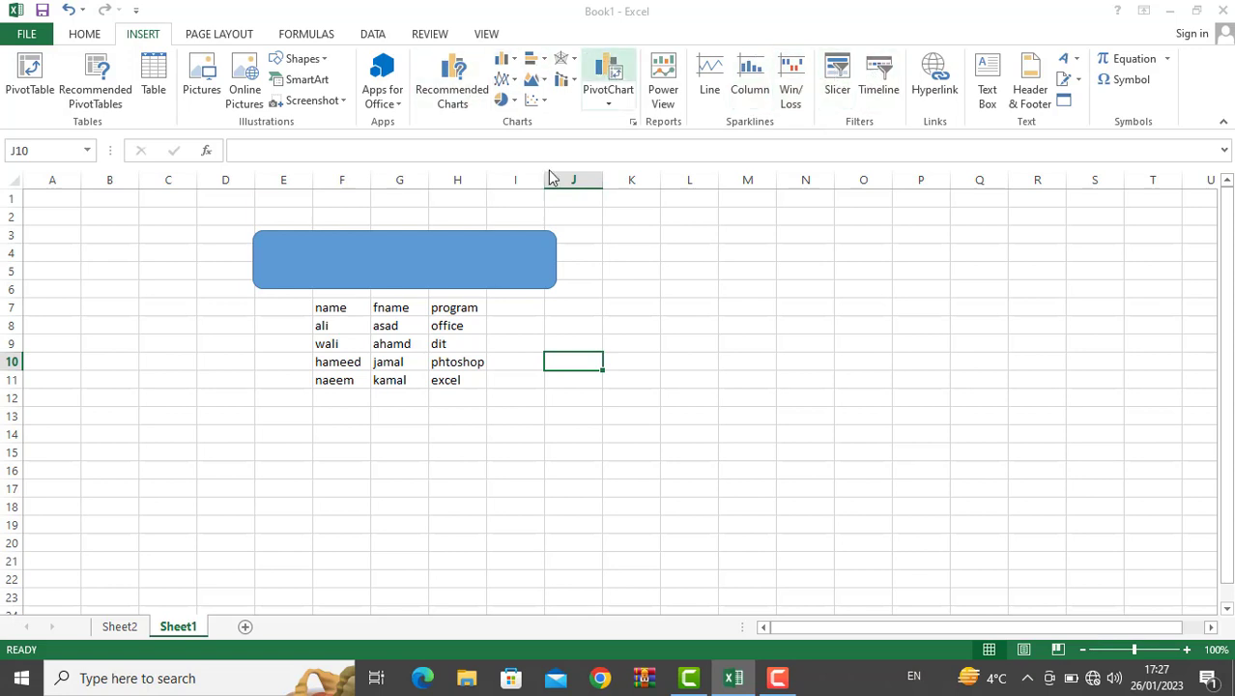
Step: Rename H7 to salary and enter 345345 in H8
{"action": "left_click", "coordinate": [446, 314]}
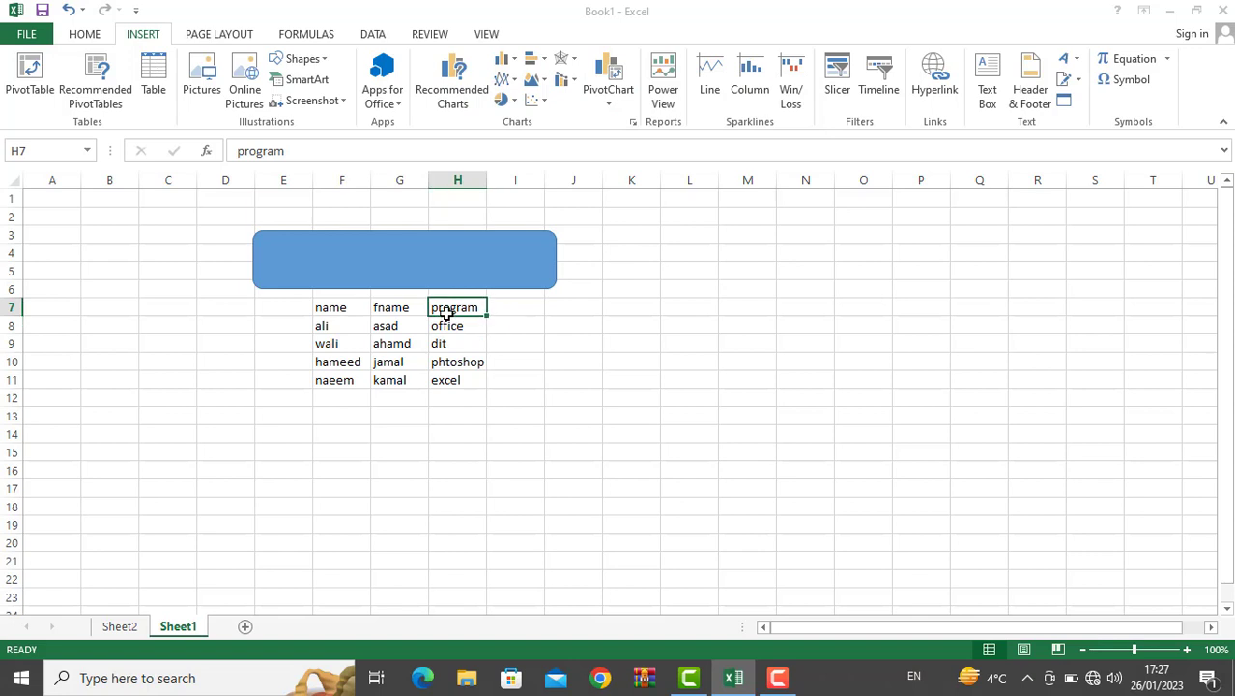
{"action": "type", "text": "salary"}
{"action": "key", "text": "Return"}
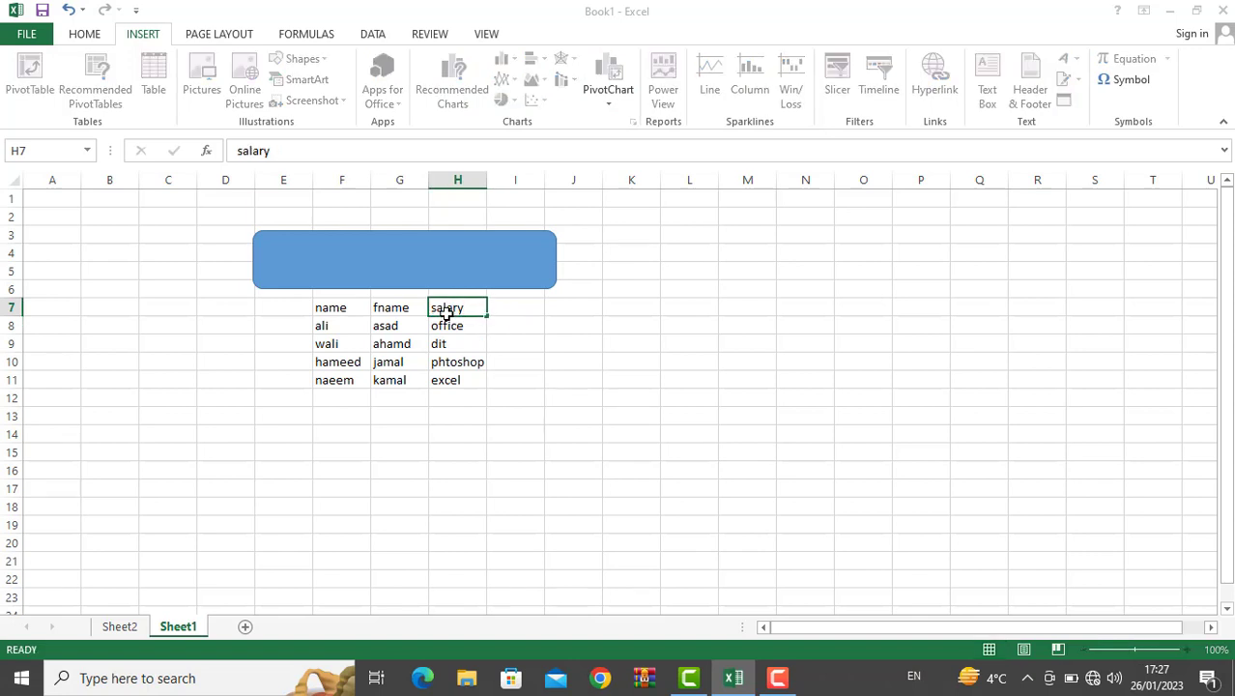
{"action": "type", "text": "3453453453"}
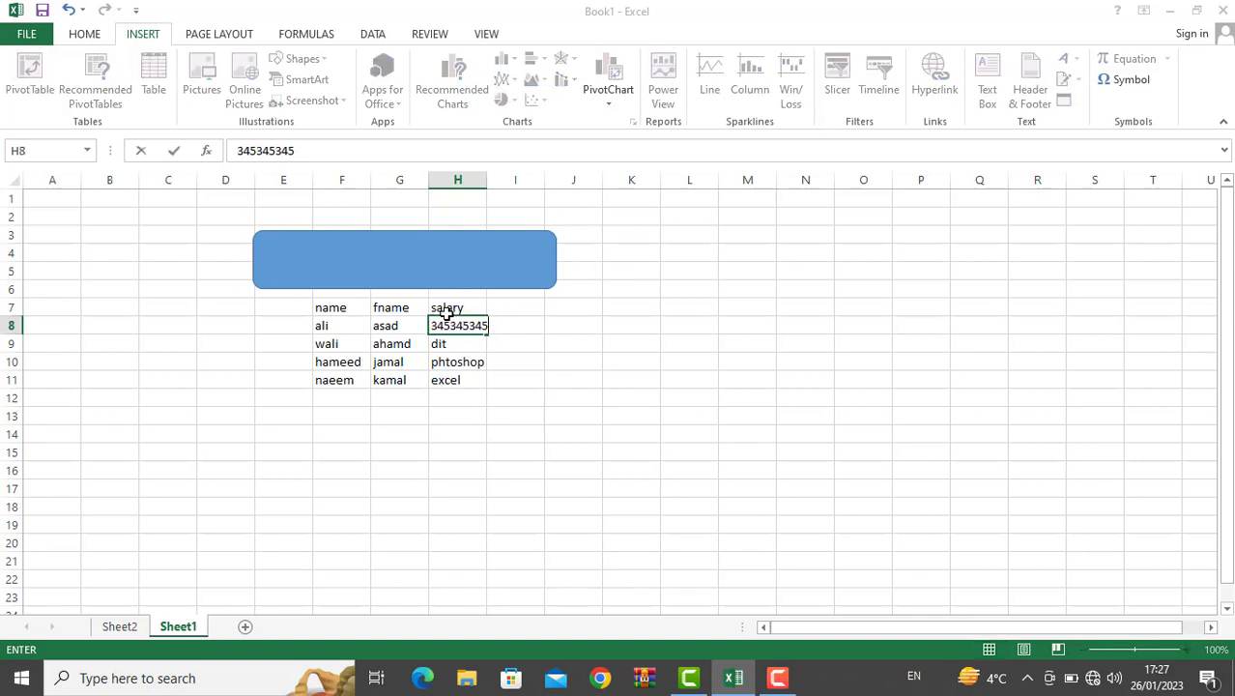
{"action": "key", "text": "BackSpace"}
{"action": "key", "text": "BackSpace"}
{"action": "key", "text": "BackSpace"}
{"action": "key", "text": "BackSpace"}
{"action": "key", "text": "BackSpace"}
{"action": "key", "text": "BackSpace"}
{"action": "key", "text": "BackSpace"}
{"action": "key", "text": "BackSpace"}
{"action": "key", "text": "BackSpace"}
{"action": "type", "text": "345345"}
{"action": "key", "text": "Return"}
Step: Enter 345345345, 345345 and 34 in H9:H11, then select the table F7:H11
{"action": "type", "text": "3"}
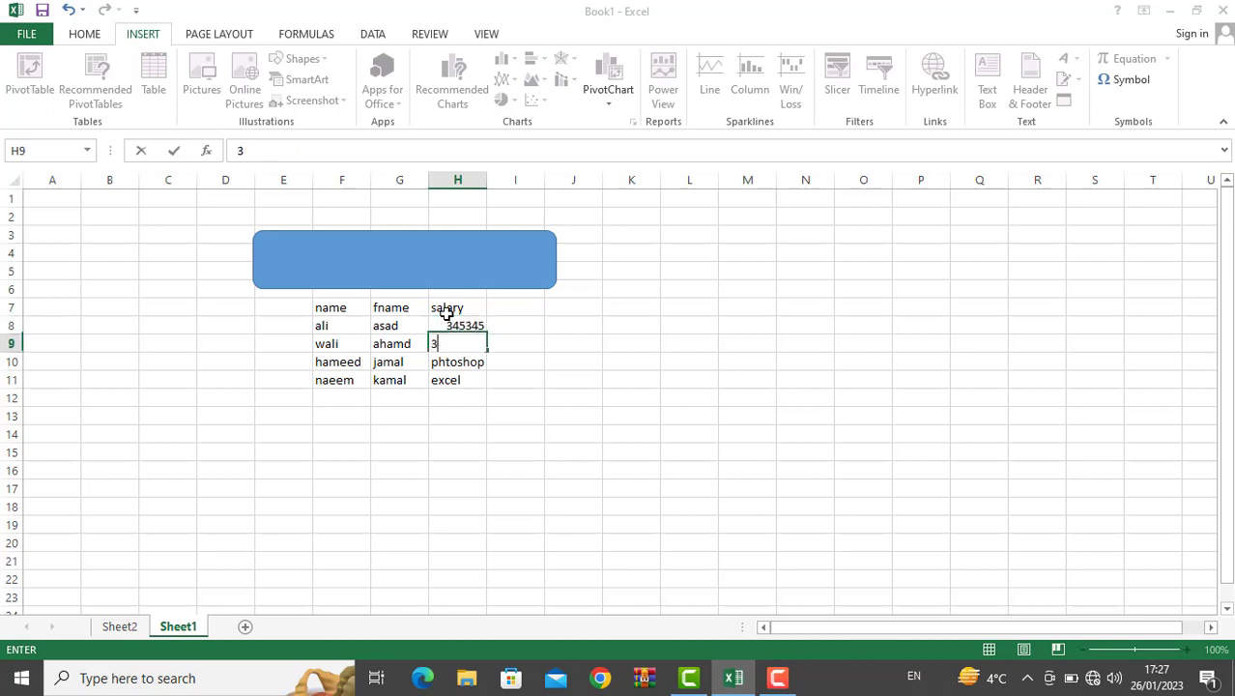
{"action": "type", "text": "45345345"}
{"action": "key", "text": "Return"}
{"action": "type", "text": "345345"}
{"action": "key", "text": "Return"}
{"action": "type", "text": "34"}
{"action": "key", "text": "Return"}
{"action": "type", "text": "345"}
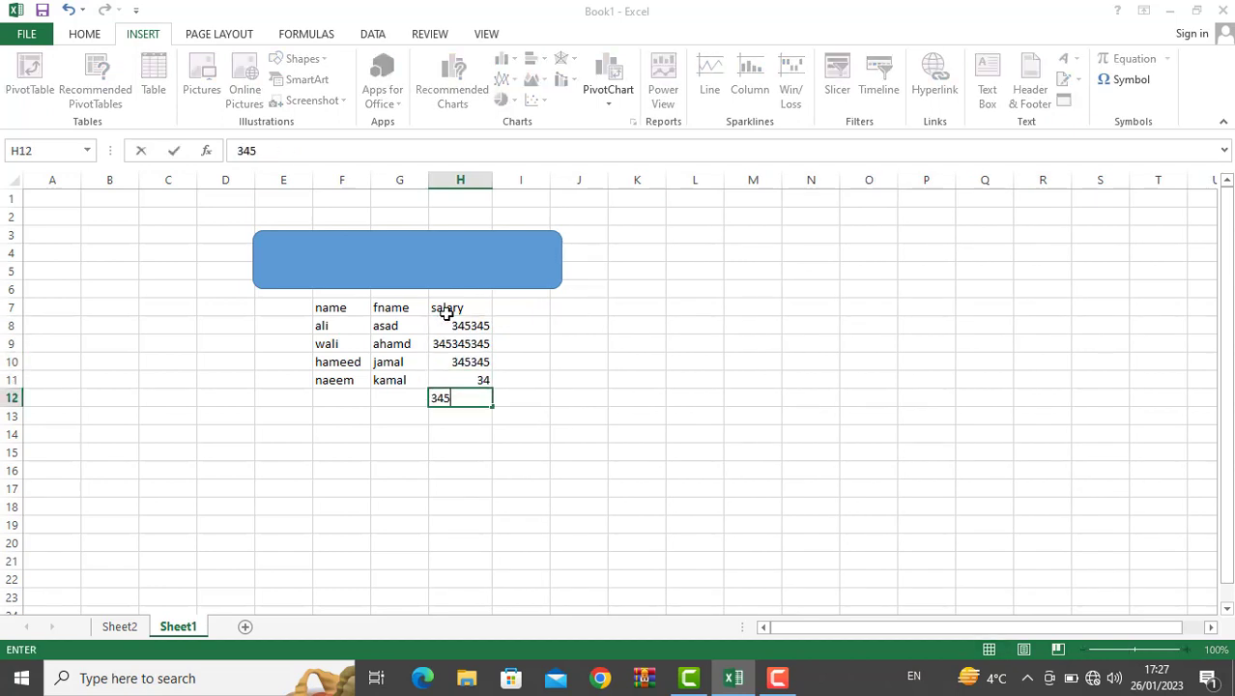
{"action": "key", "text": "BackSpace"}
{"action": "key", "text": "BackSpace"}
{"action": "key", "text": "BackSpace"}
{"action": "left_click_drag", "start_coordinate": [333, 308], "coordinate": [482, 381]}
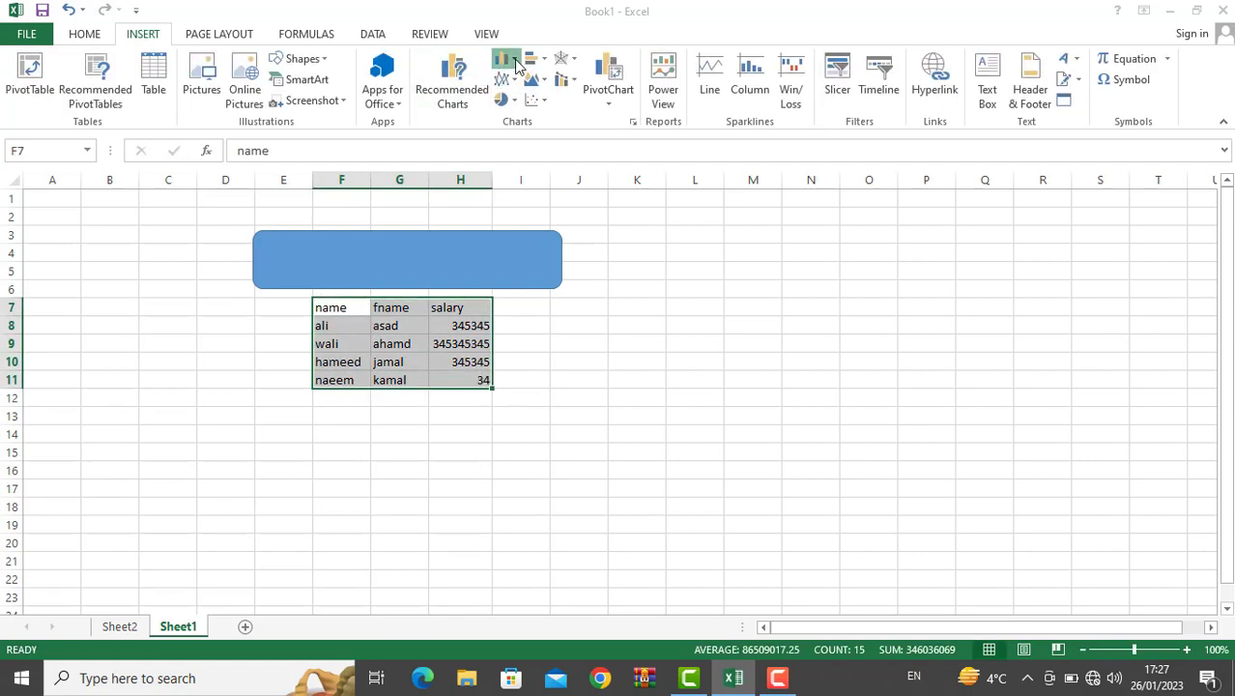
{"action": "left_click", "coordinate": [504, 60]}
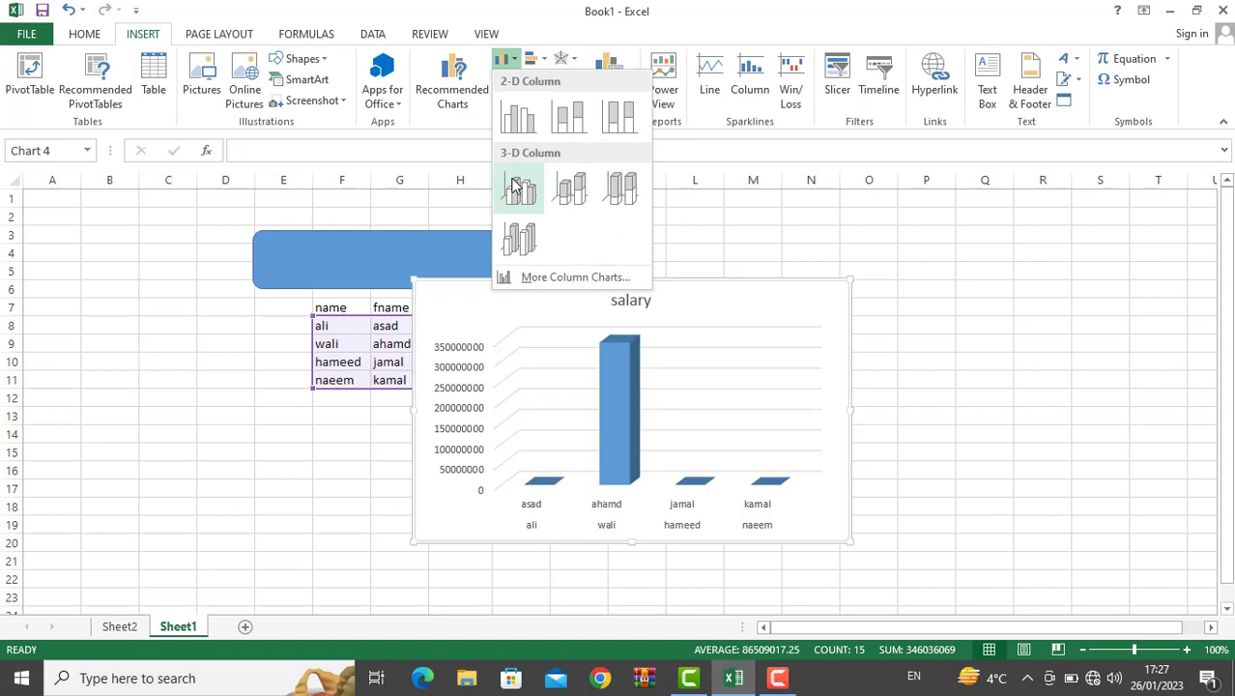
{"action": "left_click", "coordinate": [550, 61]}
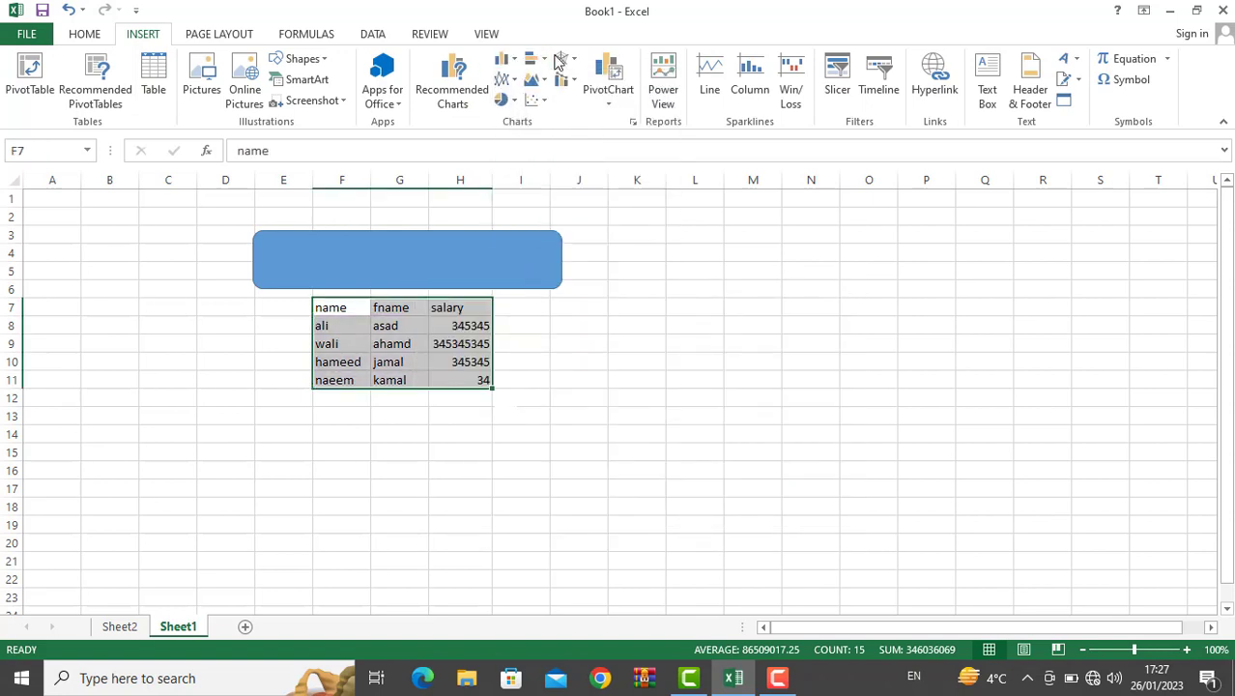
{"action": "left_click", "coordinate": [561, 60]}
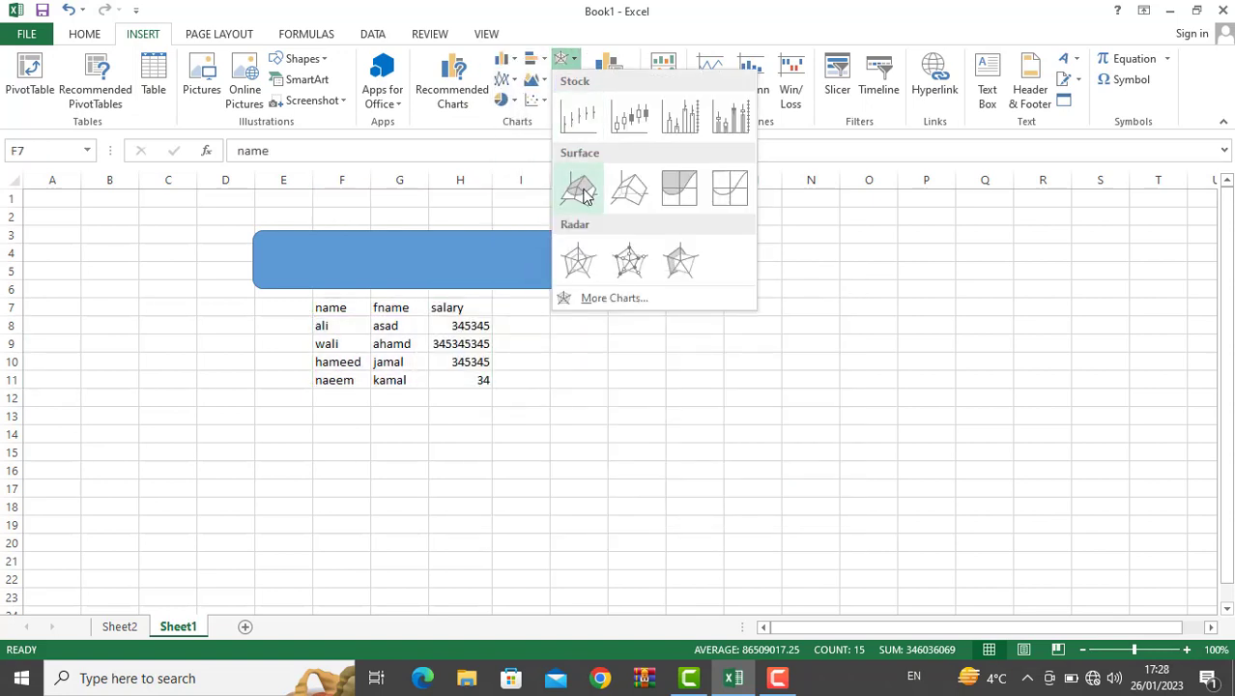
{"action": "left_click", "coordinate": [534, 99]}
{"action": "left_click", "coordinate": [534, 100]}
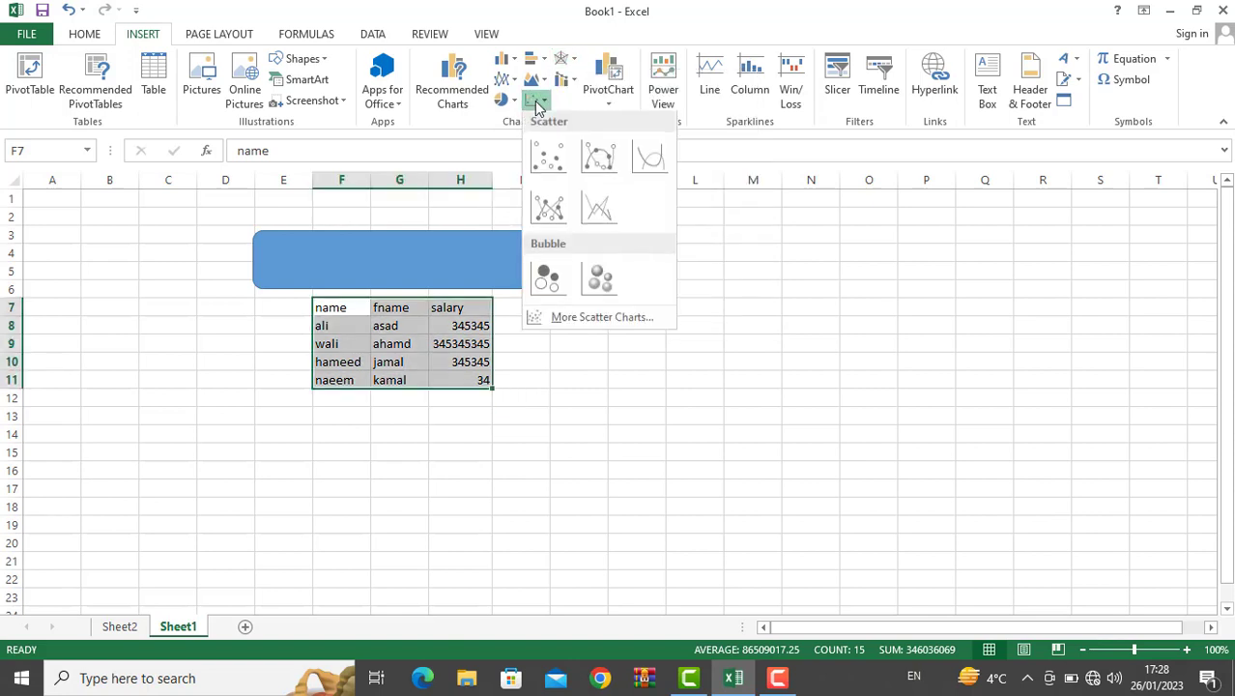
{"action": "left_click", "coordinate": [608, 92]}
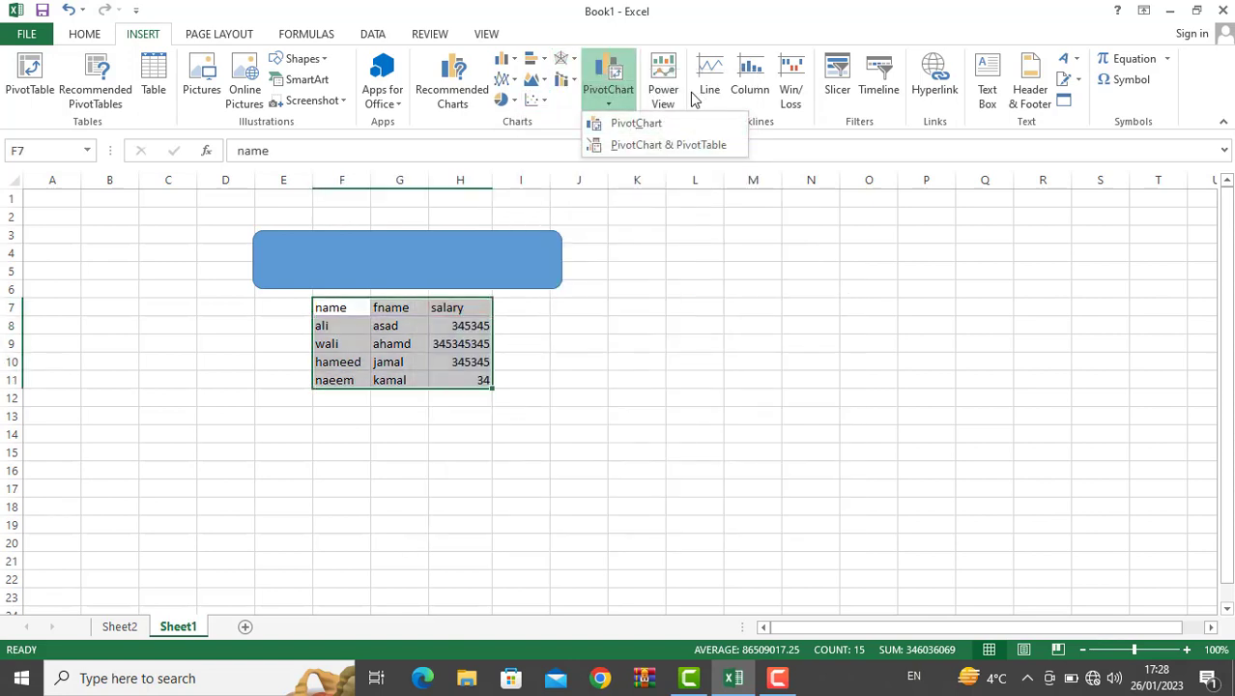
{"action": "left_click", "coordinate": [618, 275]}
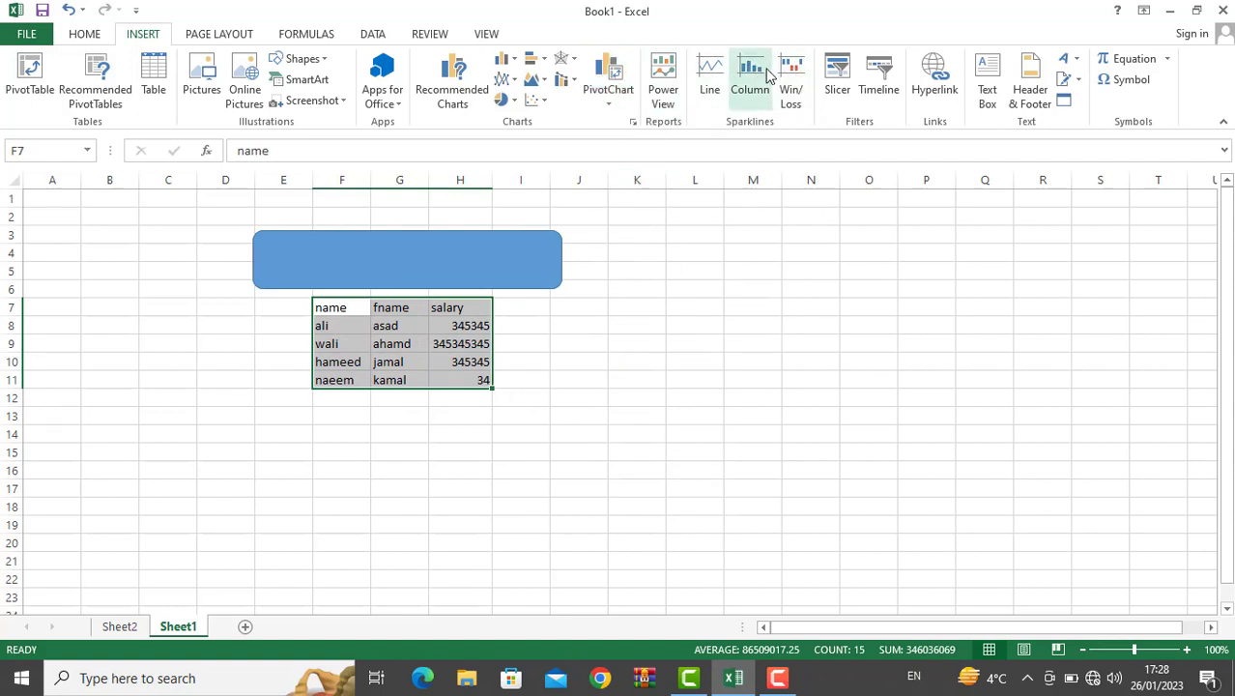
{"action": "left_click", "coordinate": [567, 79]}
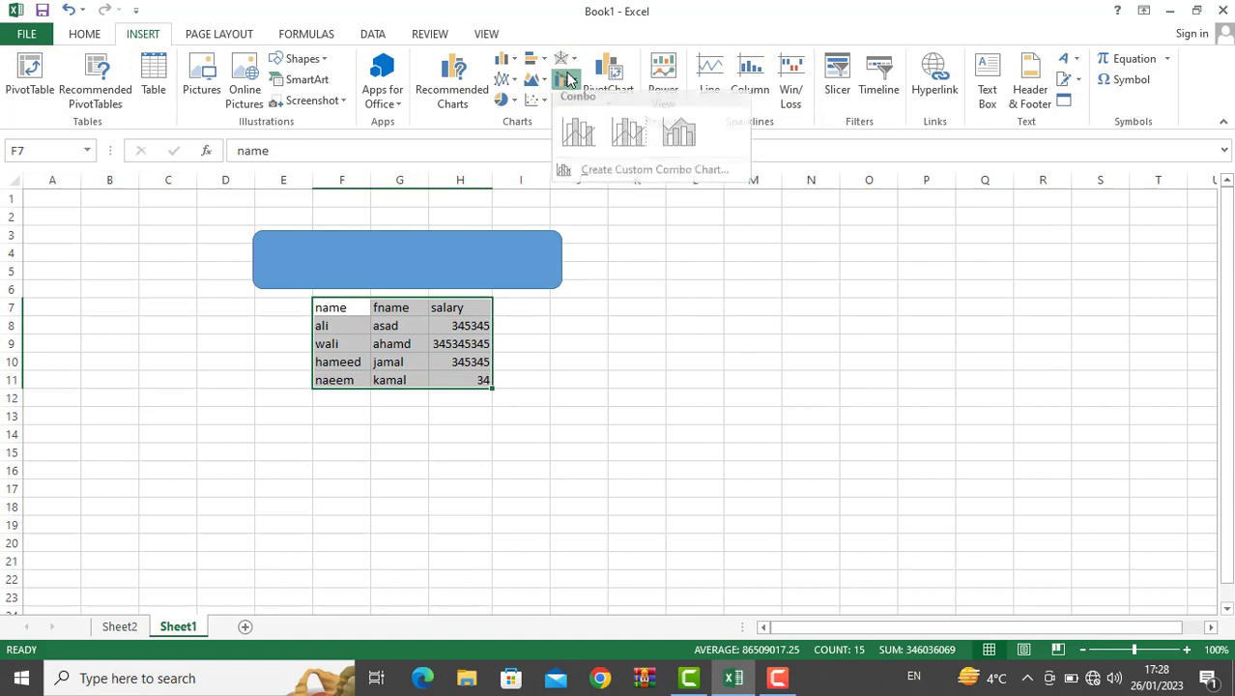
{"action": "left_click", "coordinate": [507, 81]}
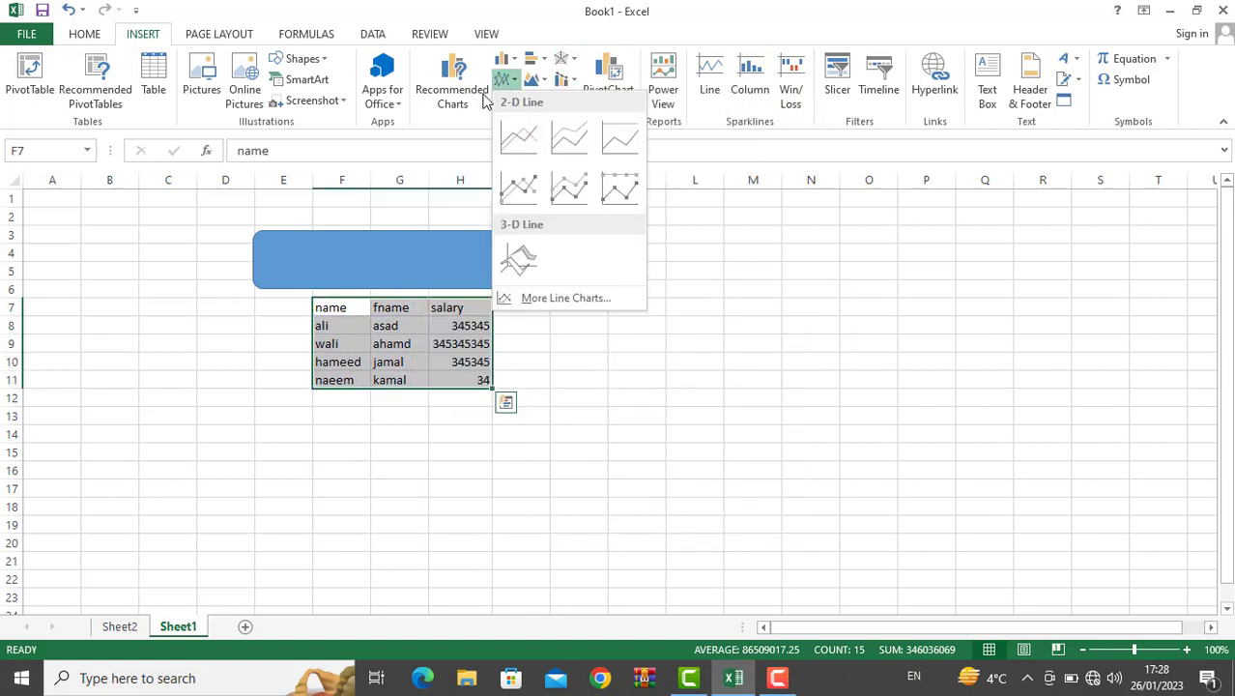
{"action": "left_click", "coordinate": [555, 85]}
{"action": "left_click", "coordinate": [563, 82]}
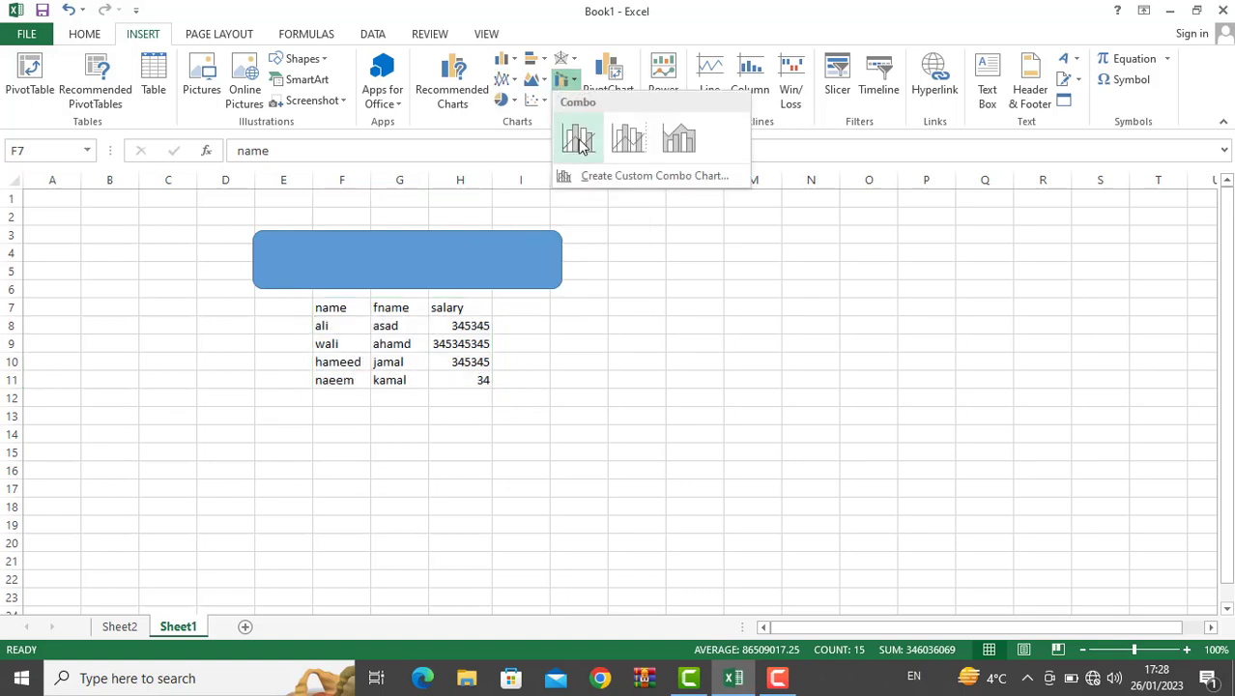
{"action": "left_click", "coordinate": [579, 142]}
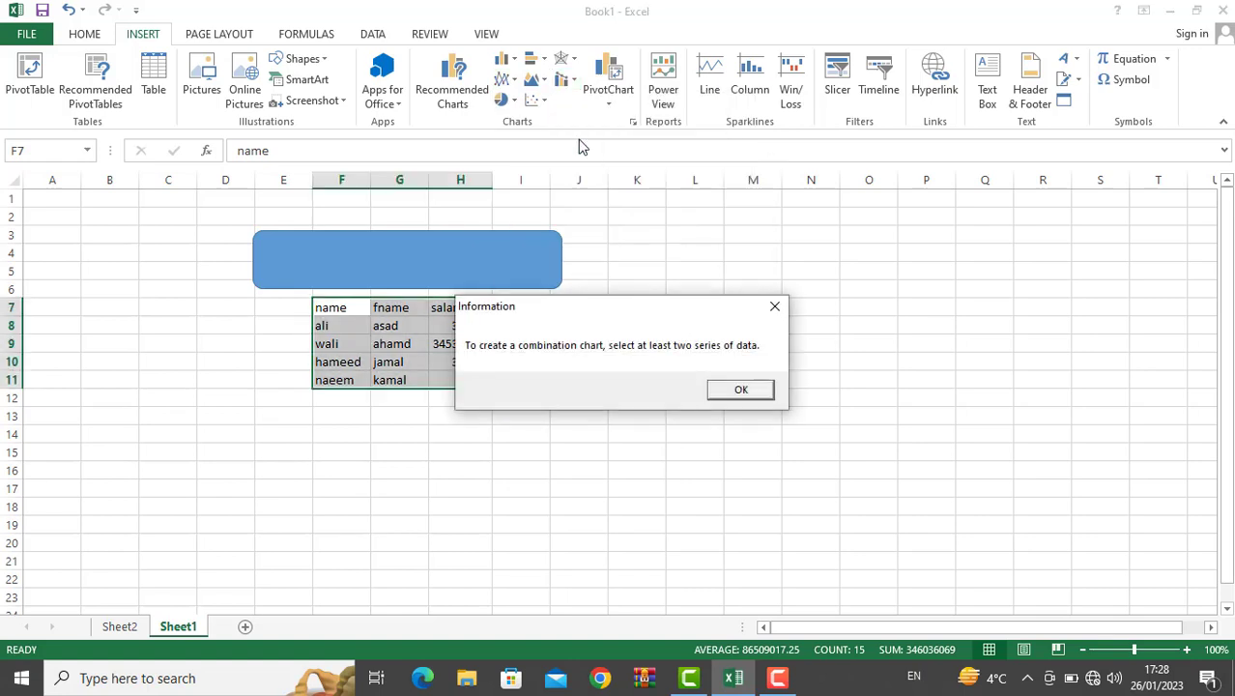
{"action": "left_click", "coordinate": [757, 391]}
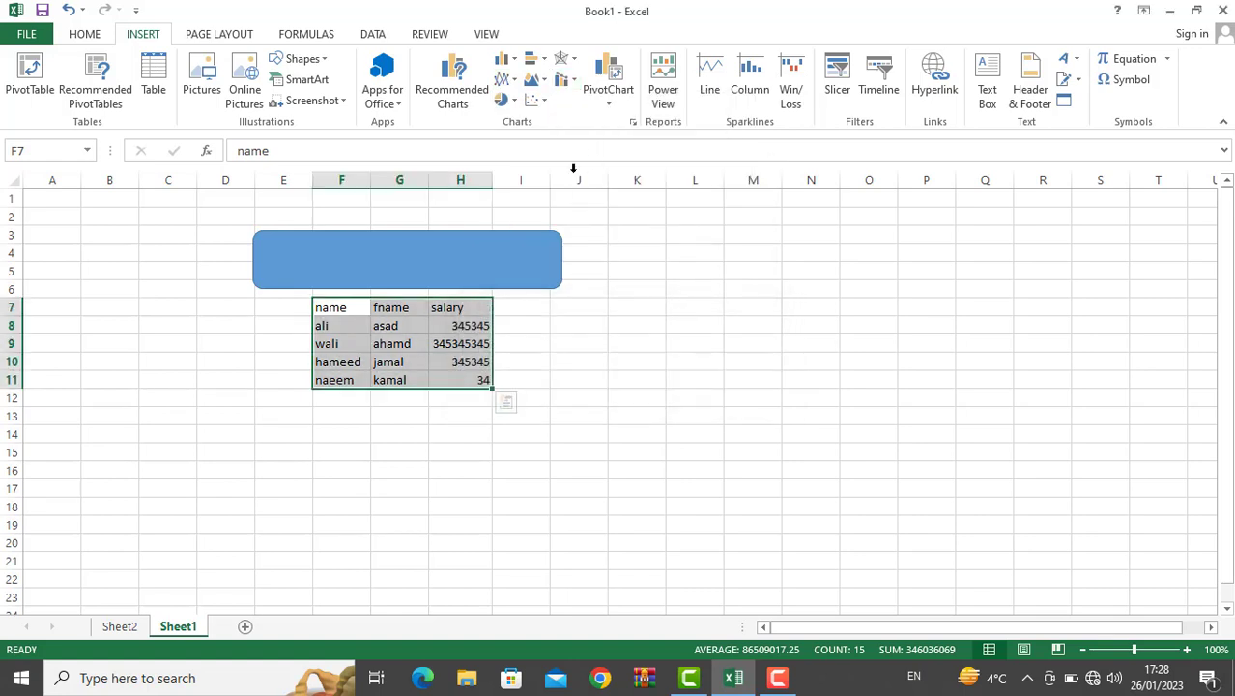
{"action": "left_click", "coordinate": [501, 100]}
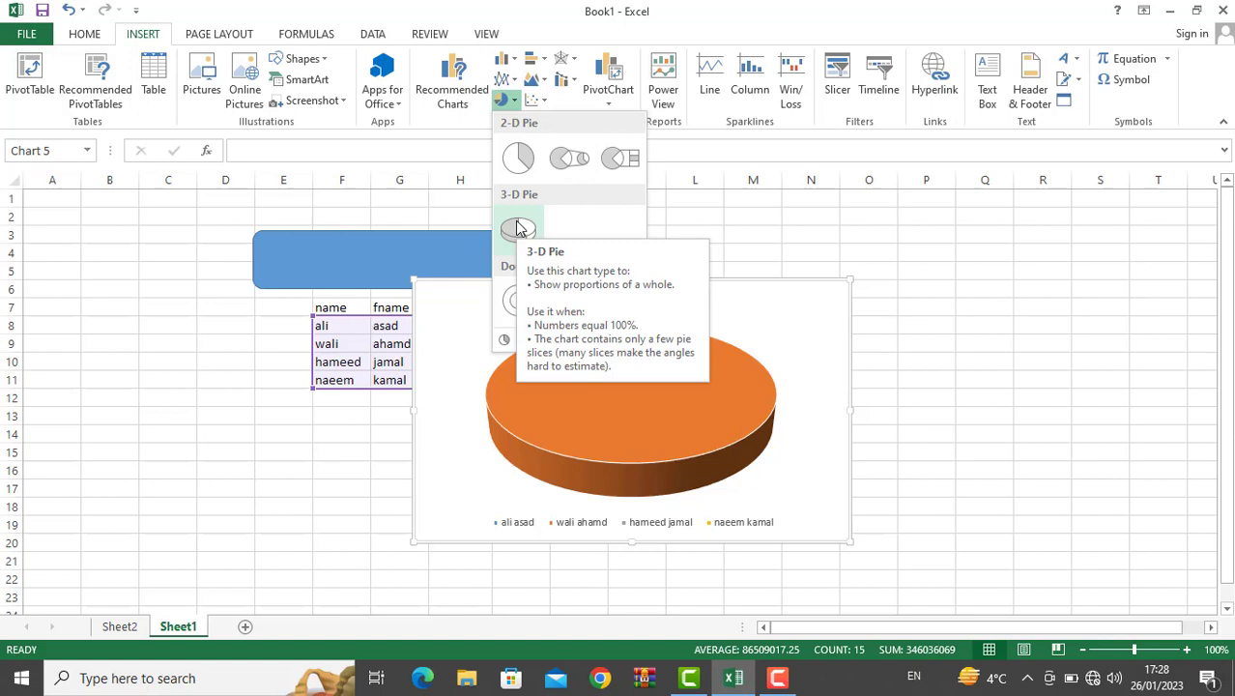
{"action": "left_click", "coordinate": [464, 216]}
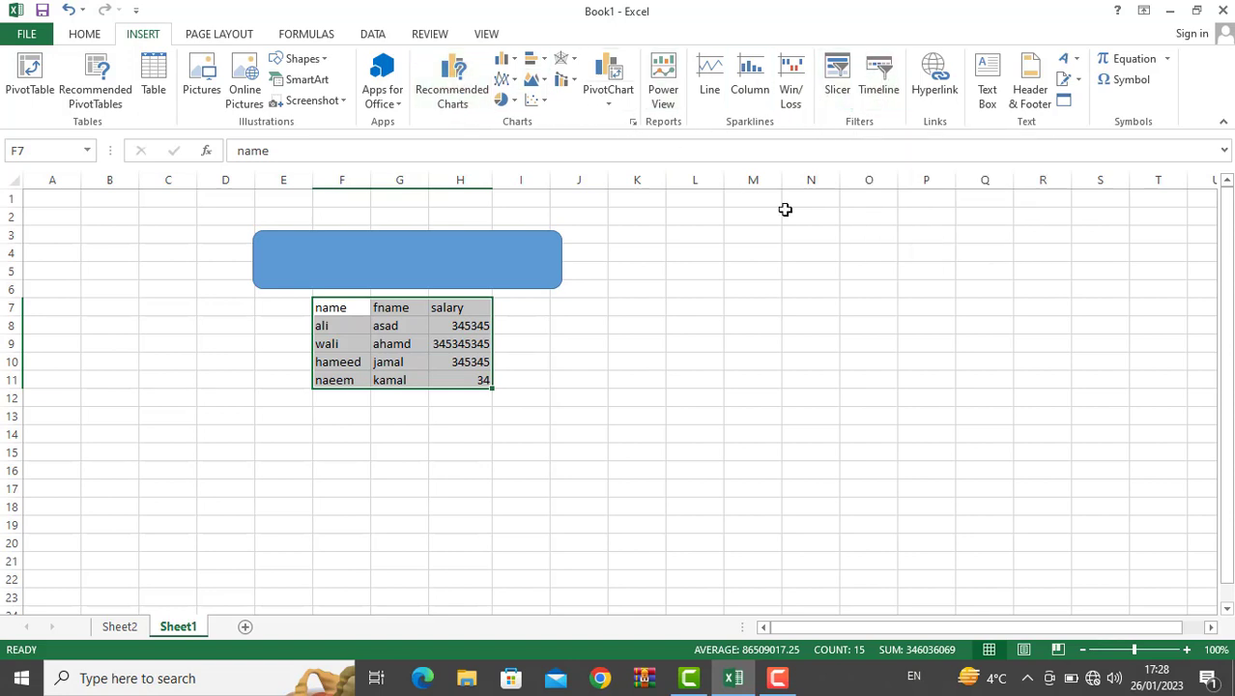
Step: Enter the text ali in cell K8
{"action": "left_click", "coordinate": [868, 241]}
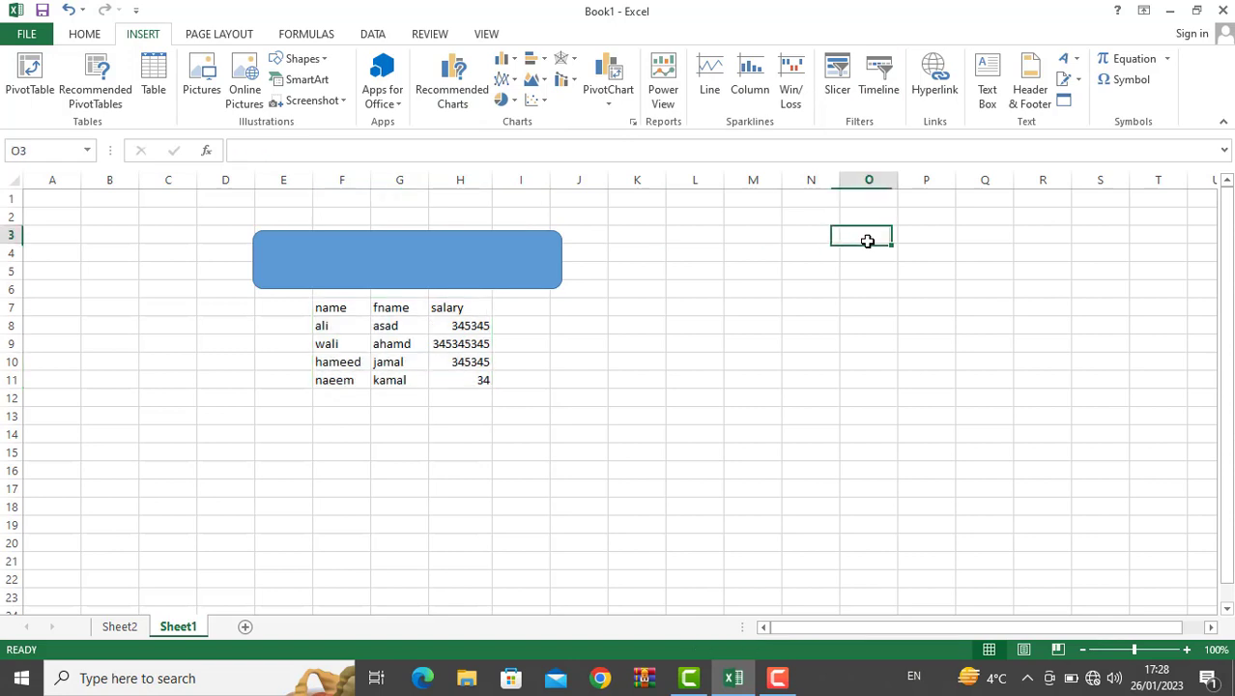
{"action": "left_click", "coordinate": [628, 331]}
{"action": "type", "text": "ali"}
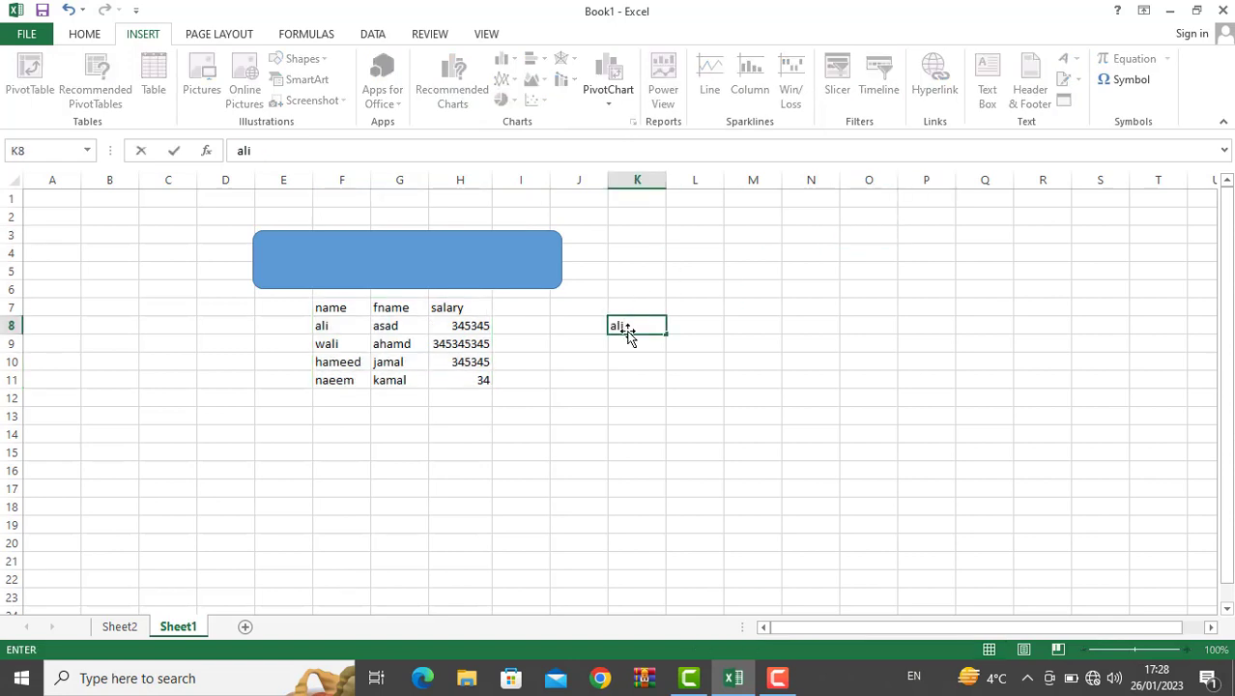
{"action": "type", "text": "#"}
{"action": "key", "text": "BackSpace"}
{"action": "key", "text": "Return"}
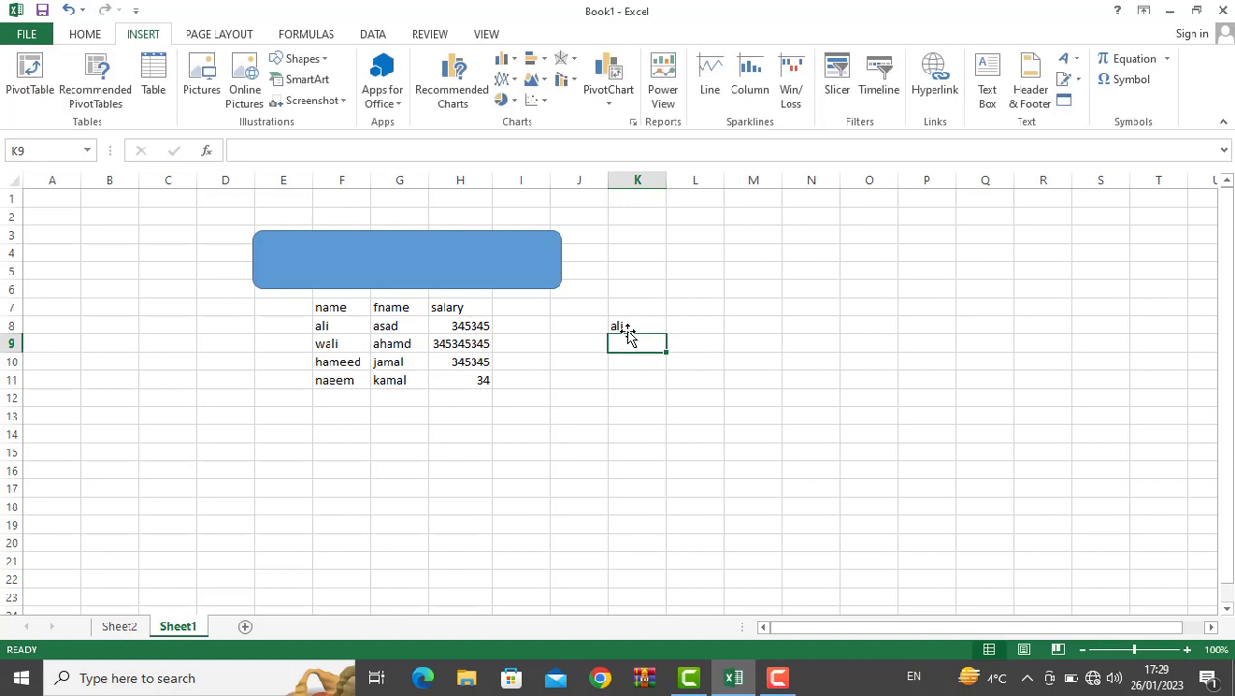
Step: Hyperlink K8 to 'the video that best fits your document' and follow the link
{"action": "left_click", "coordinate": [626, 327]}
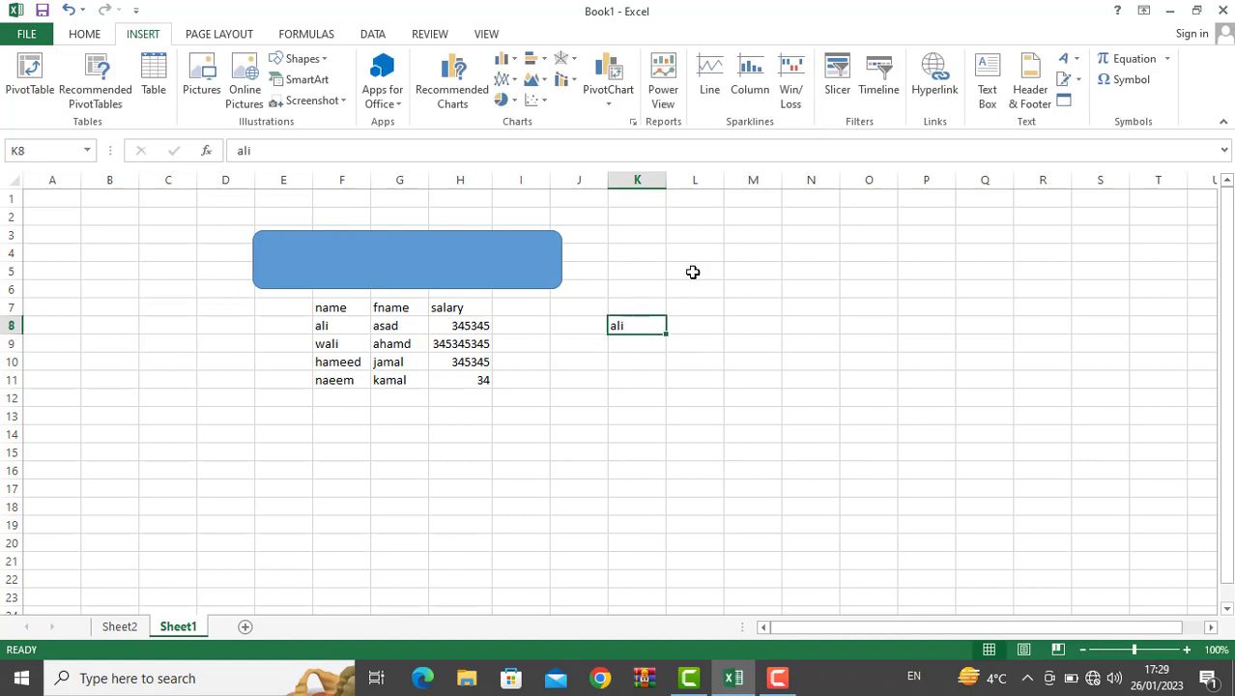
{"action": "left_click", "coordinate": [933, 78]}
{"action": "left_click", "coordinate": [667, 353]}
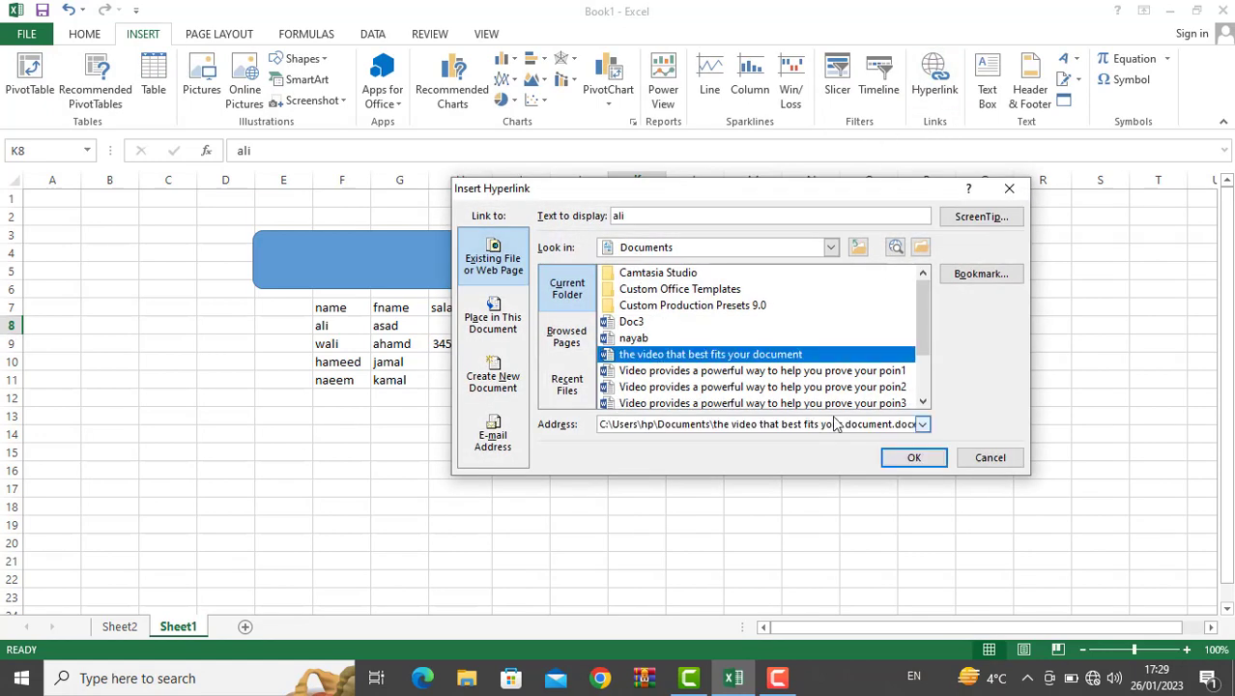
{"action": "left_click", "coordinate": [901, 458]}
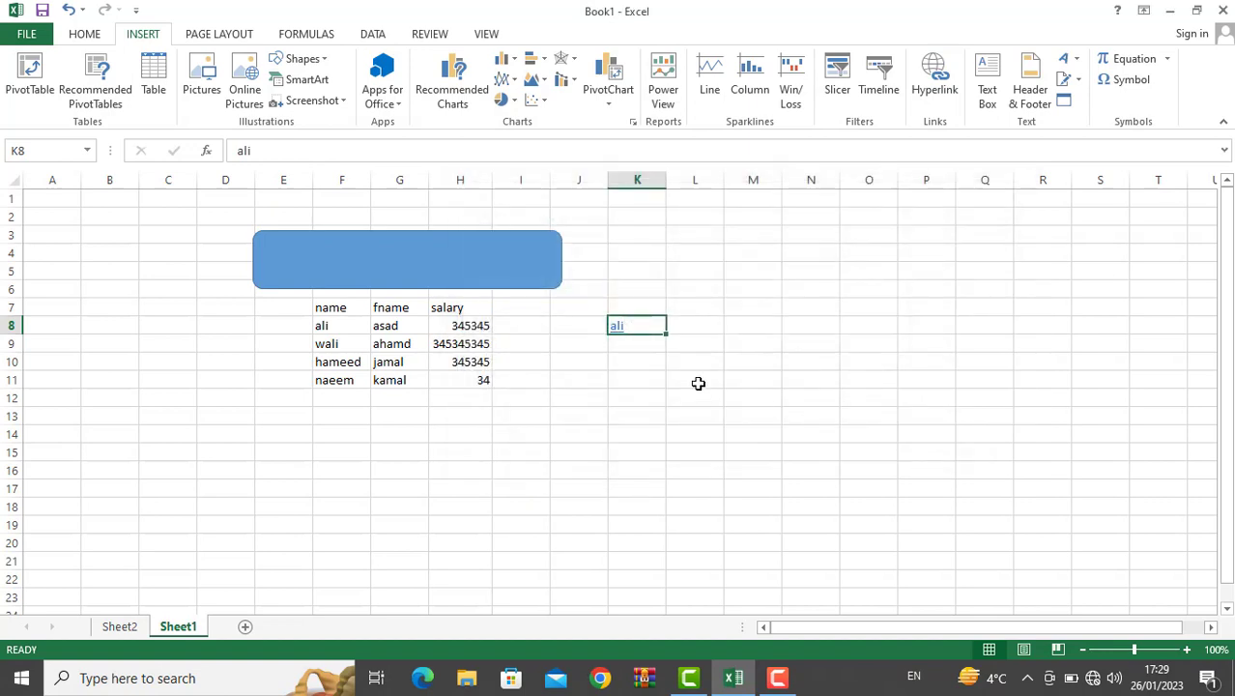
{"action": "left_click", "coordinate": [697, 383]}
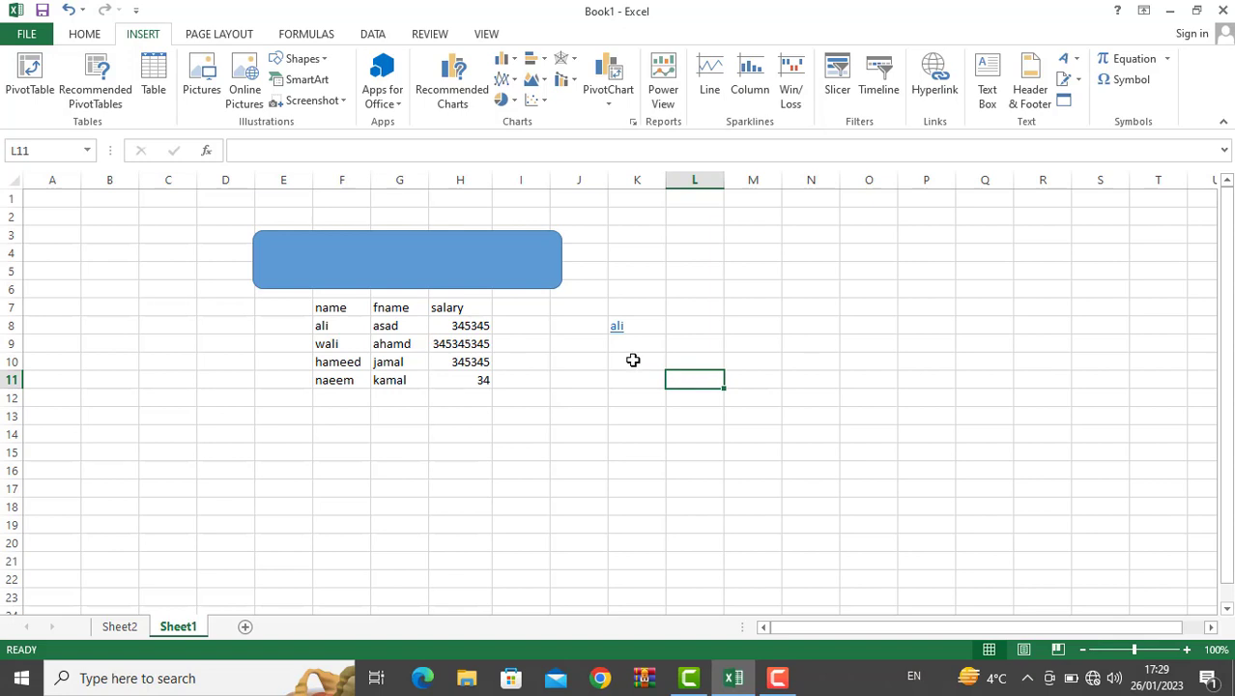
{"action": "left_click", "coordinate": [618, 329]}
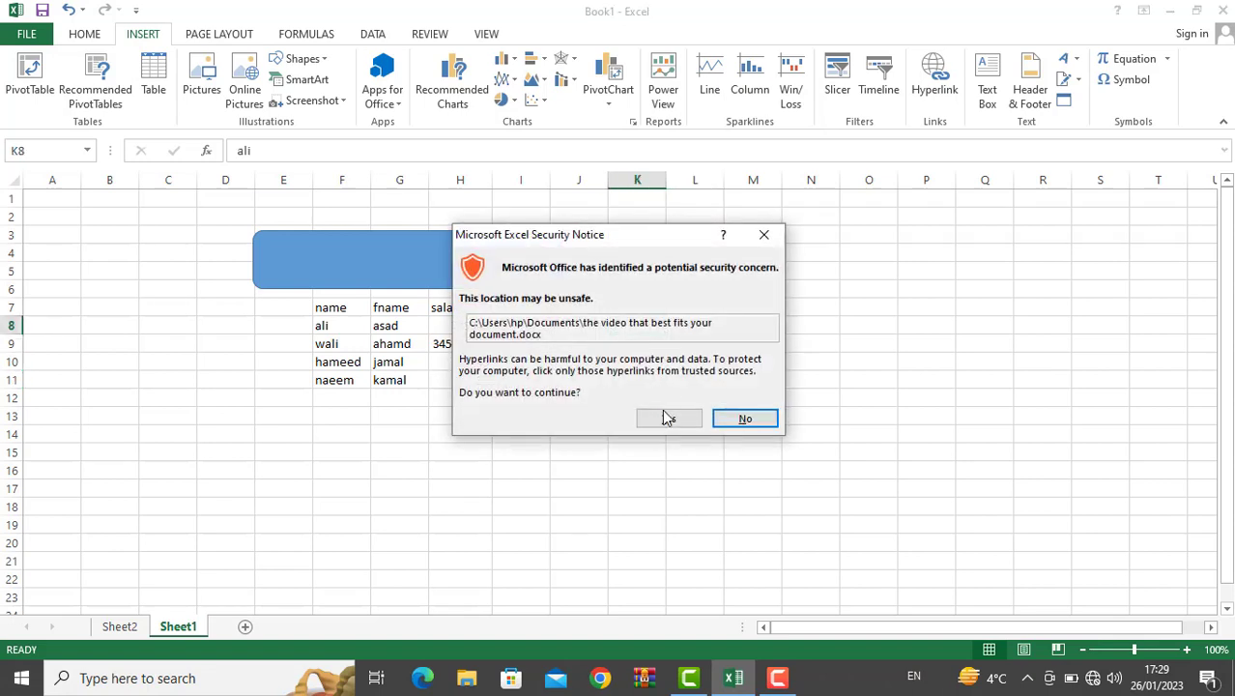
Step: Accept the security notice to open the linked Word document, then close Word
{"action": "left_click", "coordinate": [662, 421]}
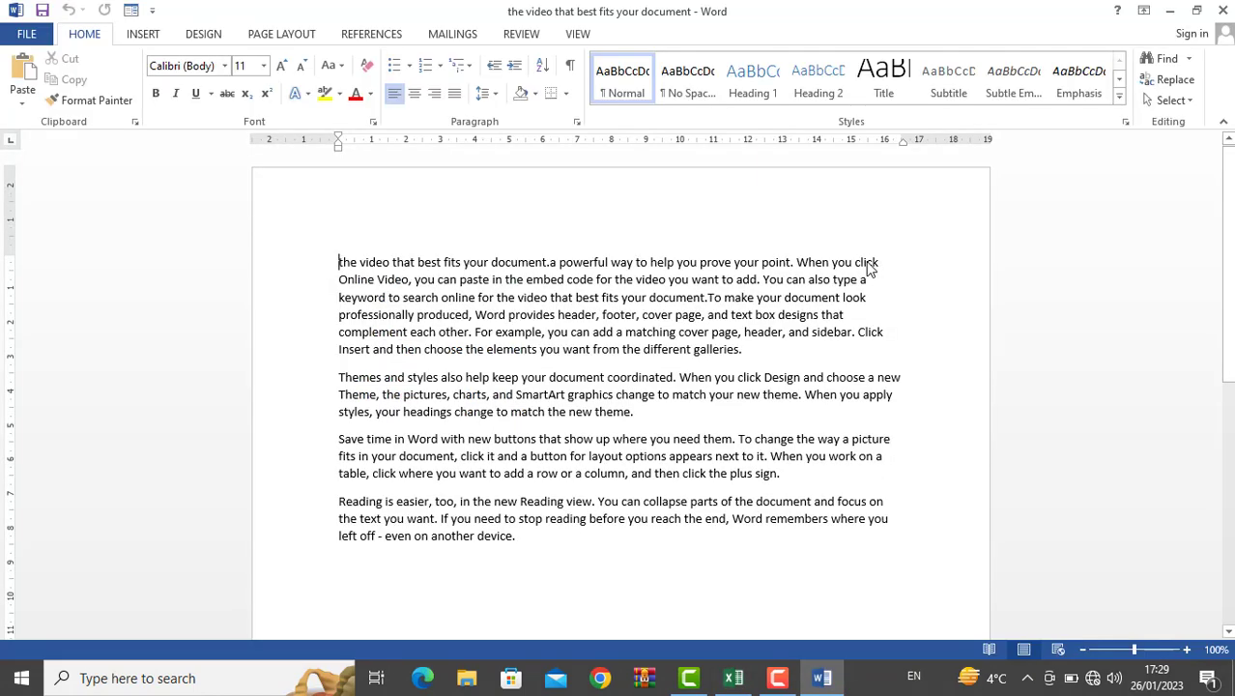
{"action": "left_click", "coordinate": [1222, 11]}
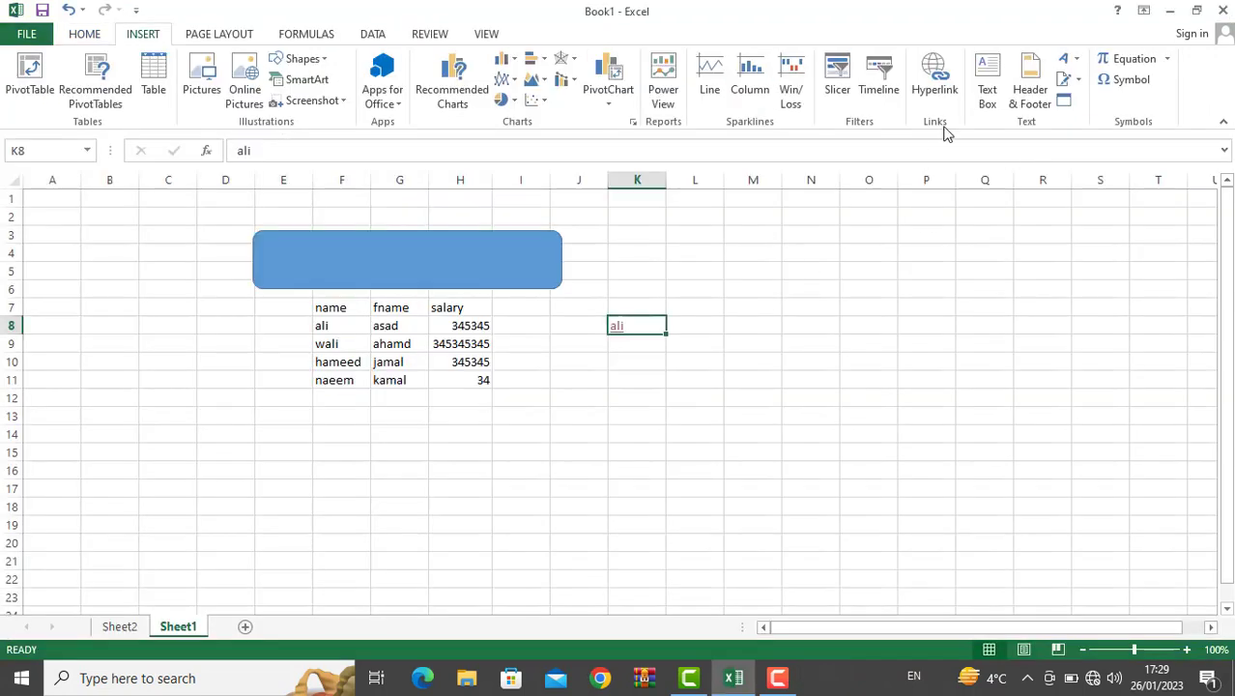
Step: Clear cell K8 and enter the label 'alli salary' in L7
{"action": "key", "text": "Delete"}
{"action": "left_click", "coordinate": [683, 309]}
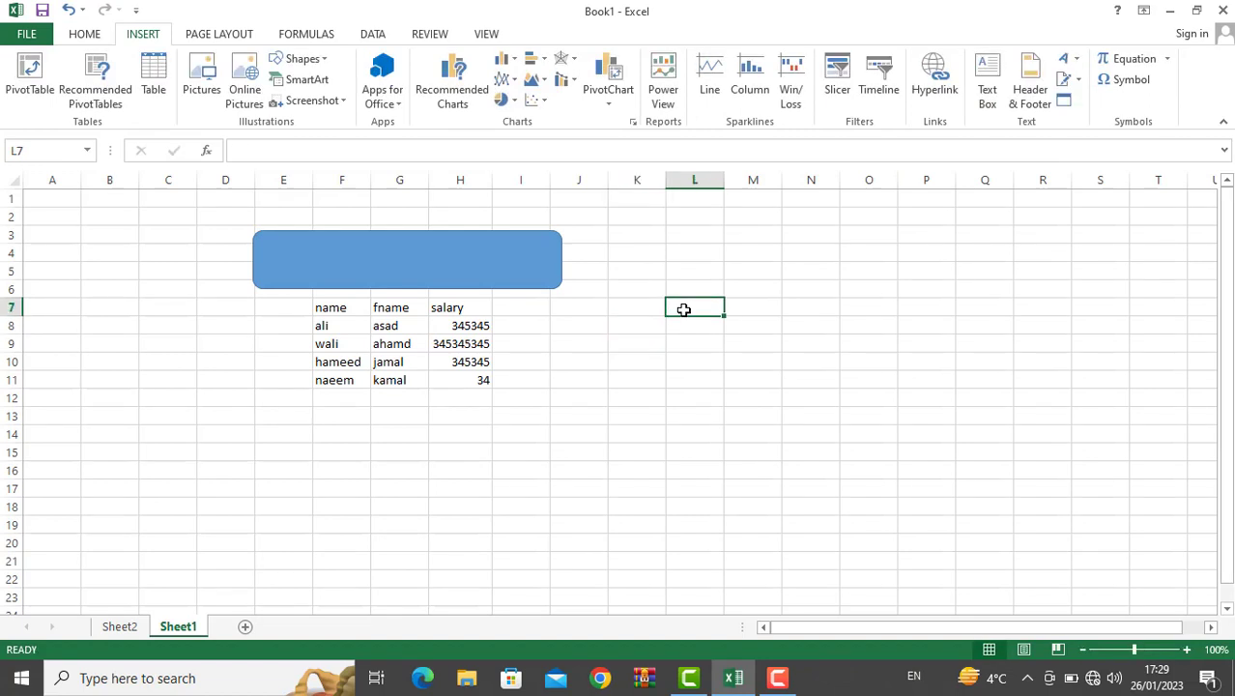
{"action": "type", "text": "alli sala"}
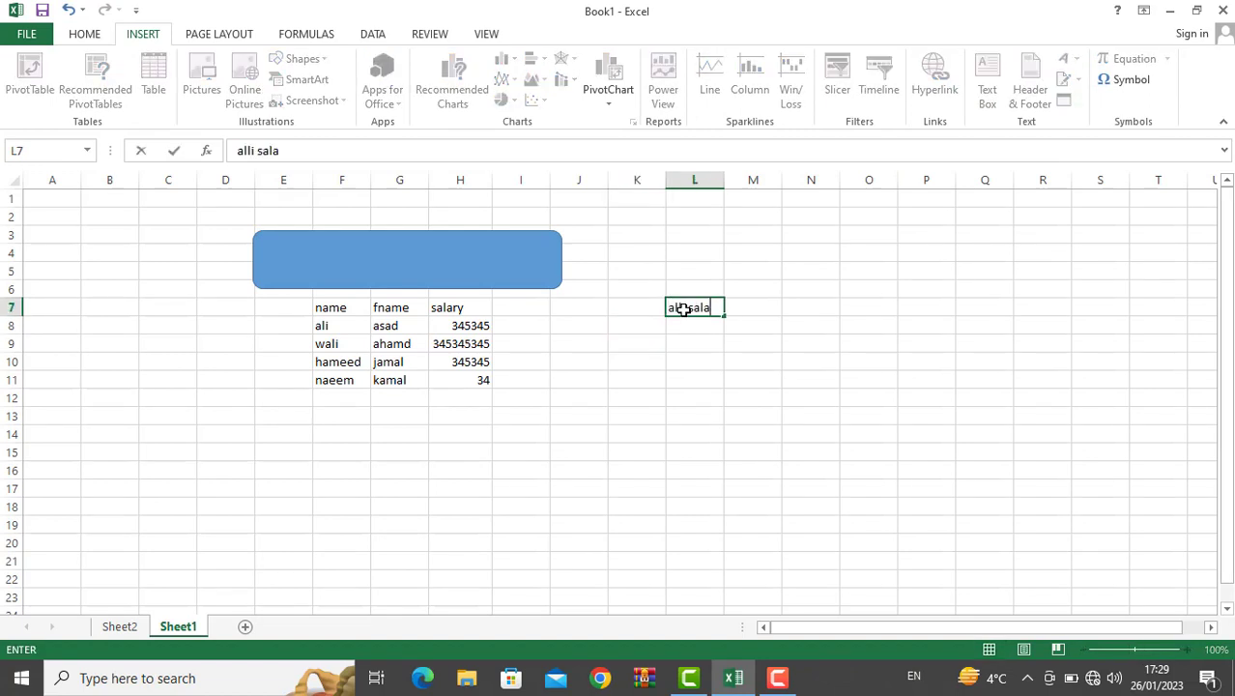
{"action": "type", "text": "ry"}
{"action": "key", "text": "Return"}
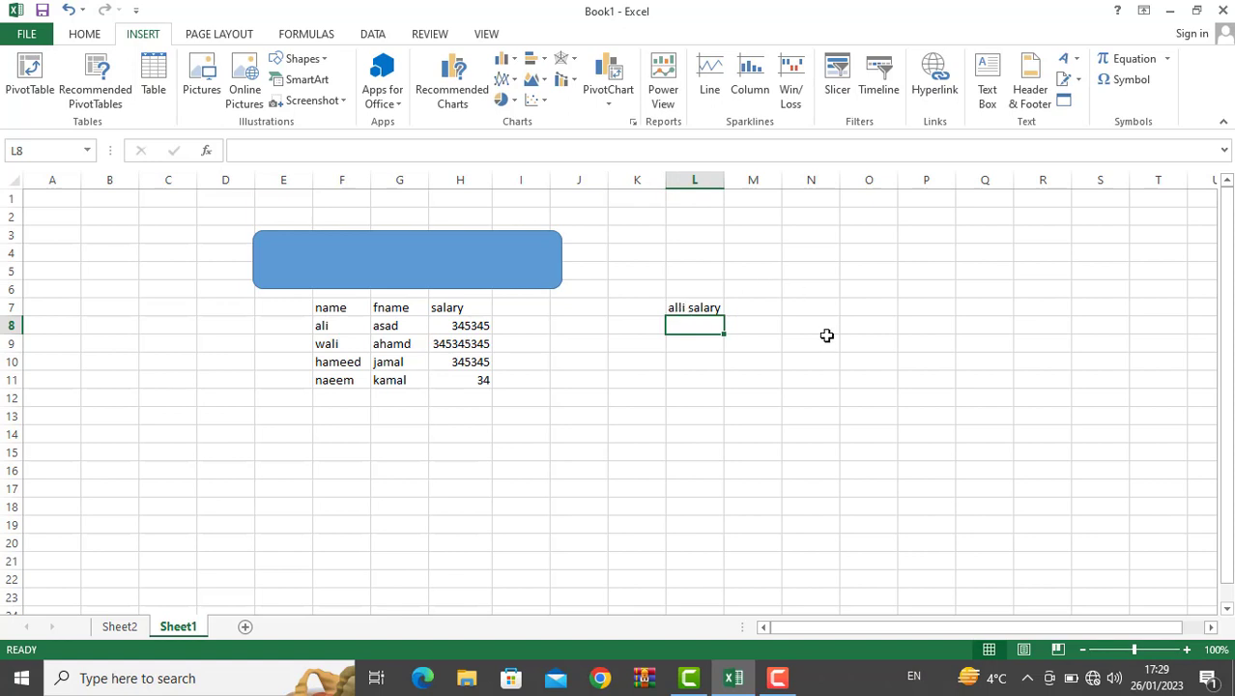
Step: Draw a text box over roughly J8:Q20 and type lines of text starting 'dfas dfas dfasdfasd'
{"action": "left_click", "coordinate": [989, 106]}
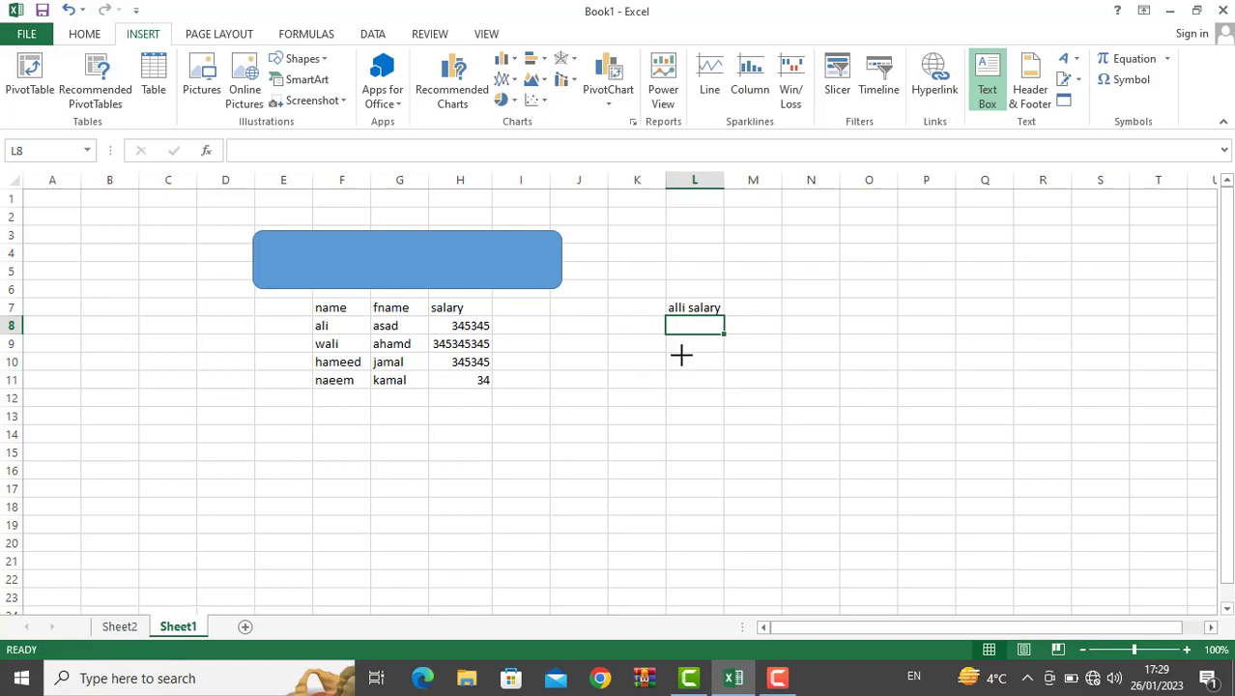
{"action": "mouse_move", "coordinate": [583, 322]}
{"action": "left_mouse_down"}
{"action": "mouse_move", "coordinate": [846, 440]}
{"action": "mouse_move", "coordinate": [979, 550]}
{"action": "left_mouse_up"}
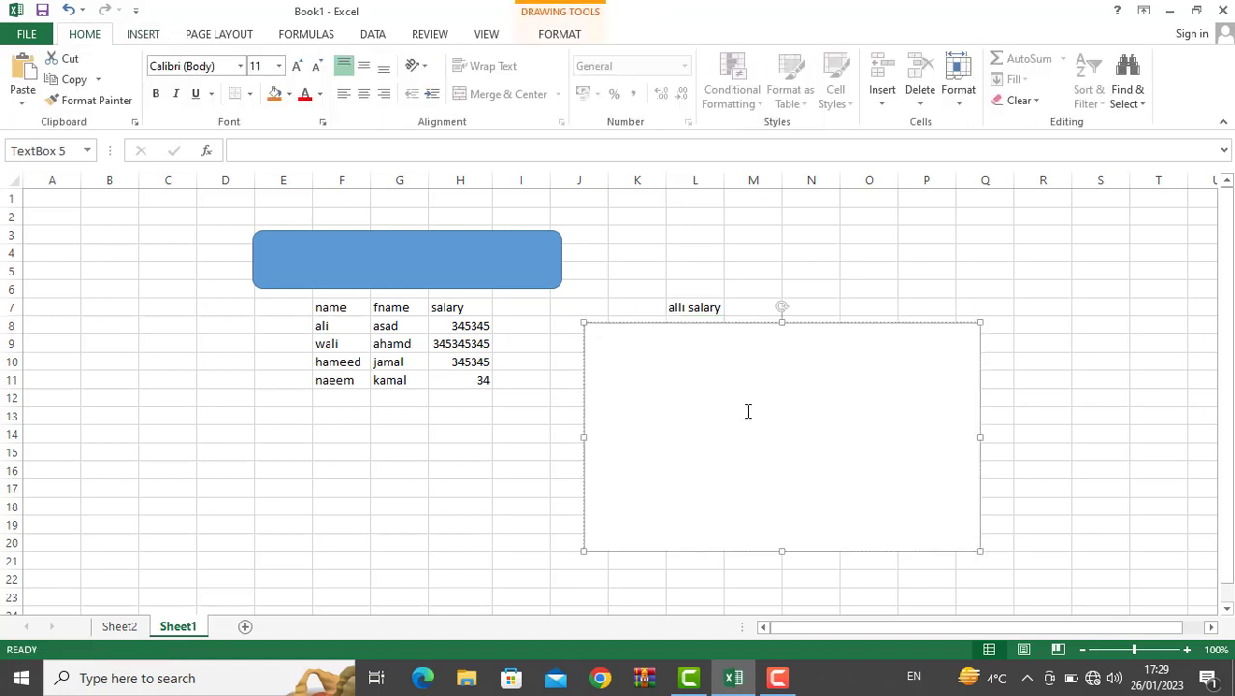
{"action": "type", "text": "dfas dfas dfasdfasd"}
{"action": "key", "text": "Return"}
{"action": "type", "text": "fas dfasd"}
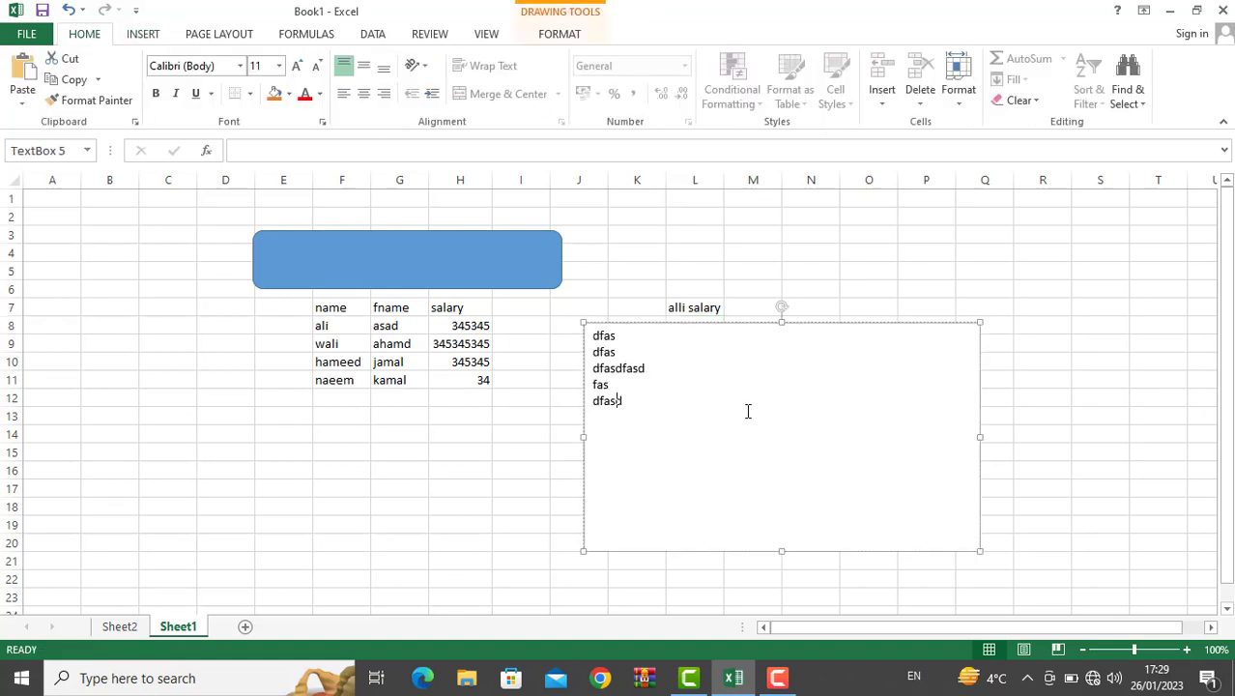
{"action": "type", "text": " fas dfas df as"}
{"action": "left_click", "coordinate": [566, 450]}
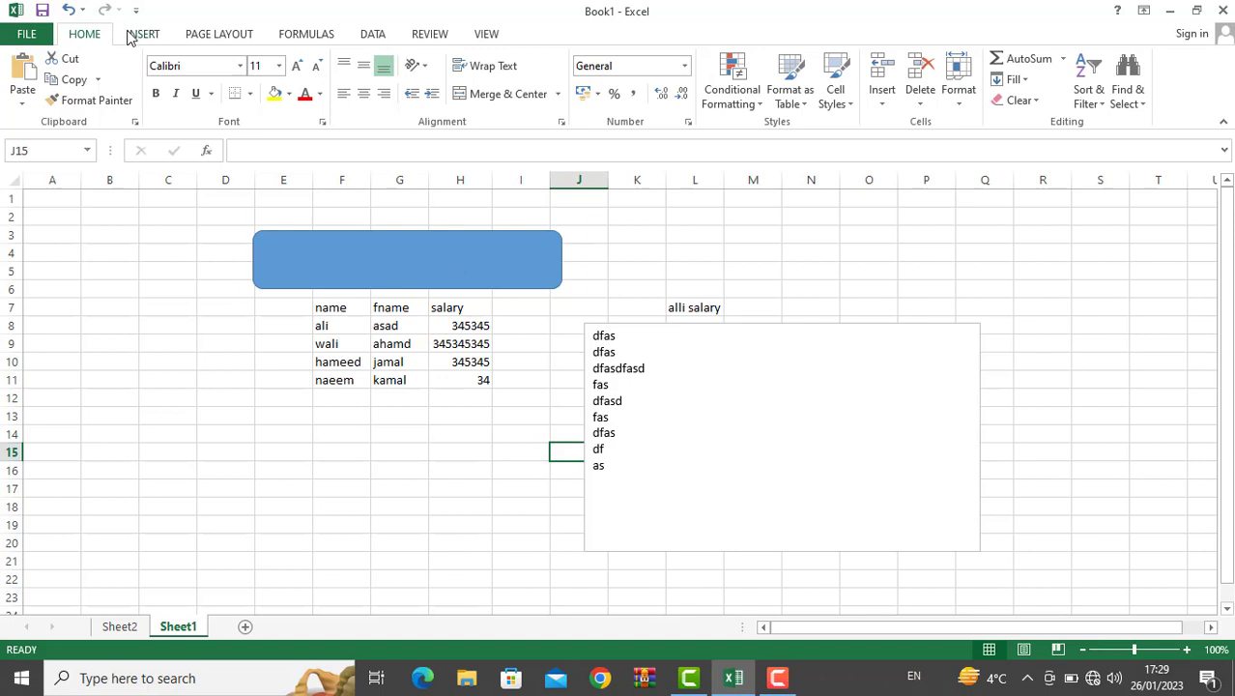
Step: Add a centre page header reading 'welcome'
{"action": "left_click", "coordinate": [136, 34]}
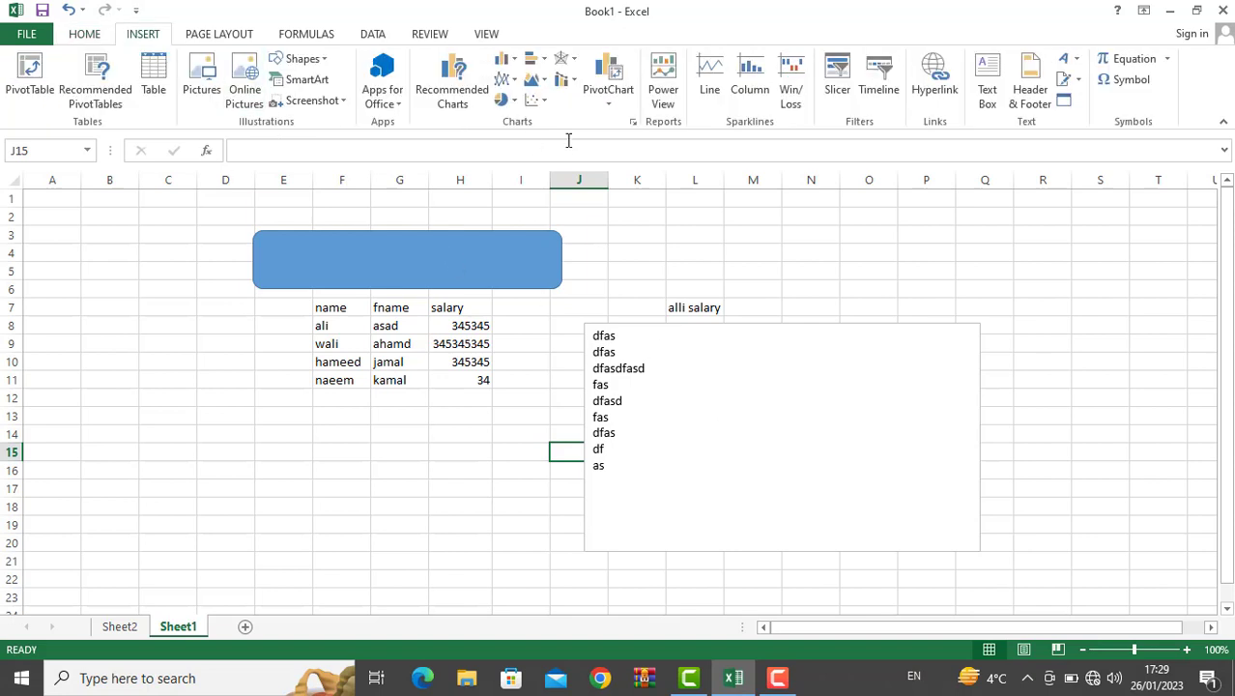
{"action": "left_click", "coordinate": [1051, 97]}
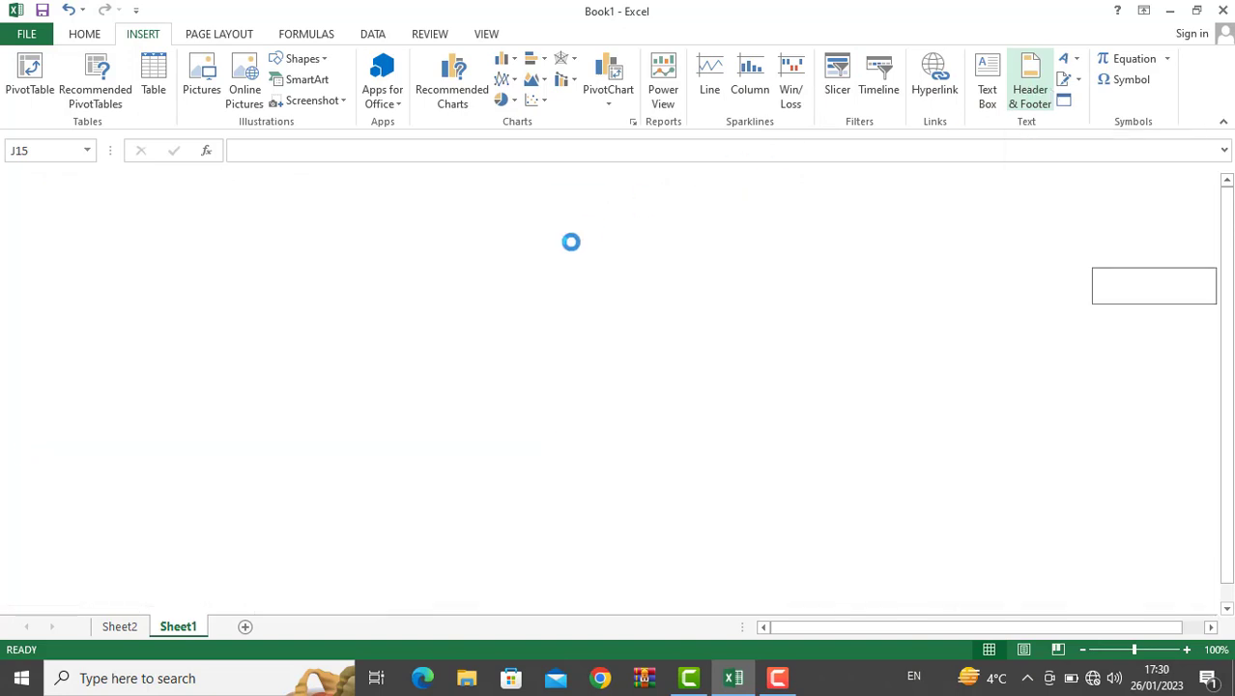
{"action": "left_click", "coordinate": [467, 288]}
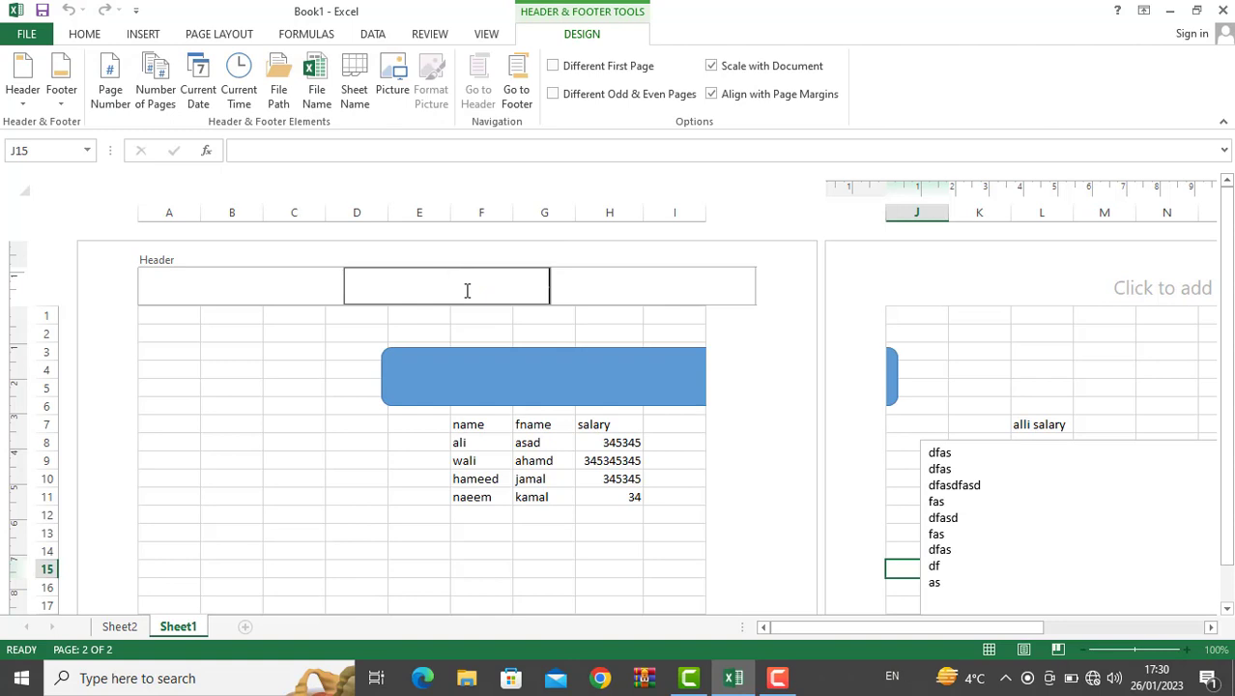
{"action": "type", "text": "welcome"}
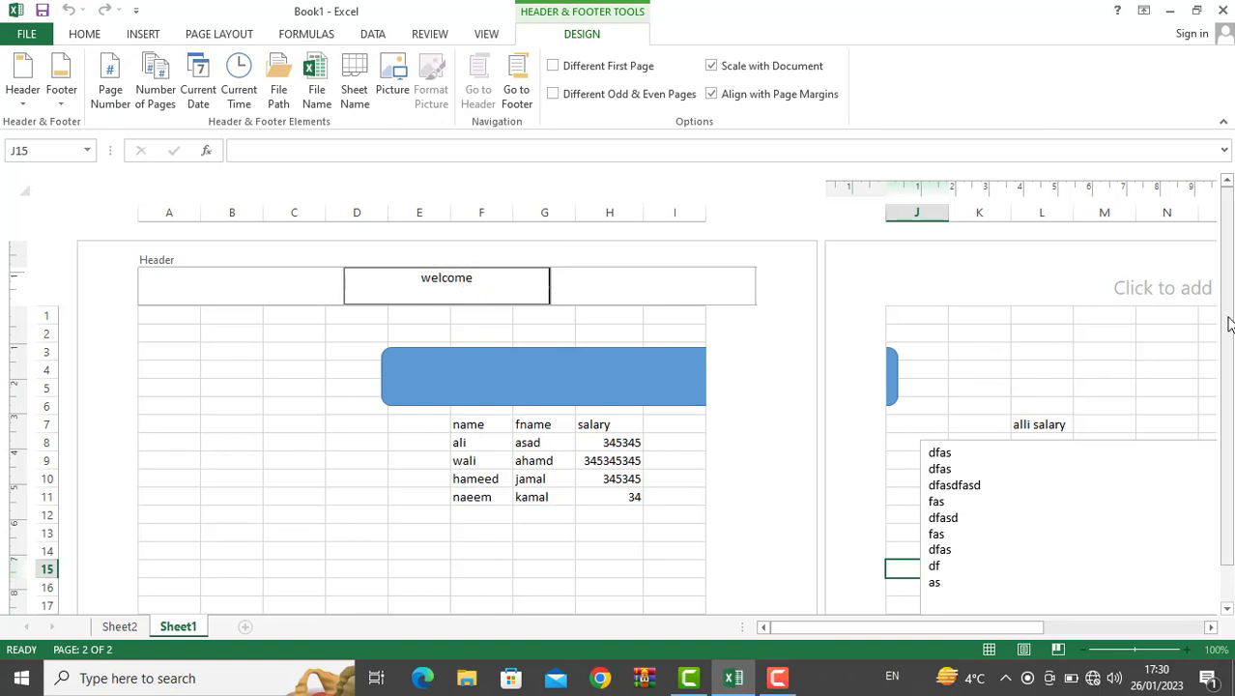
{"action": "left_click_drag", "start_coordinate": [1227, 319], "coordinate": [1227, 355]}
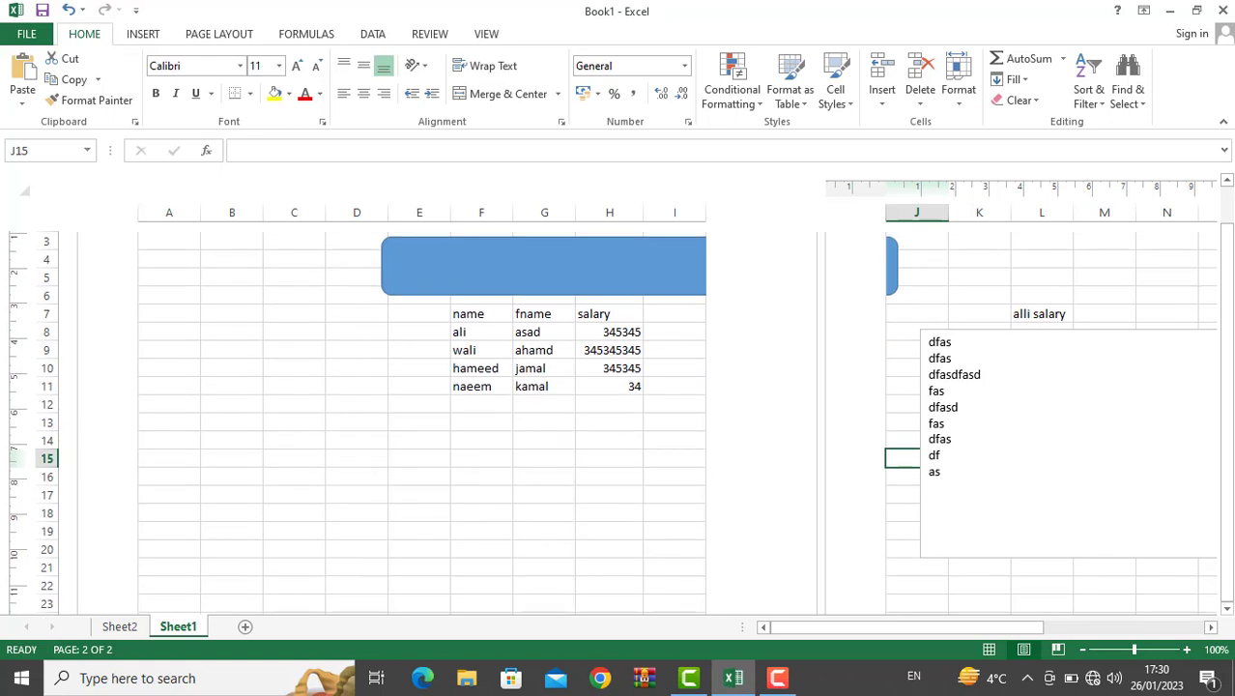
Step: Enter 'by ali' in the centre footer section at the bottom of page 1
{"action": "left_click", "coordinate": [689, 340]}
{"action": "key", "text": "Down"}
{"action": "key", "text": "Down"}
{"action": "key", "text": "Down"}
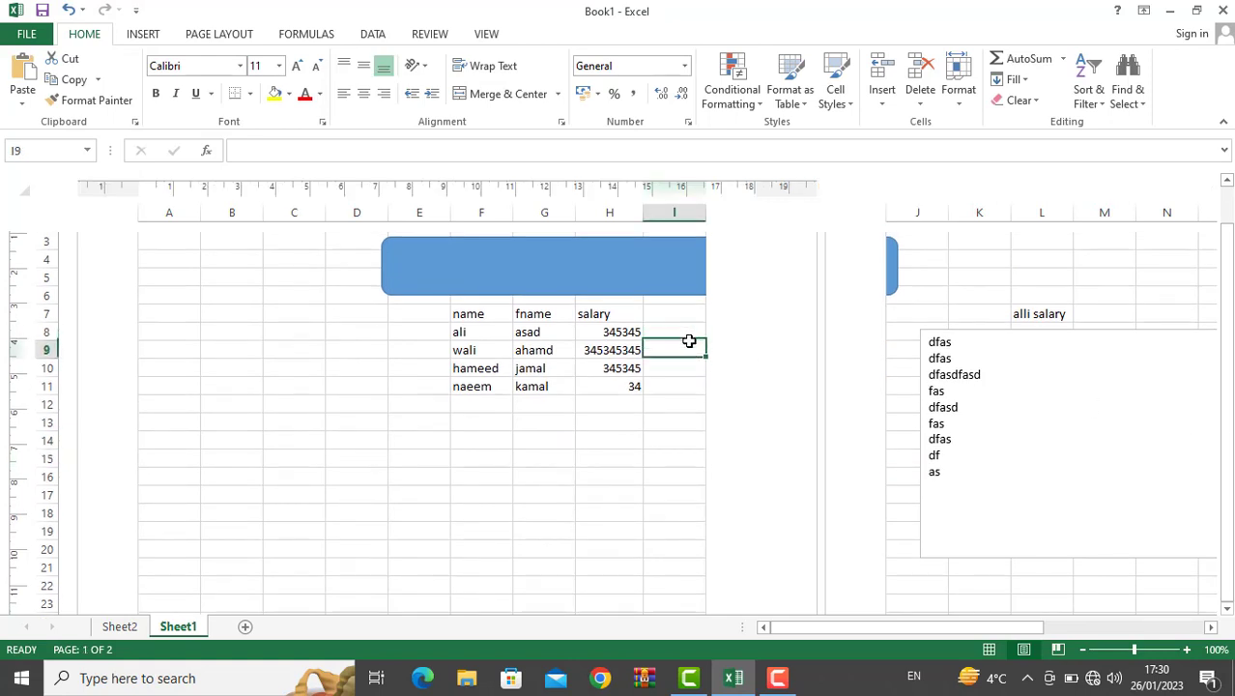
{"action": "key", "text": "Down"}
{"action": "key", "text": "Down"}
{"action": "key", "text": "Down"}
{"action": "key", "text": "Down"}
{"action": "key", "text": "Down"}
{"action": "key", "text": "Down"}
{"action": "key", "text": "Down"}
{"action": "key", "text": "Down"}
{"action": "key", "text": "Down"}
{"action": "key", "text": "Down"}
{"action": "key", "text": "Down"}
{"action": "key", "text": "Down"}
{"action": "key", "text": "Down"}
{"action": "key", "text": "Down"}
{"action": "key", "text": "Down"}
{"action": "key", "text": "Down"}
{"action": "key", "text": "Down"}
{"action": "key", "text": "Down"}
{"action": "key", "text": "Down"}
{"action": "key", "text": "Down"}
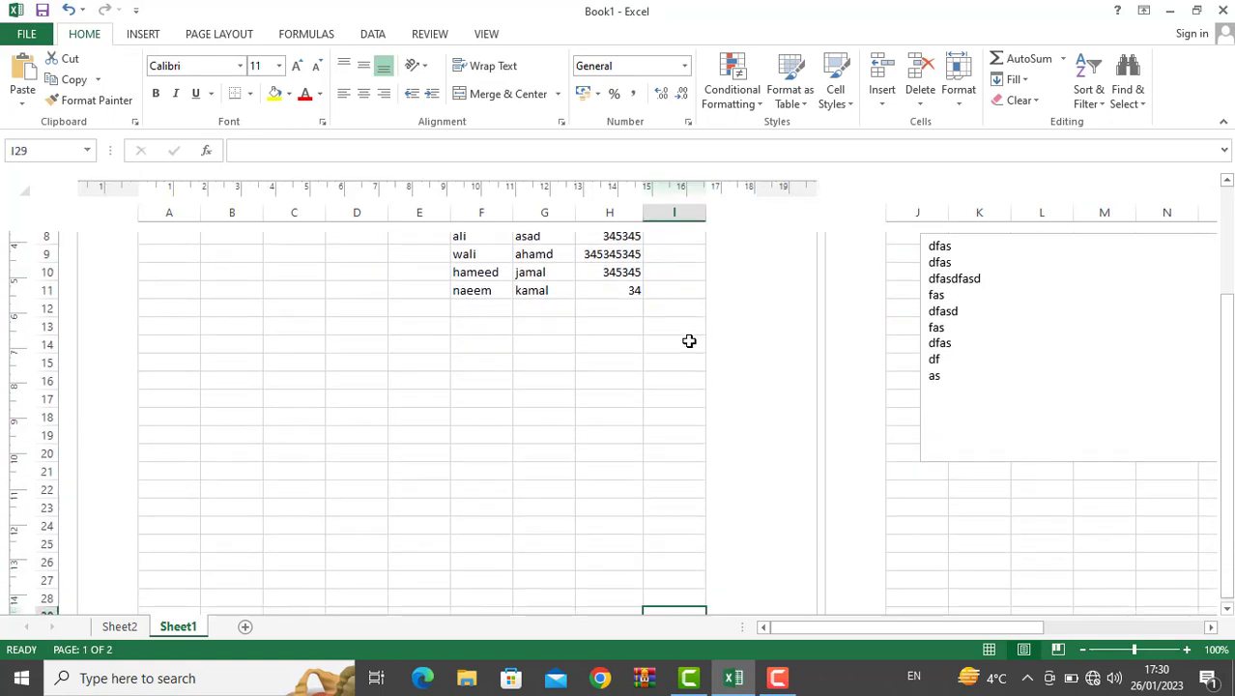
{"action": "key", "text": "Down"}
{"action": "key", "text": "Down"}
{"action": "key", "text": "Down"}
{"action": "key", "text": "Down"}
{"action": "key", "text": "Down"}
{"action": "key", "text": "Down"}
{"action": "key", "text": "Down"}
{"action": "key", "text": "Down"}
{"action": "key", "text": "Down"}
{"action": "key", "text": "Down"}
{"action": "key", "text": "Down"}
{"action": "key", "text": "Down"}
{"action": "key", "text": "Down"}
{"action": "key", "text": "Down"}
{"action": "key", "text": "Down"}
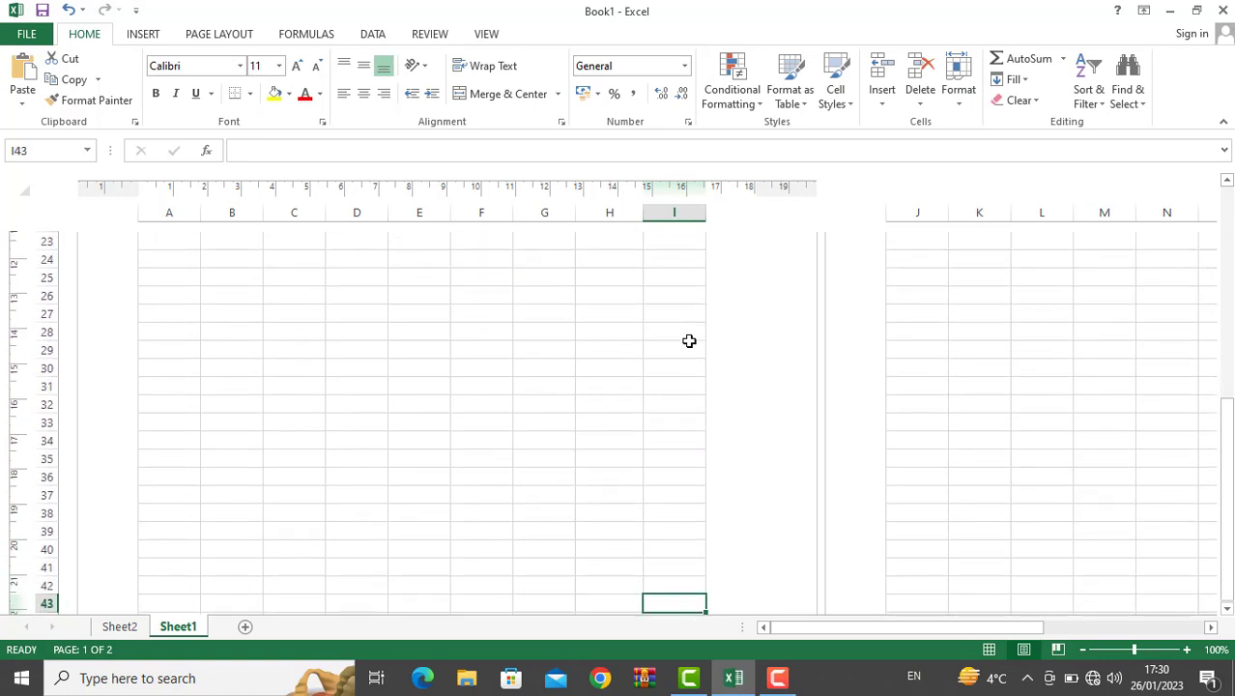
{"action": "key", "text": "Down"}
{"action": "key", "text": "Down"}
{"action": "key", "text": "Down"}
{"action": "key", "text": "Down"}
{"action": "key", "text": "Down"}
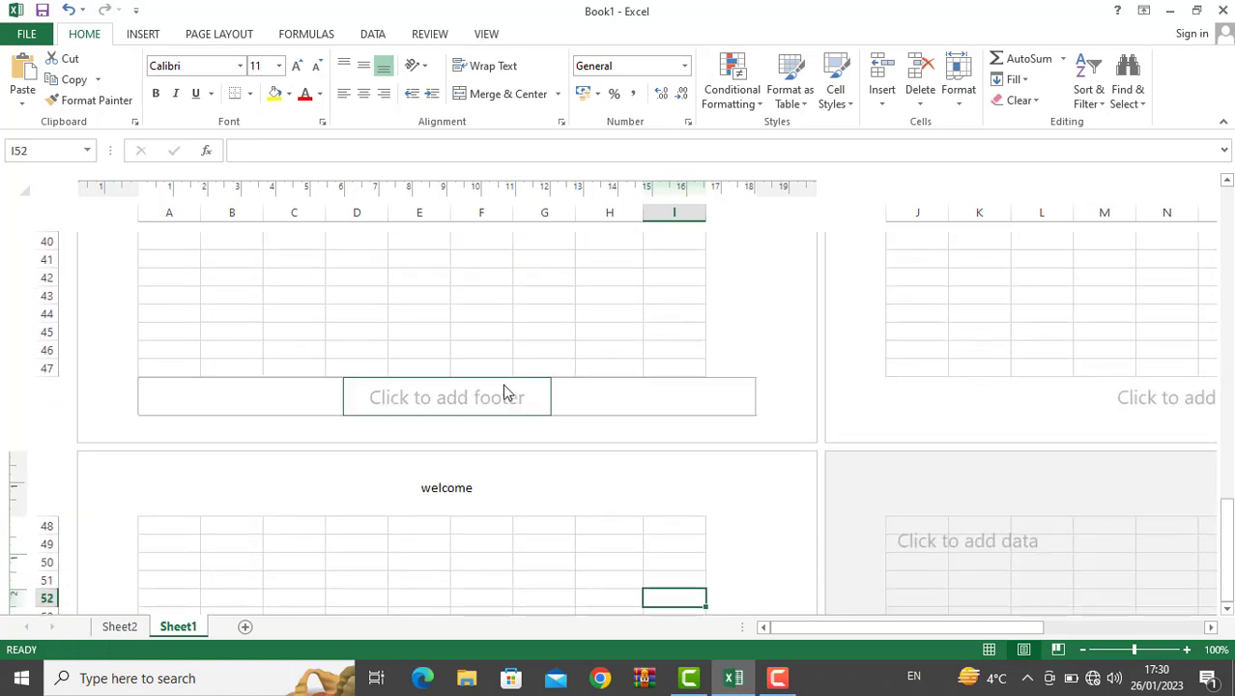
{"action": "left_click", "coordinate": [504, 385]}
{"action": "type", "text": "ali"}
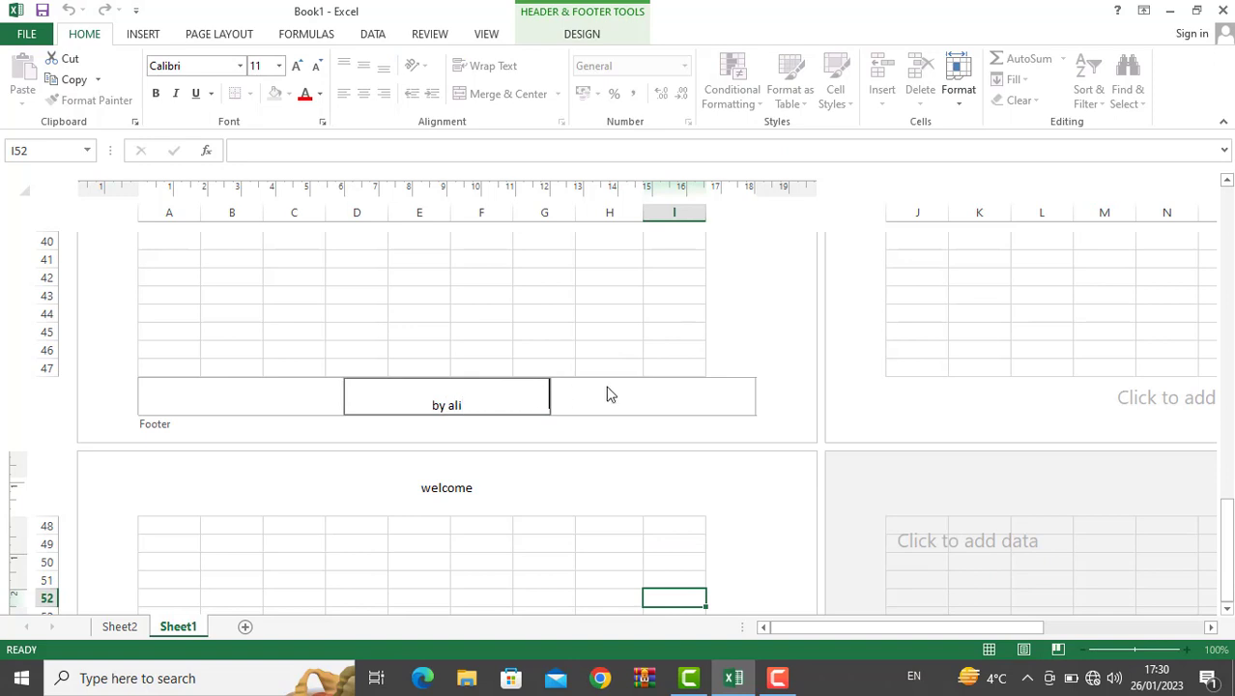
{"action": "left_click", "coordinate": [522, 279]}
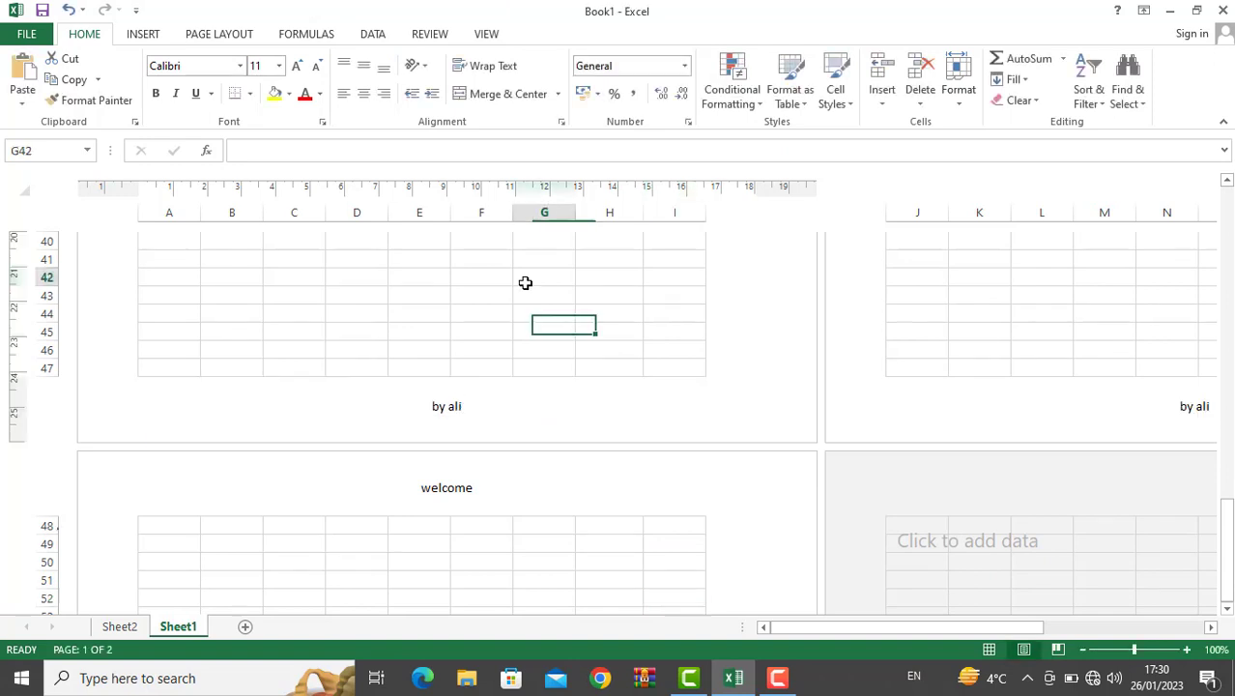
{"action": "left_click_drag", "start_coordinate": [1225, 522], "coordinate": [1226, 241]}
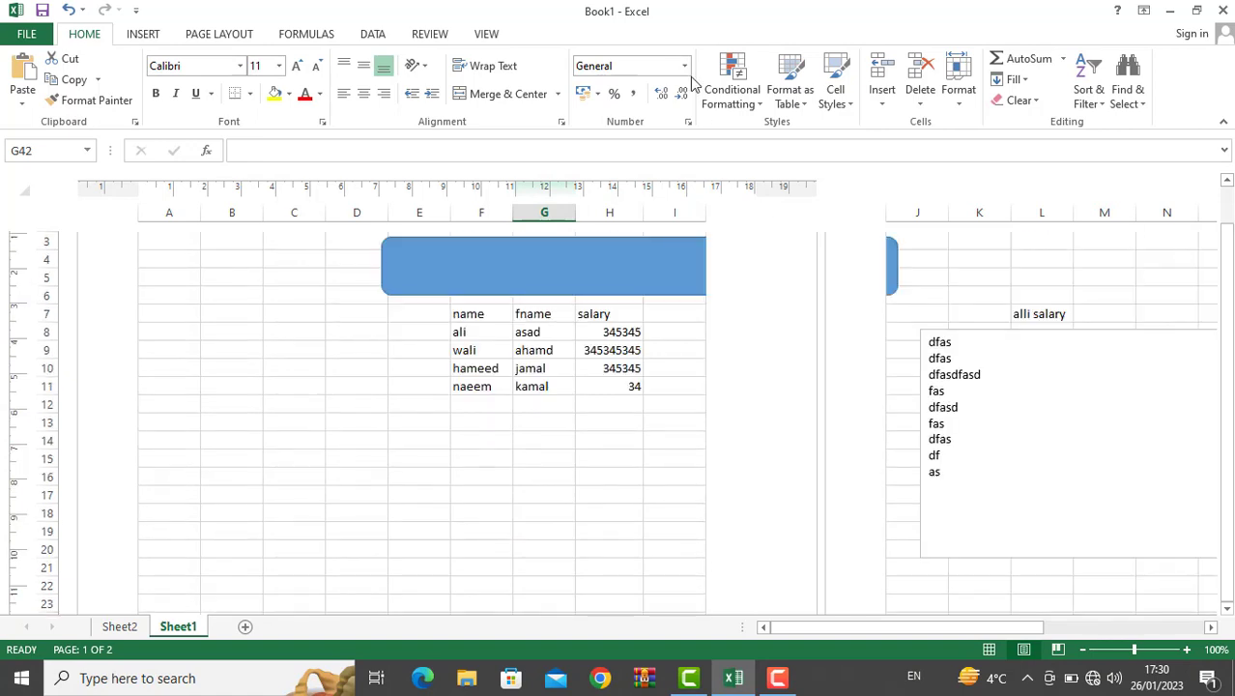
{"action": "left_click", "coordinate": [143, 33]}
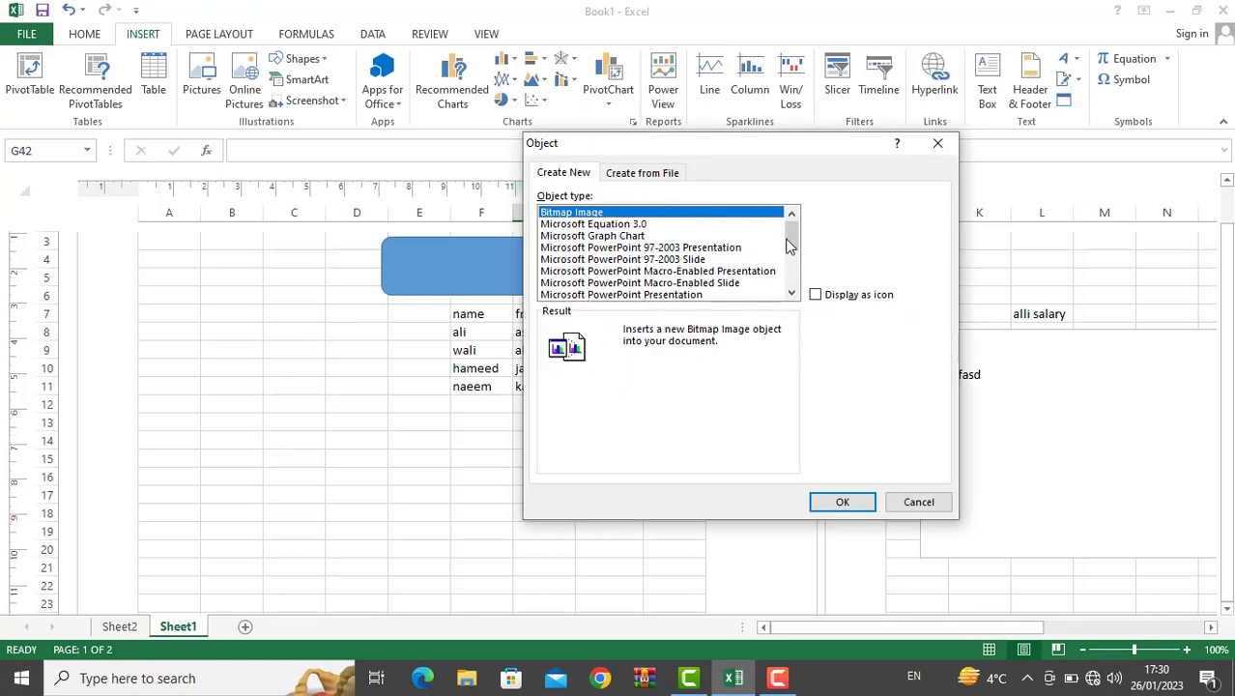
{"action": "mouse_move", "coordinate": [789, 240]}
{"action": "left_mouse_down"}
{"action": "mouse_move", "coordinate": [792, 278]}
{"action": "mouse_move", "coordinate": [795, 225]}
{"action": "left_mouse_up"}
{"action": "left_click", "coordinate": [665, 259]}
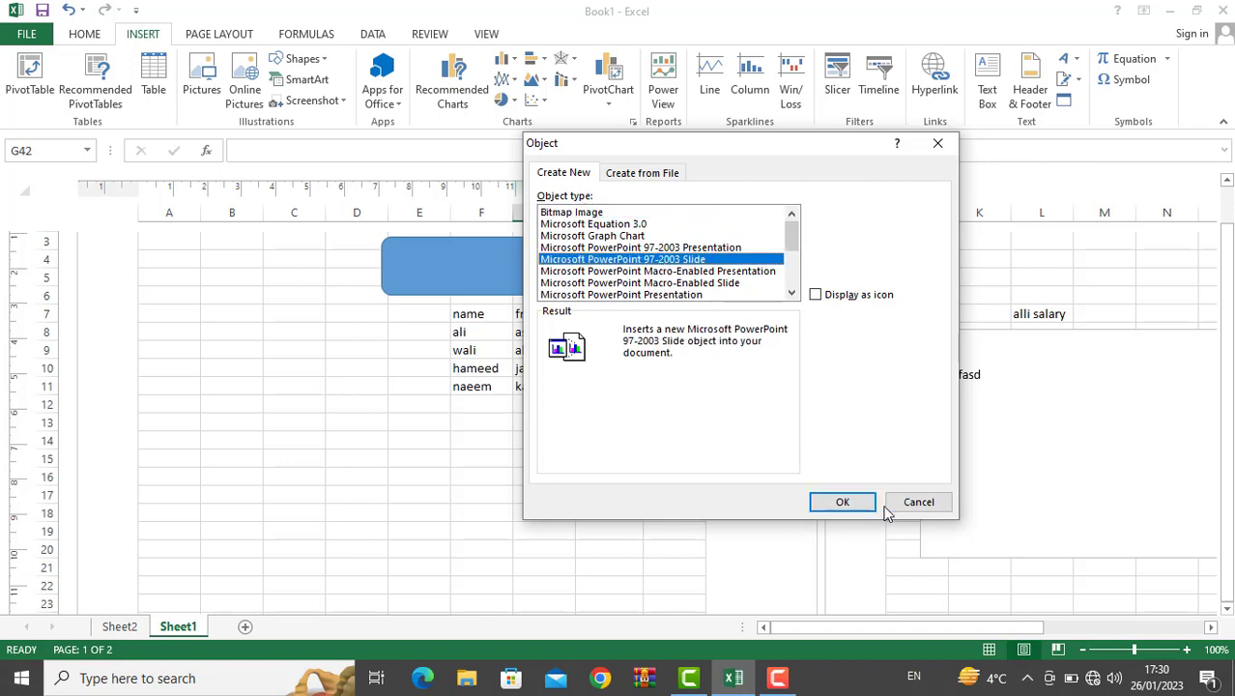
{"action": "left_click", "coordinate": [915, 507]}
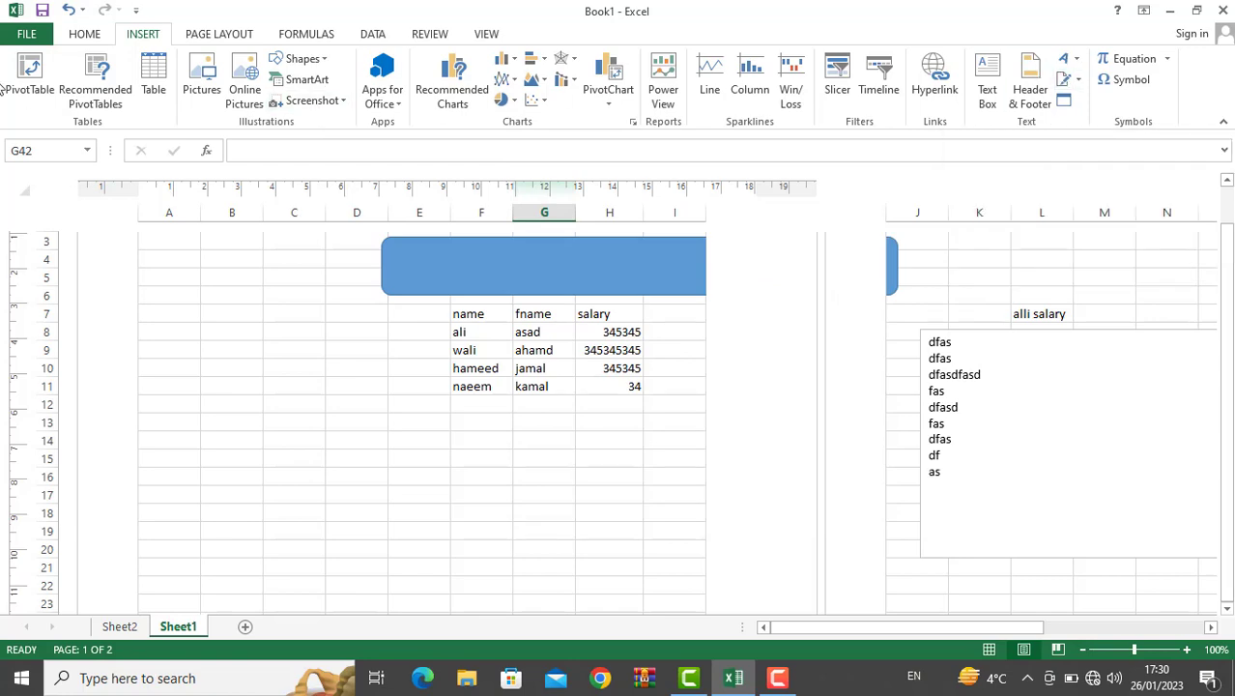
Step: Glance at Book1's Protect Workbook options, then create a new blank workbook with Ctrl+N
{"action": "left_click", "coordinate": [27, 37]}
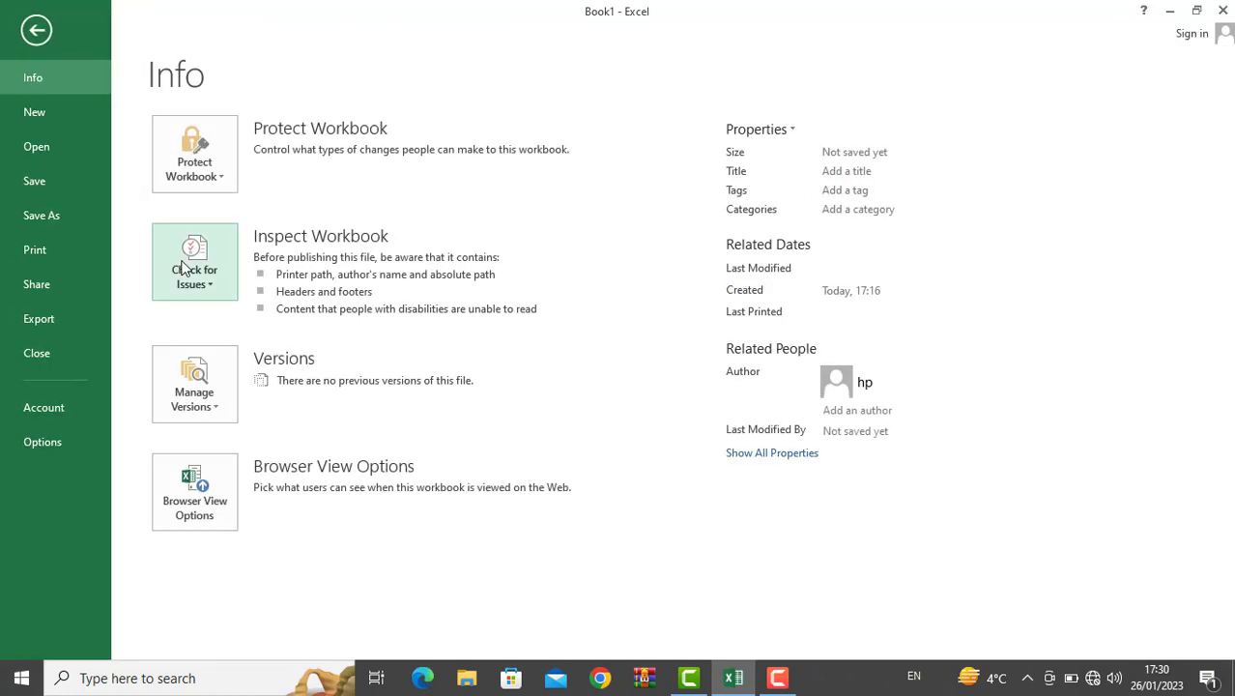
{"action": "left_click", "coordinate": [200, 179]}
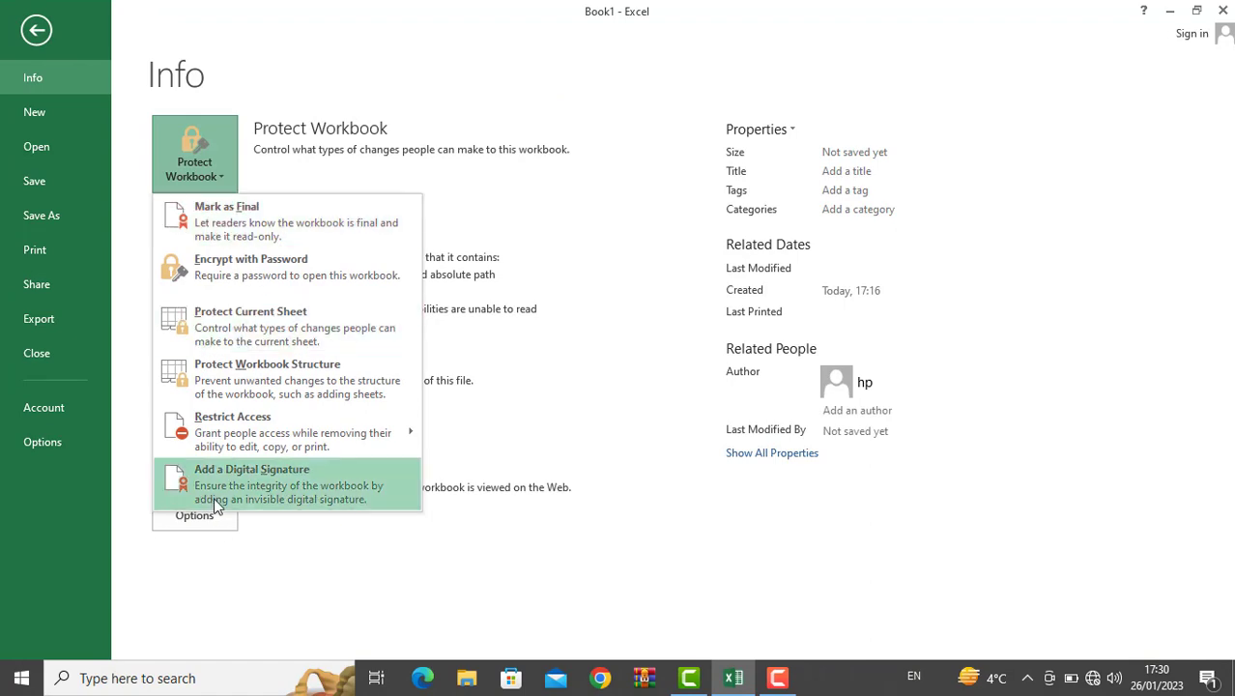
{"action": "key", "text": "Escape"}
{"action": "key", "text": "Escape"}
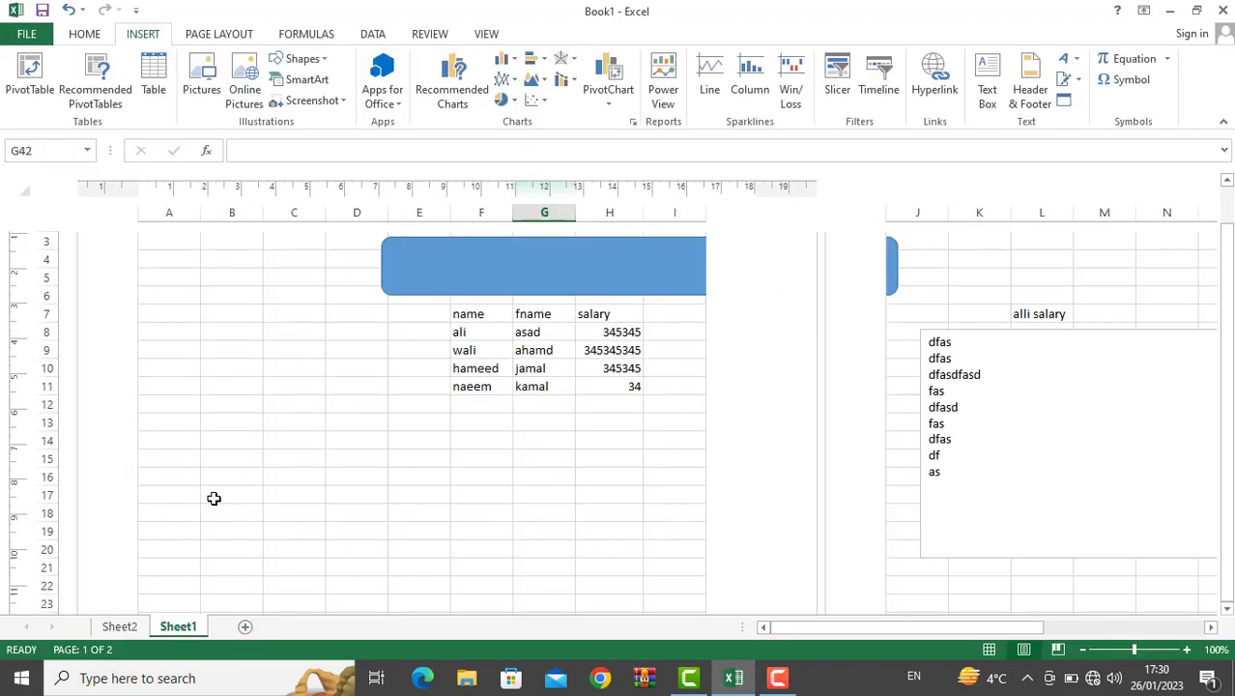
{"action": "left_click", "coordinate": [390, 437]}
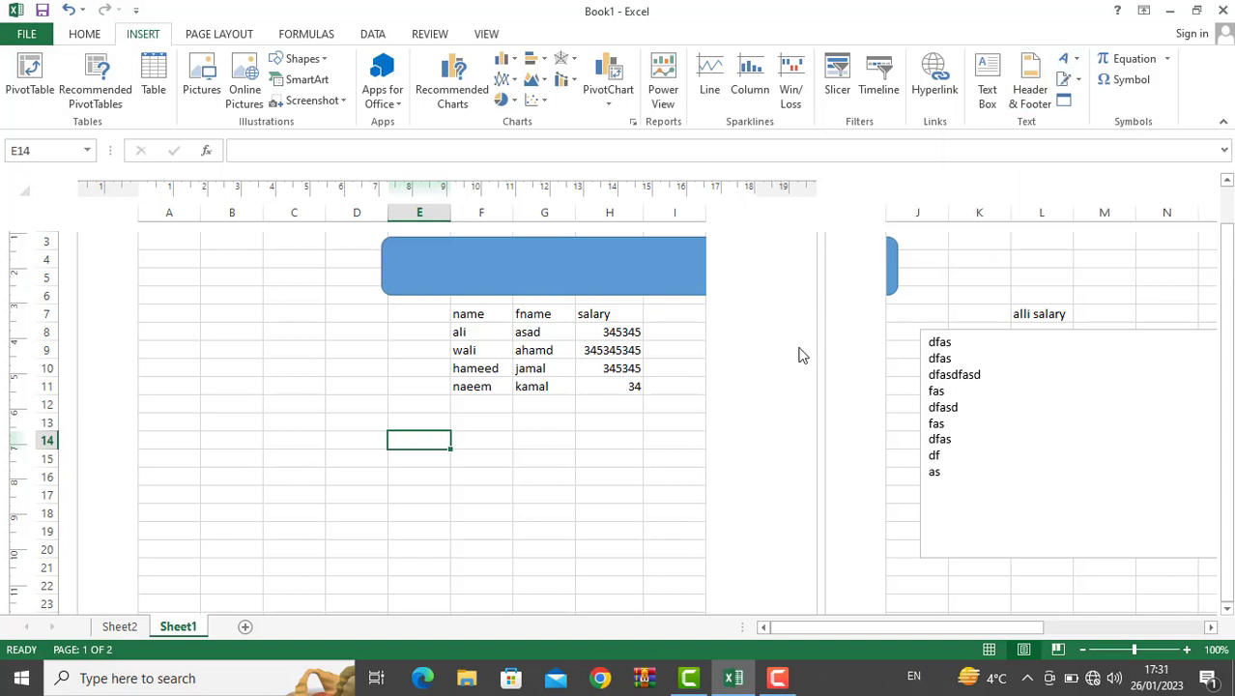
{"action": "key", "text": "ctrl+n"}
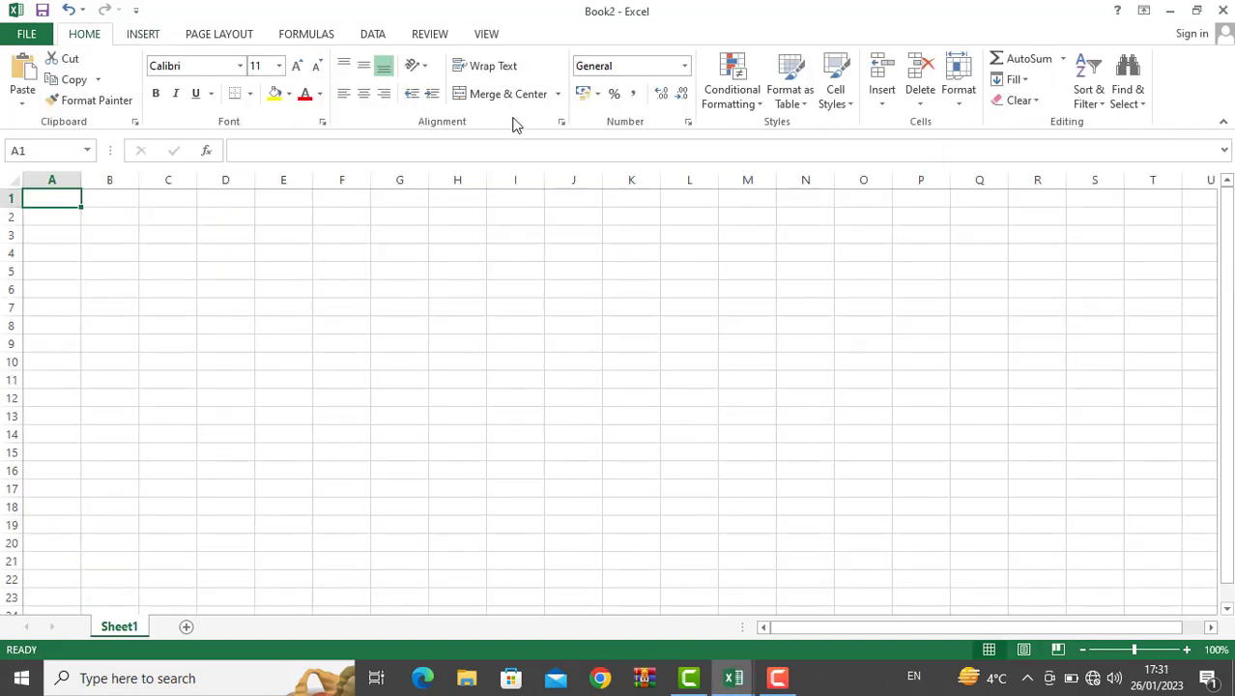
Step: Insert a WordArt object using a style from the WordArt gallery
{"action": "left_click", "coordinate": [142, 34]}
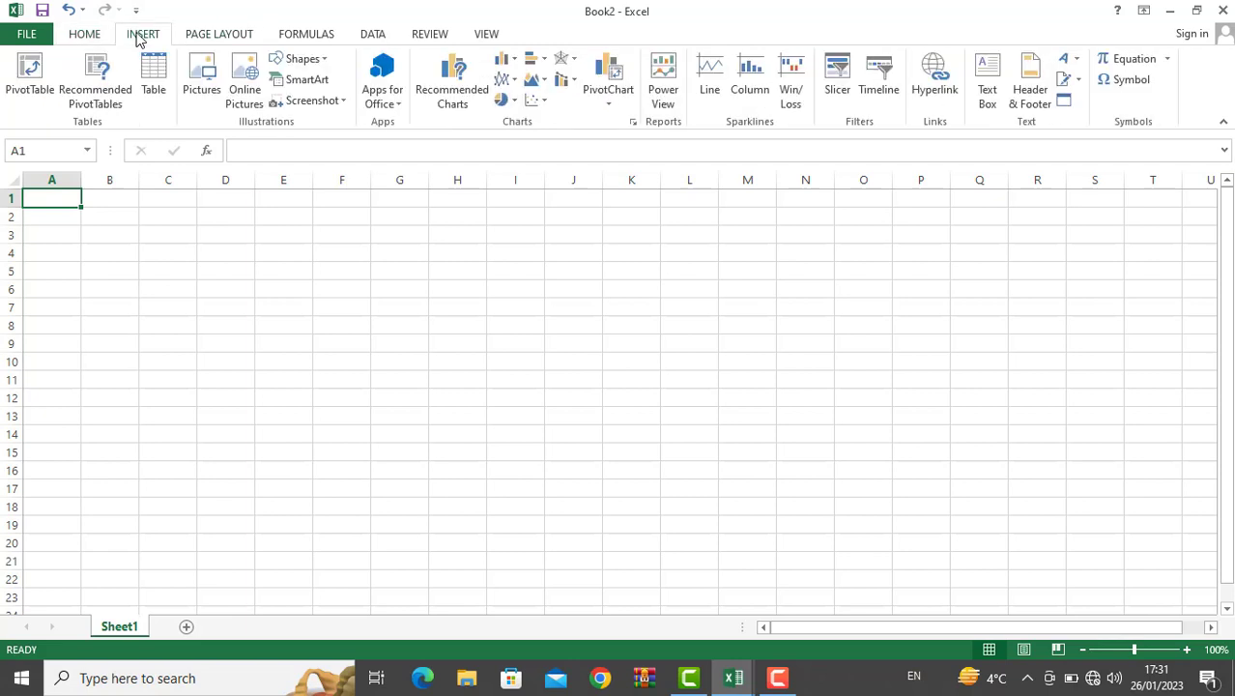
{"action": "left_click", "coordinate": [1073, 60]}
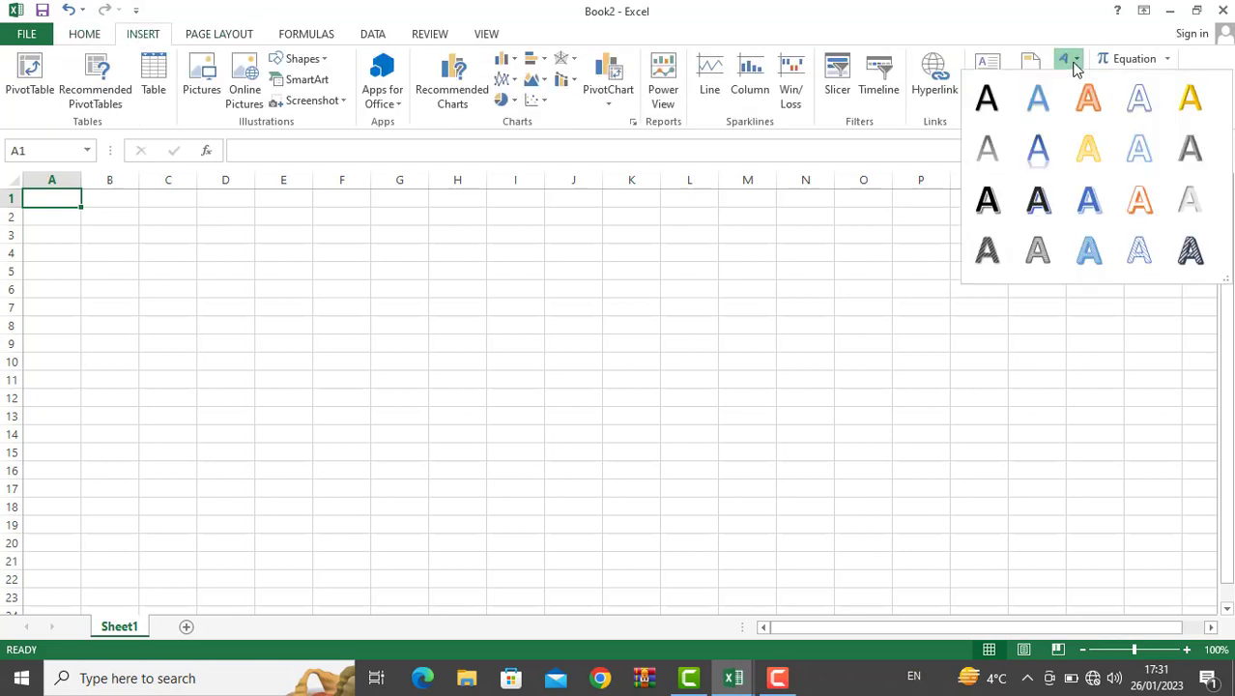
{"action": "left_click", "coordinate": [986, 204]}
{"action": "left_click", "coordinate": [981, 200]}
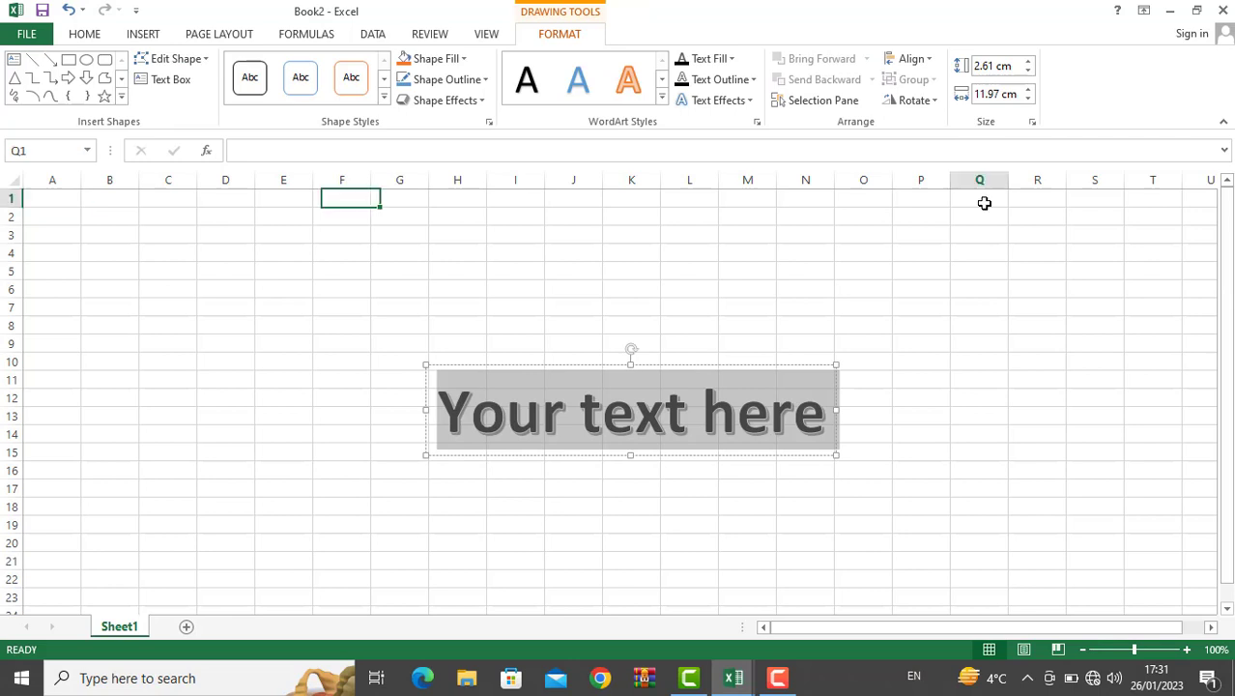
{"action": "type", "text": "welco"}
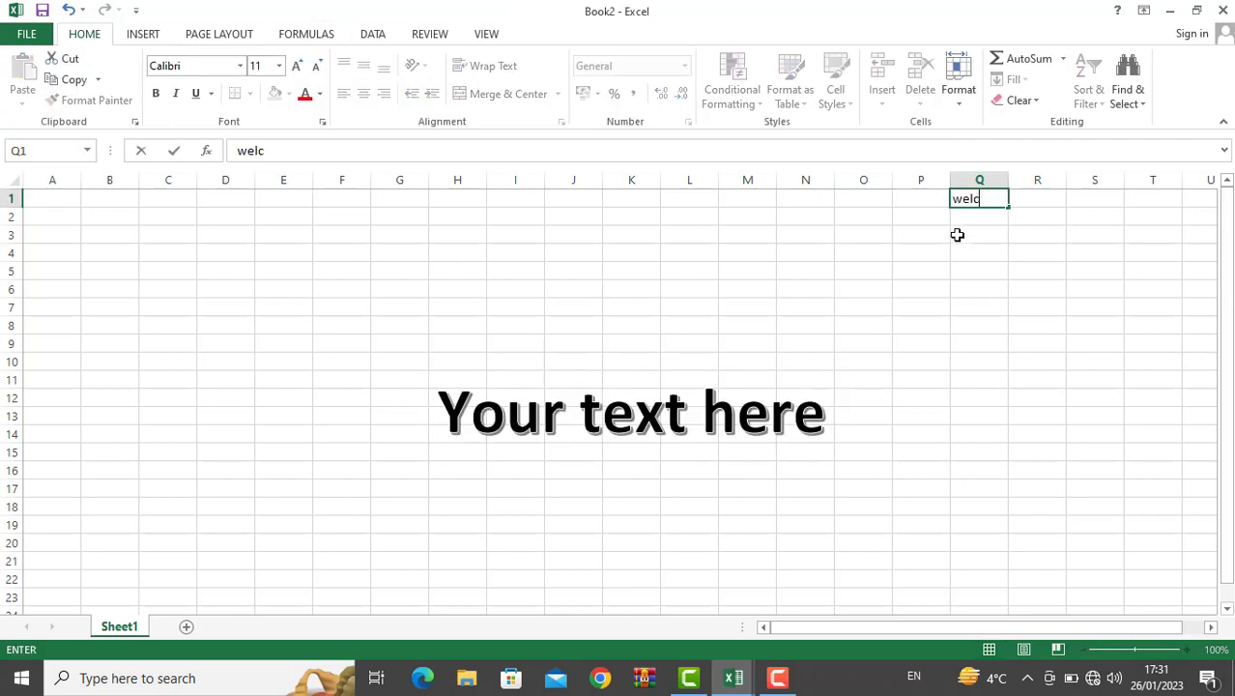
{"action": "key", "text": "BackSpace"}
{"action": "key", "text": "BackSpace"}
Step: Replace the WordArt placeholder text with 'lamar collage'
{"action": "left_click", "coordinate": [692, 411]}
{"action": "double_click", "coordinate": [692, 411]}
{"action": "left_click", "coordinate": [692, 410]}
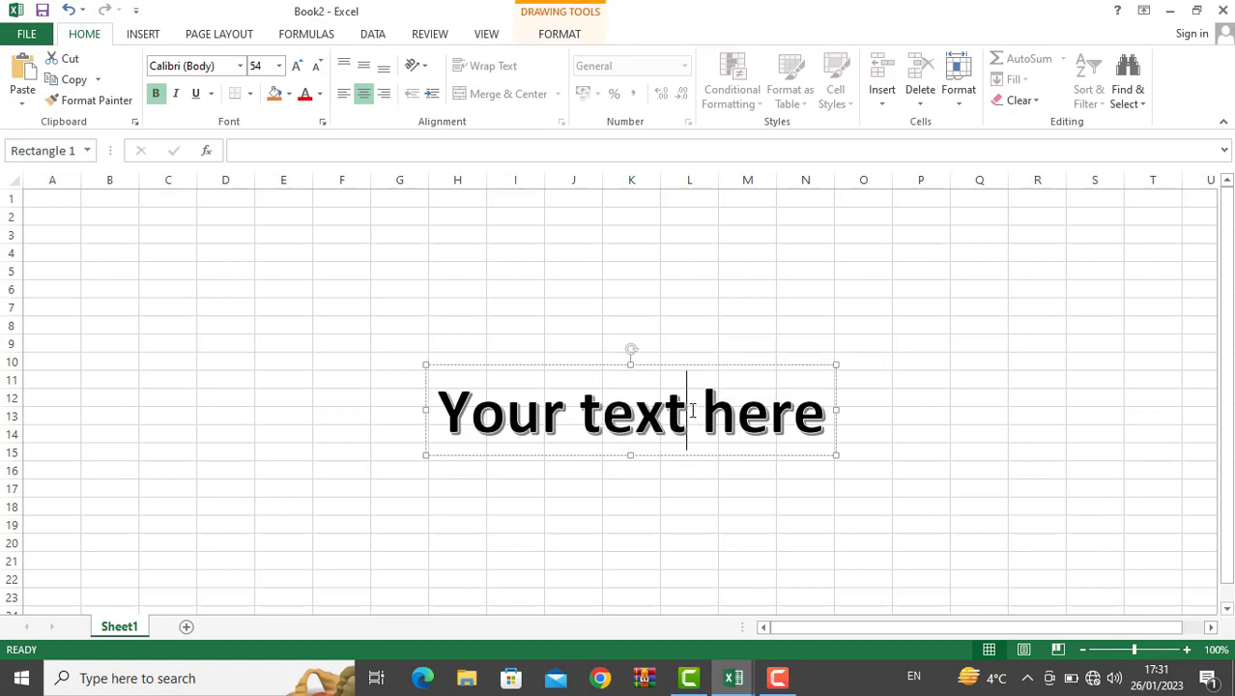
{"action": "type", "text": "a"}
{"action": "key", "text": "BackSpace"}
{"action": "key", "text": "ctrl+a"}
{"action": "key", "text": "Delete"}
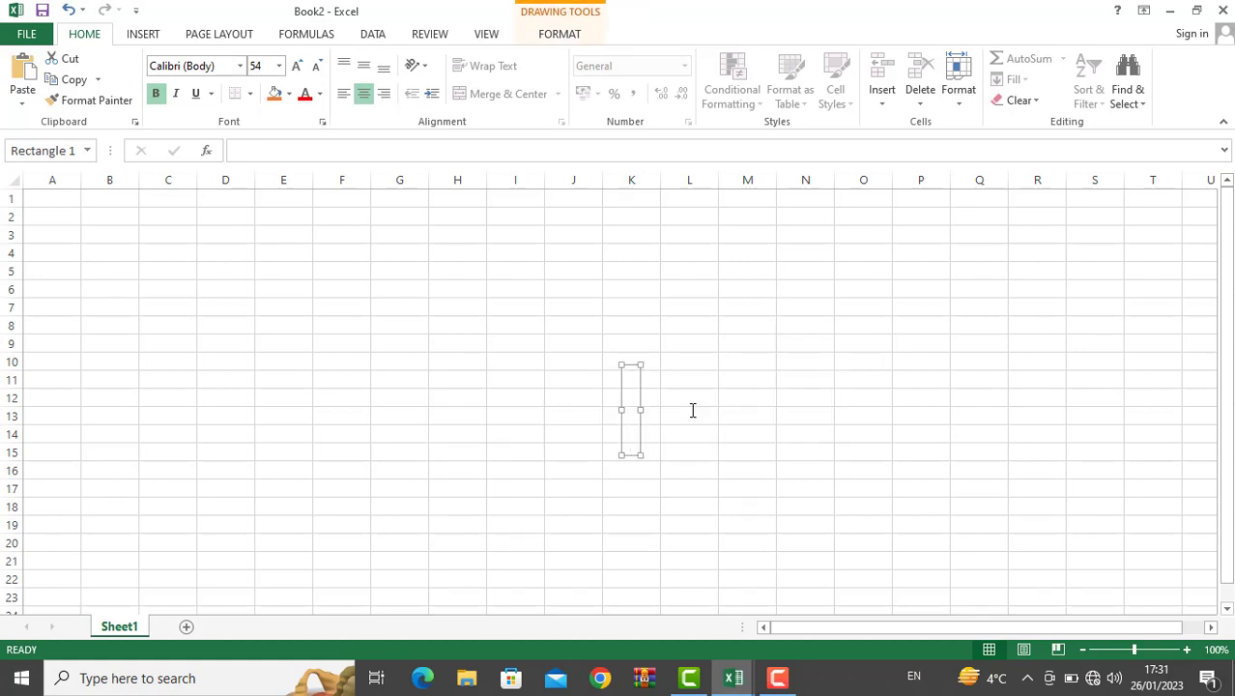
{"action": "type", "text": "lamar c"}
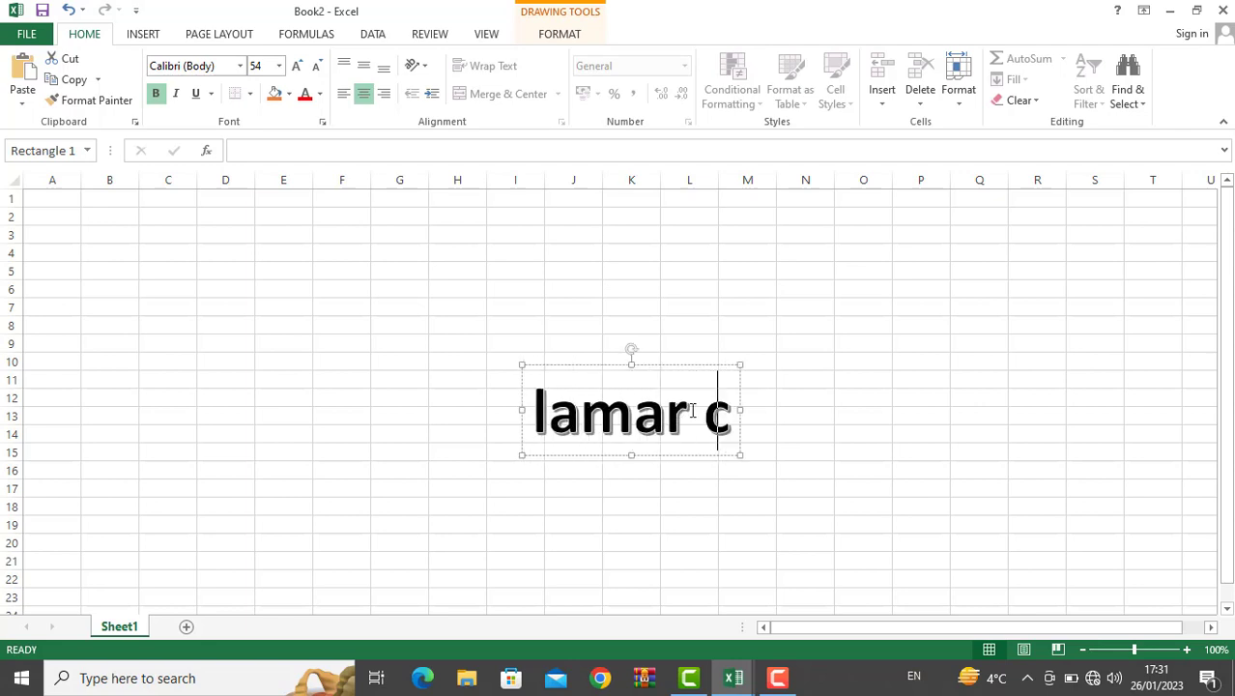
{"action": "type", "text": "ollage"}
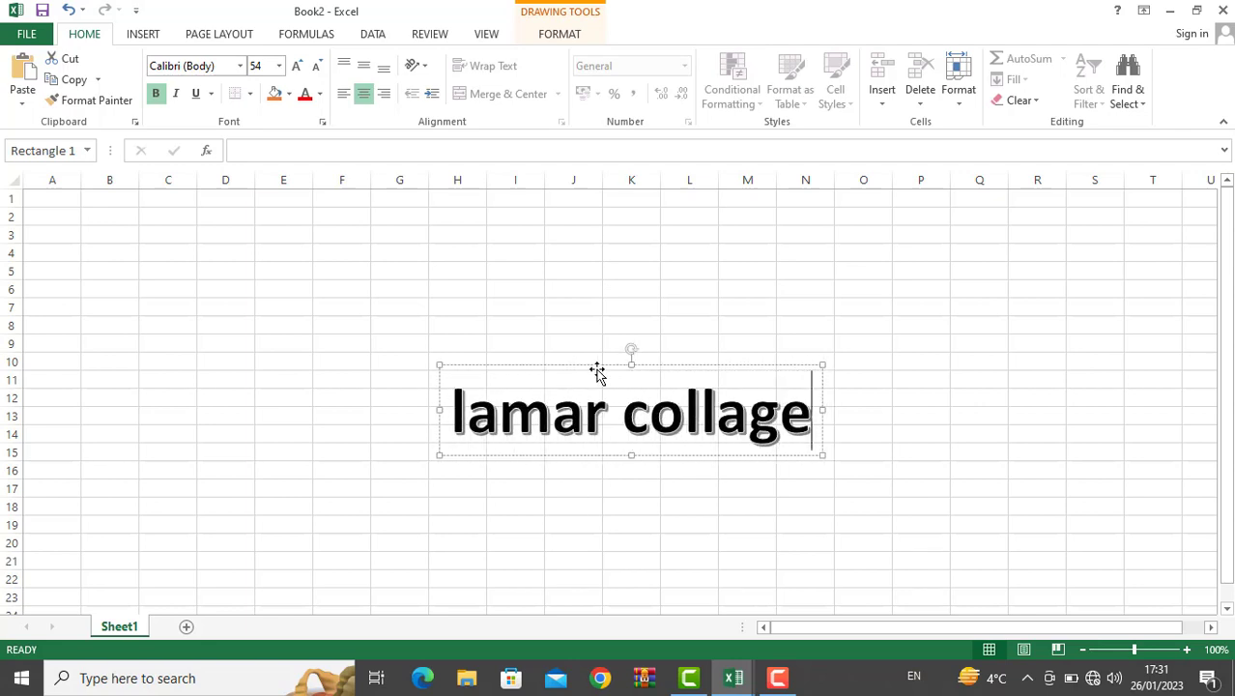
Step: Move the 'lamar collage' WordArt up to the top rows above columns G to M
{"action": "left_click_drag", "start_coordinate": [595, 368], "coordinate": [533, 197]}
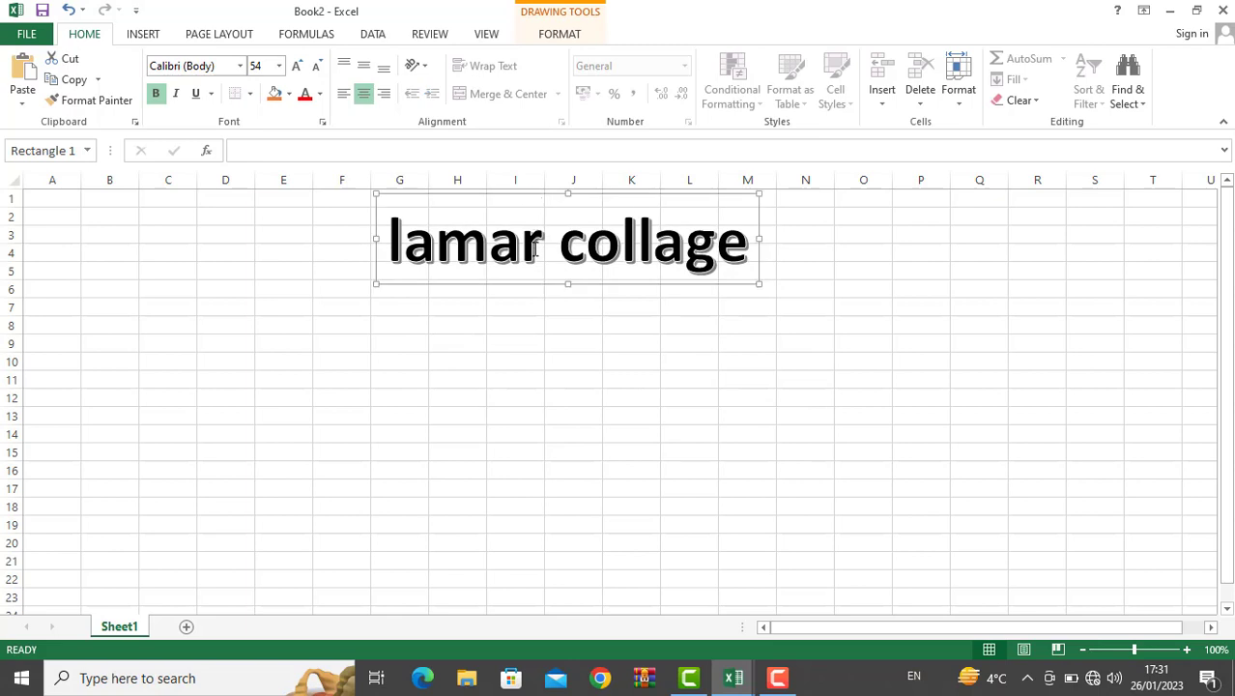
{"action": "left_click_drag", "start_coordinate": [537, 324], "coordinate": [537, 307]}
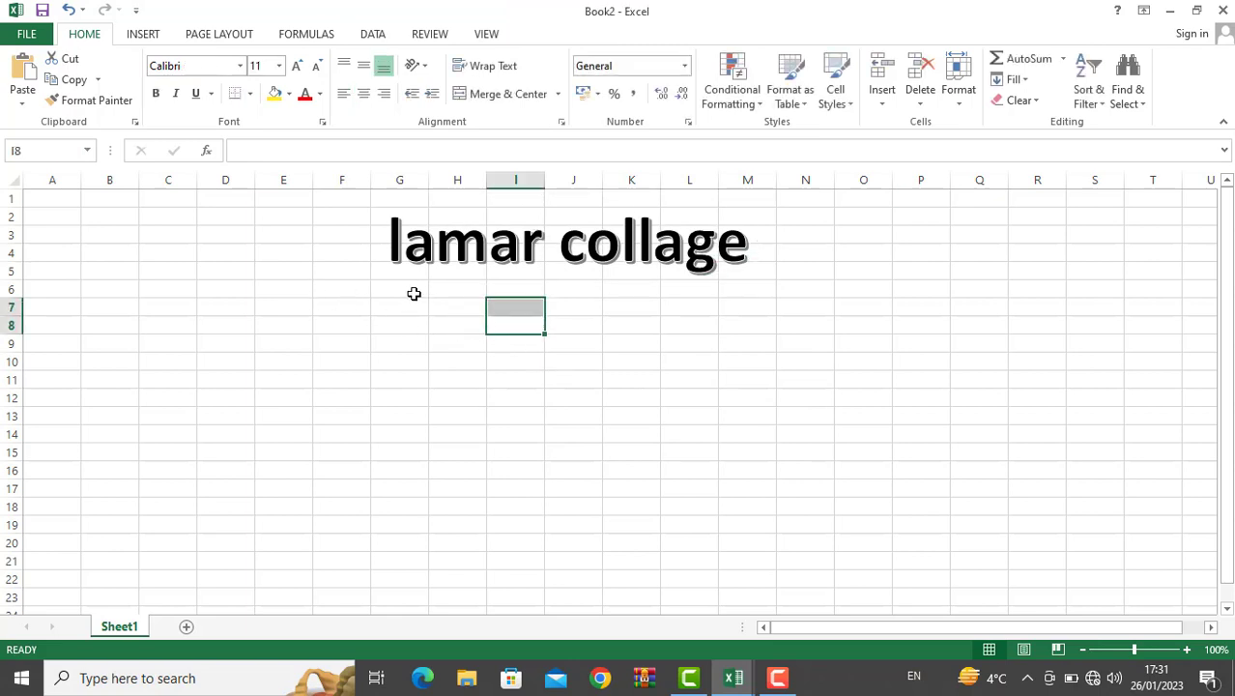
{"action": "left_click_drag", "start_coordinate": [414, 293], "coordinate": [404, 244]}
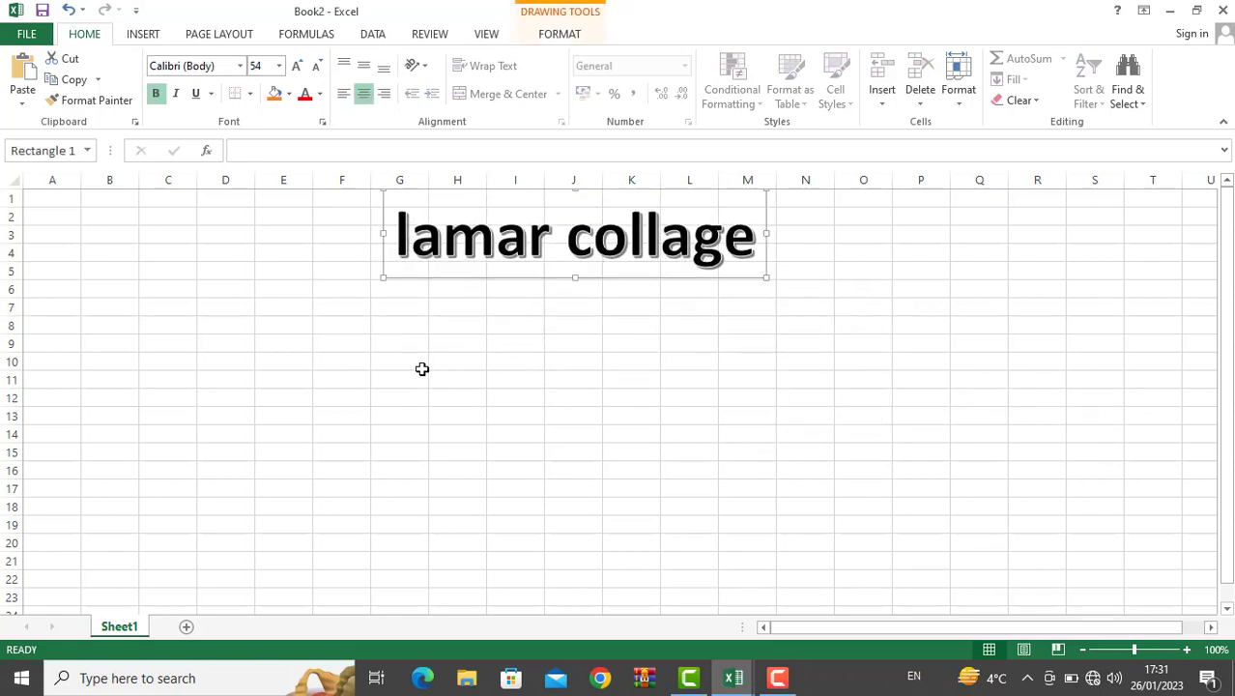
{"action": "left_click", "coordinate": [421, 367]}
{"action": "left_click_drag", "start_coordinate": [394, 301], "coordinate": [791, 599]}
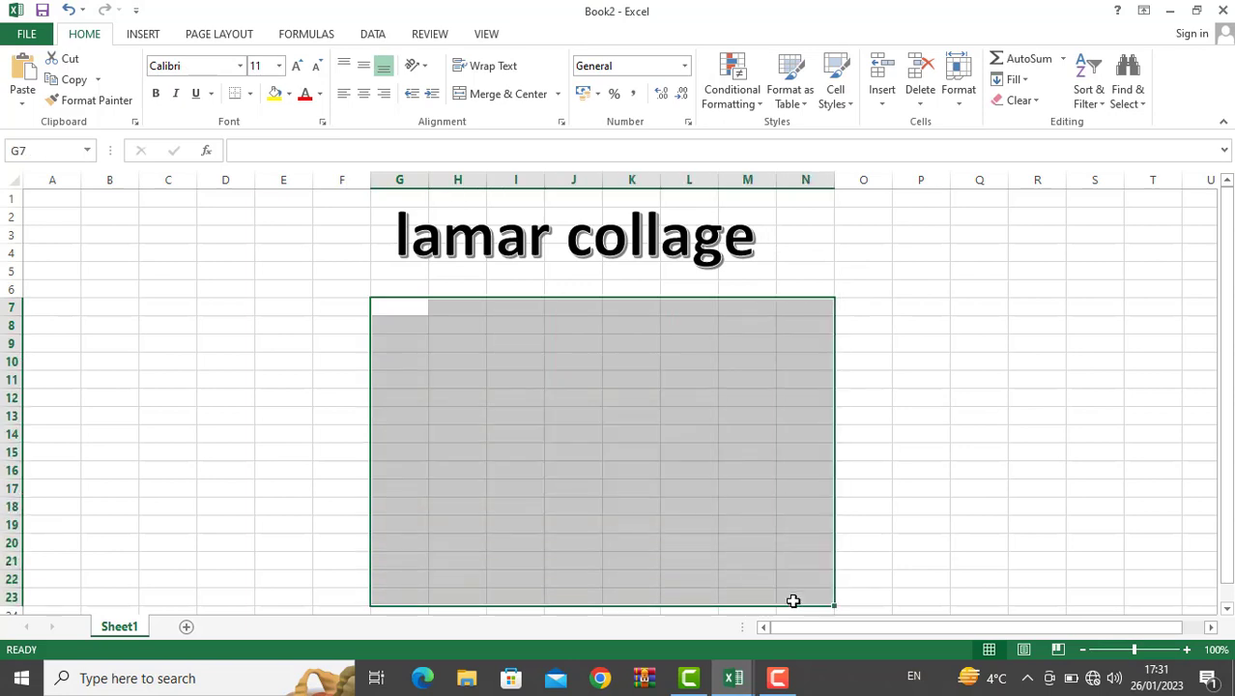
{"action": "left_click", "coordinate": [642, 470]}
{"action": "left_click", "coordinate": [592, 267]}
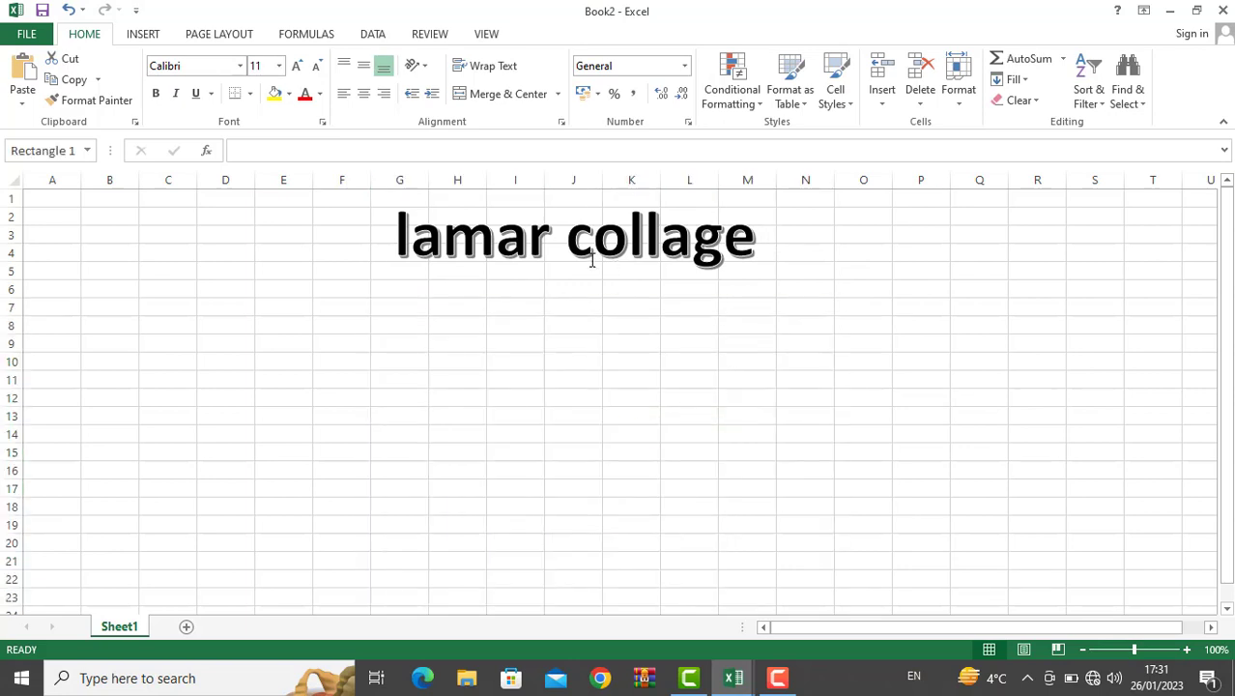
Step: Retype the WordArt heading as 'ali company recard', fixing typos, then deselect it
{"action": "type", "text": "a"}
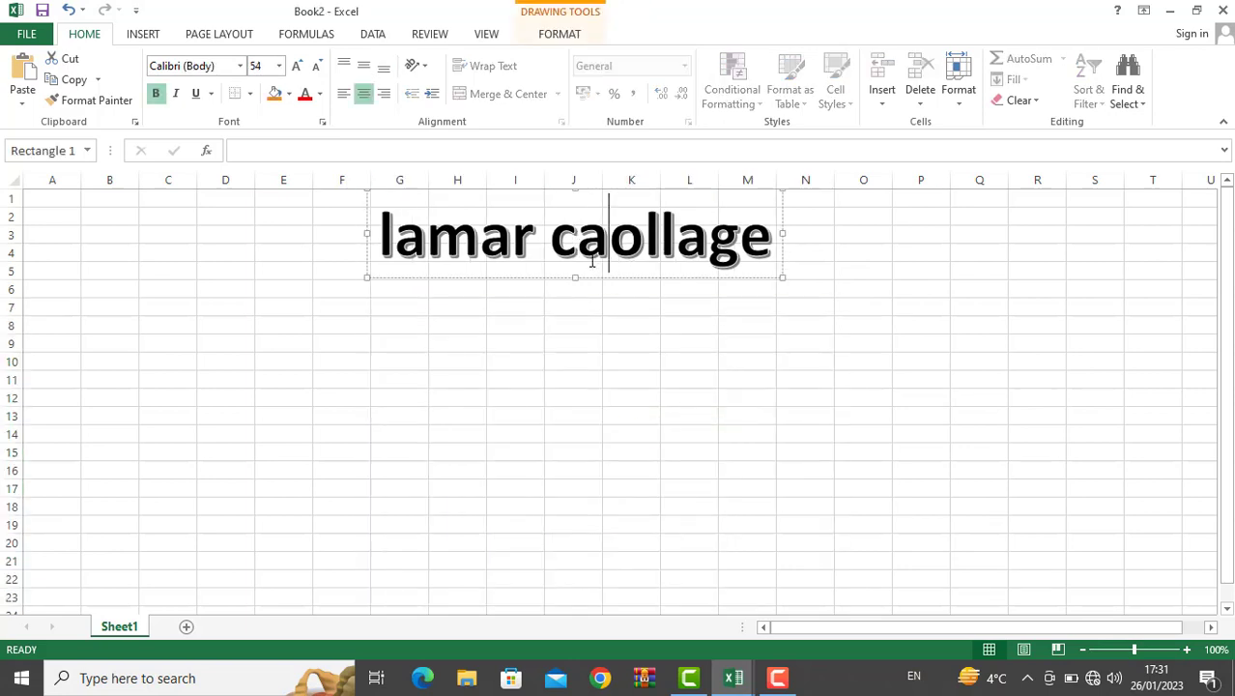
{"action": "key", "text": "ctrl+a"}
{"action": "key", "text": "BackSpace"}
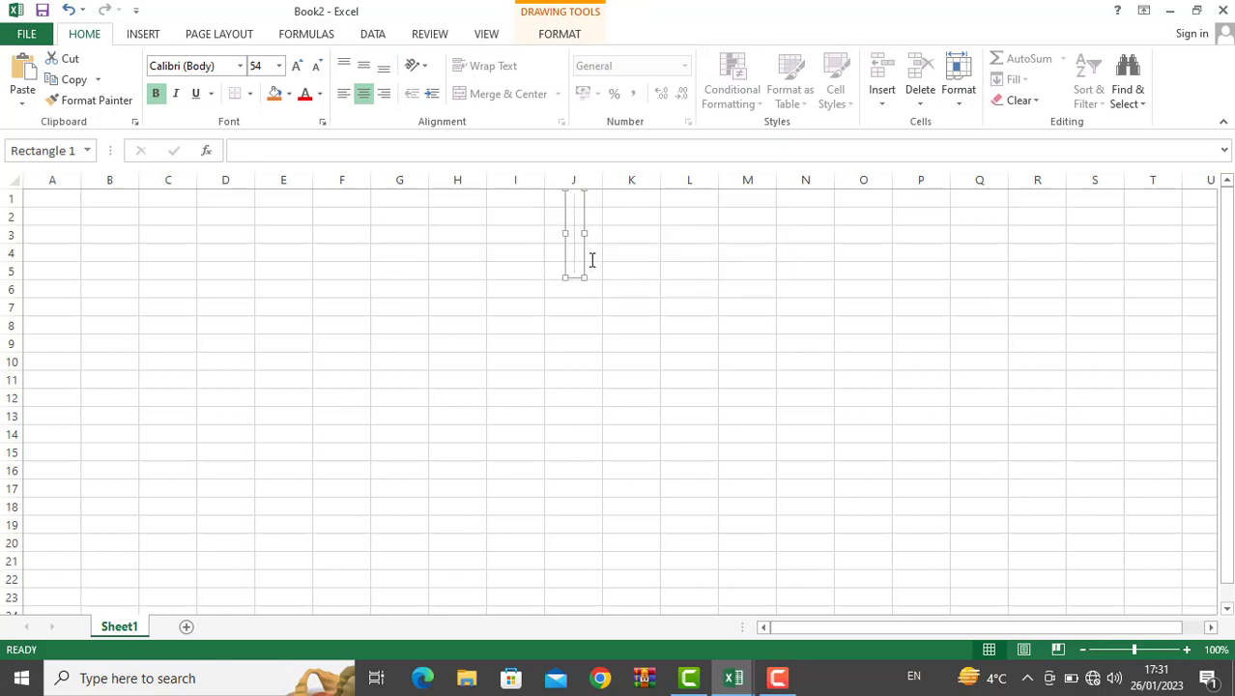
{"action": "type", "text": "a"}
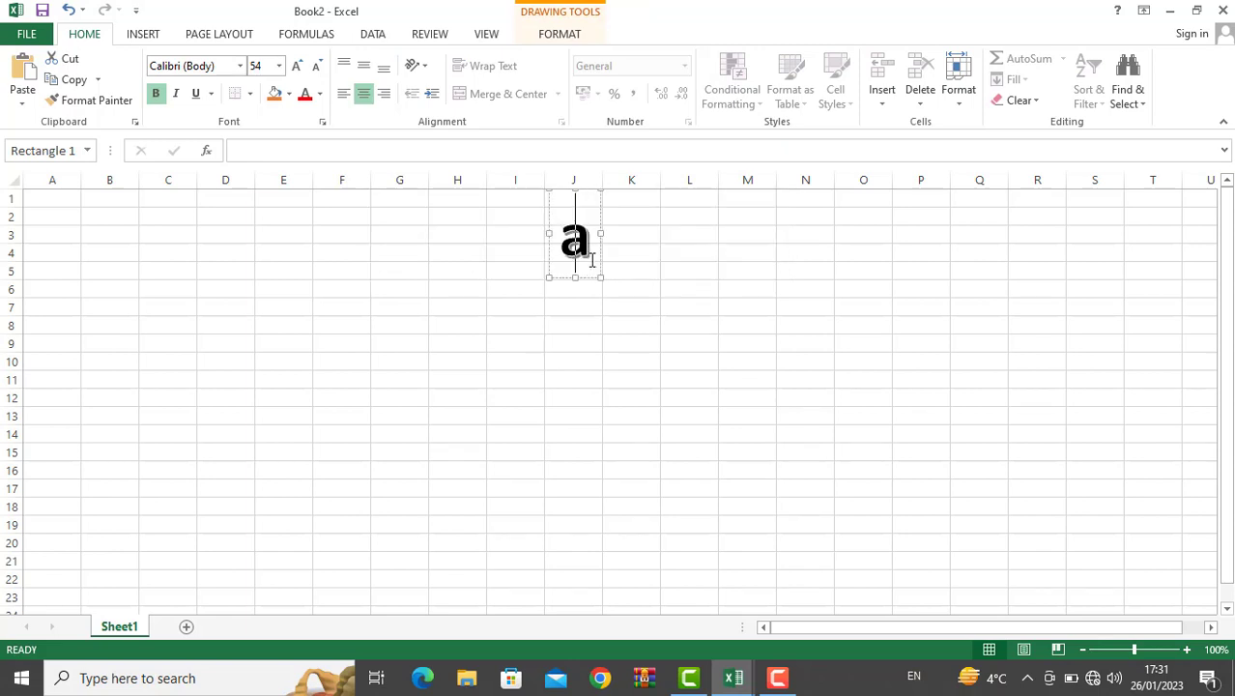
{"action": "type", "text": "li capman"}
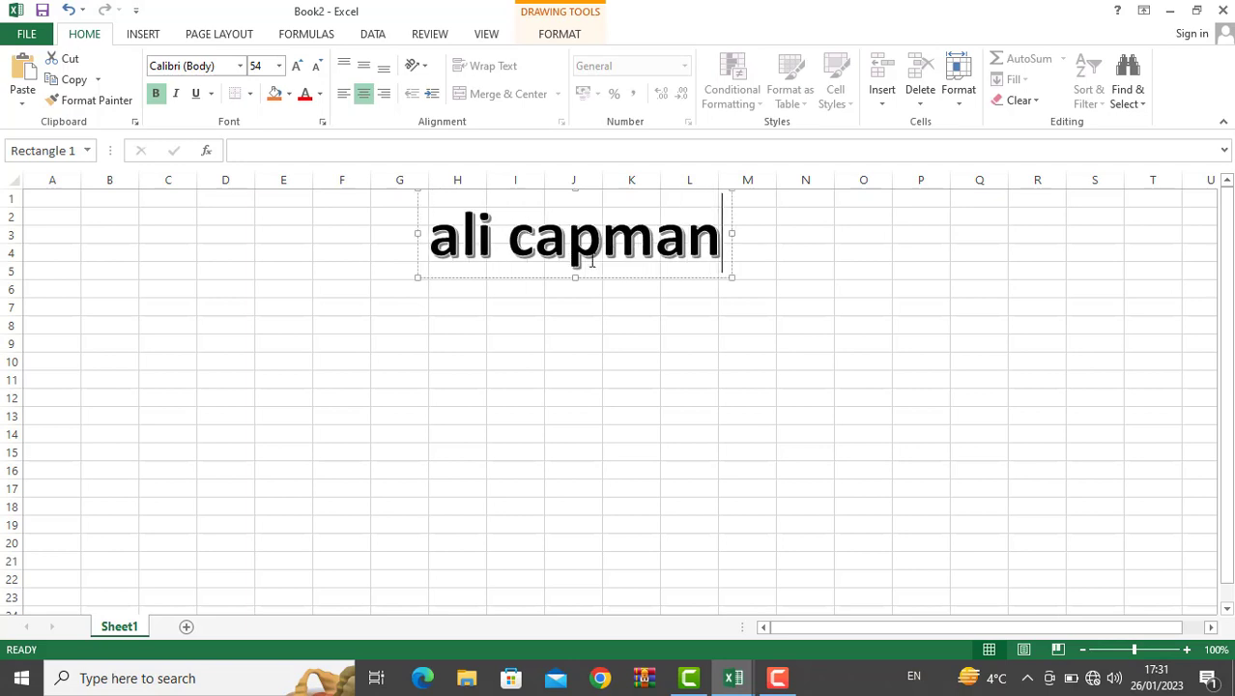
{"action": "key", "text": "BackSpace"}
{"action": "key", "text": "BackSpace"}
{"action": "key", "text": "BackSpace"}
{"action": "key", "text": "BackSpace"}
{"action": "key", "text": "BackSpace"}
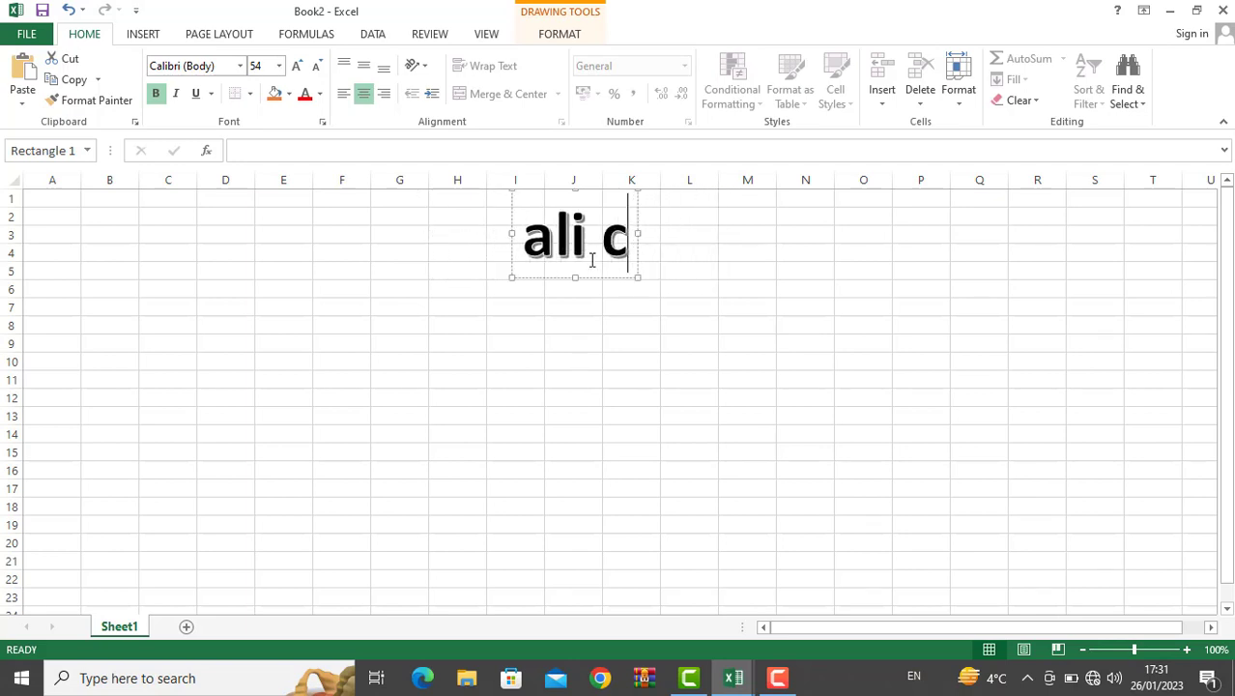
{"action": "type", "text": "ompa"}
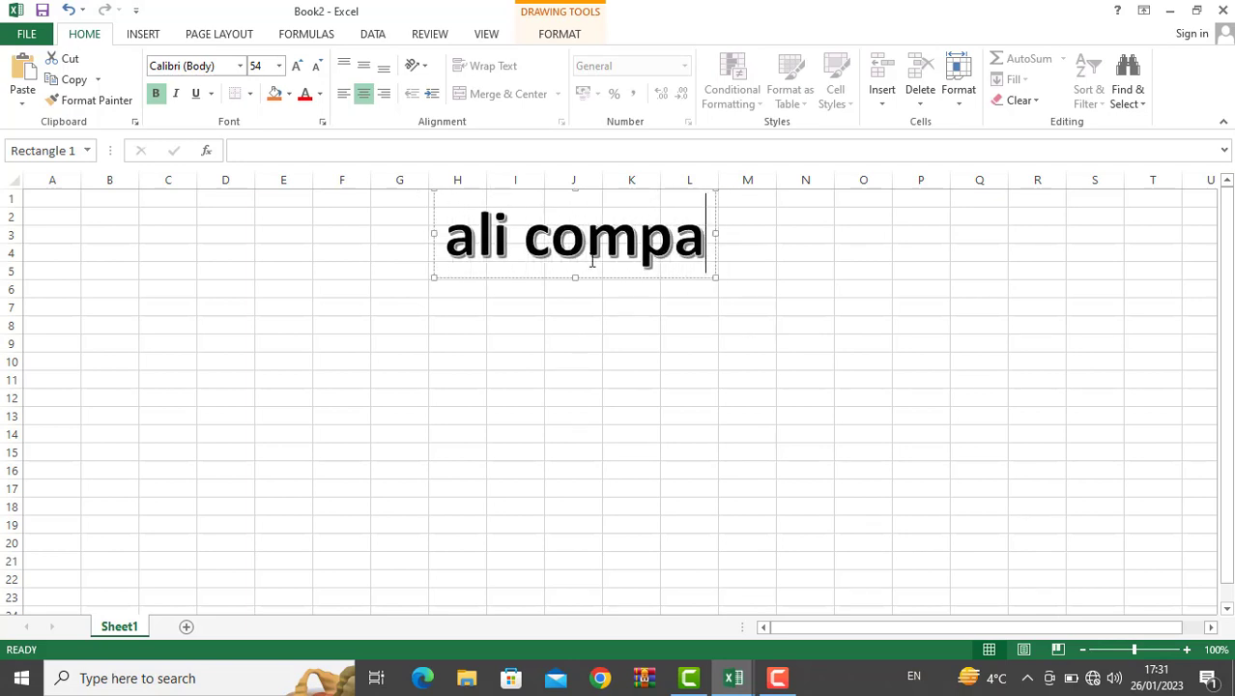
{"action": "type", "text": "ny reacr"}
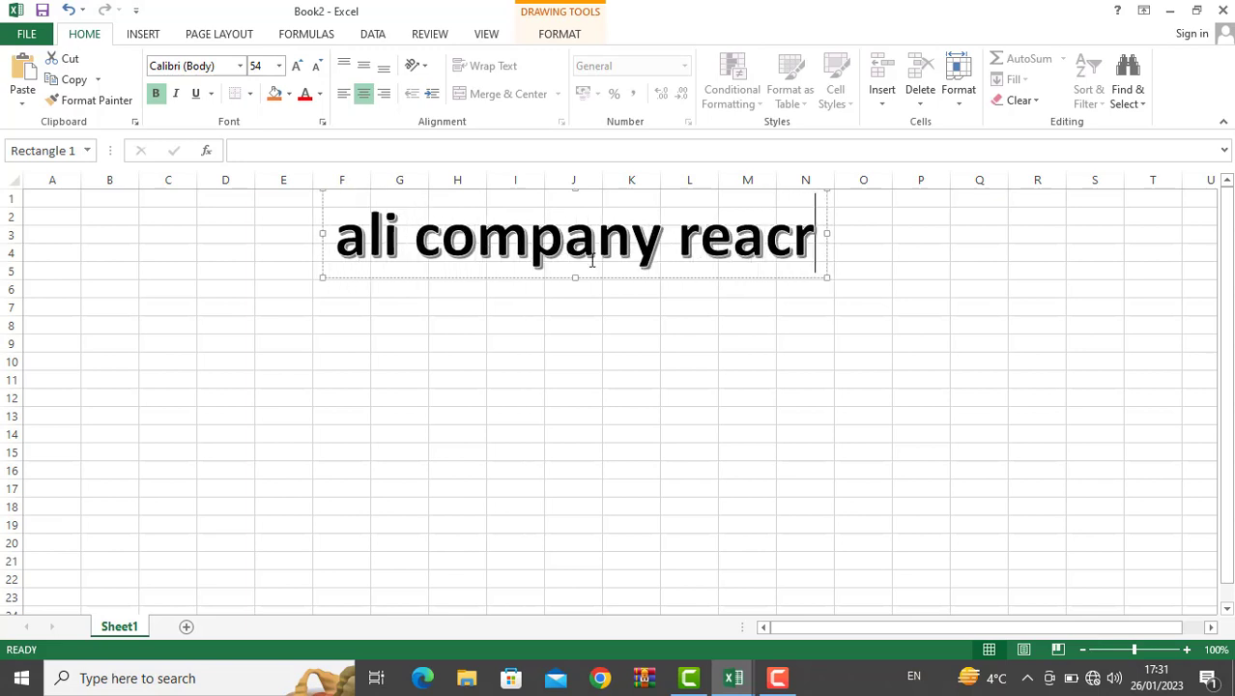
{"action": "key", "text": "BackSpace"}
{"action": "key", "text": "BackSpace"}
{"action": "key", "text": "BackSpace"}
{"action": "type", "text": "card"}
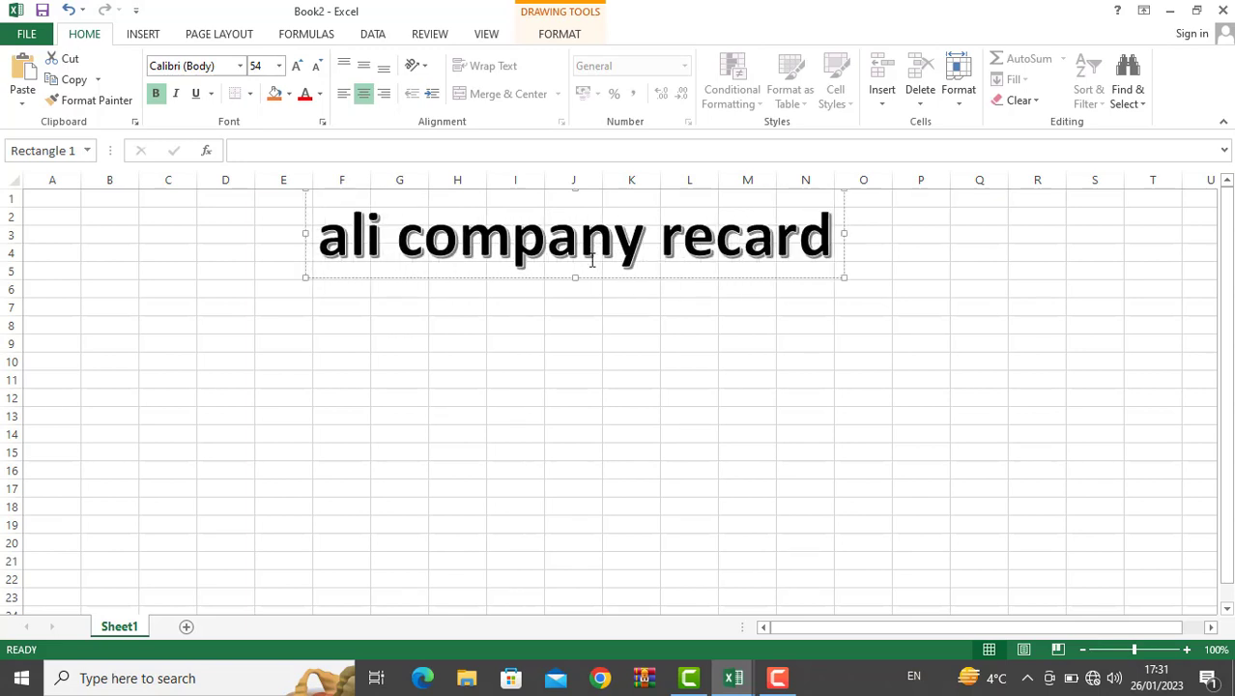
{"action": "left_click", "coordinate": [531, 329]}
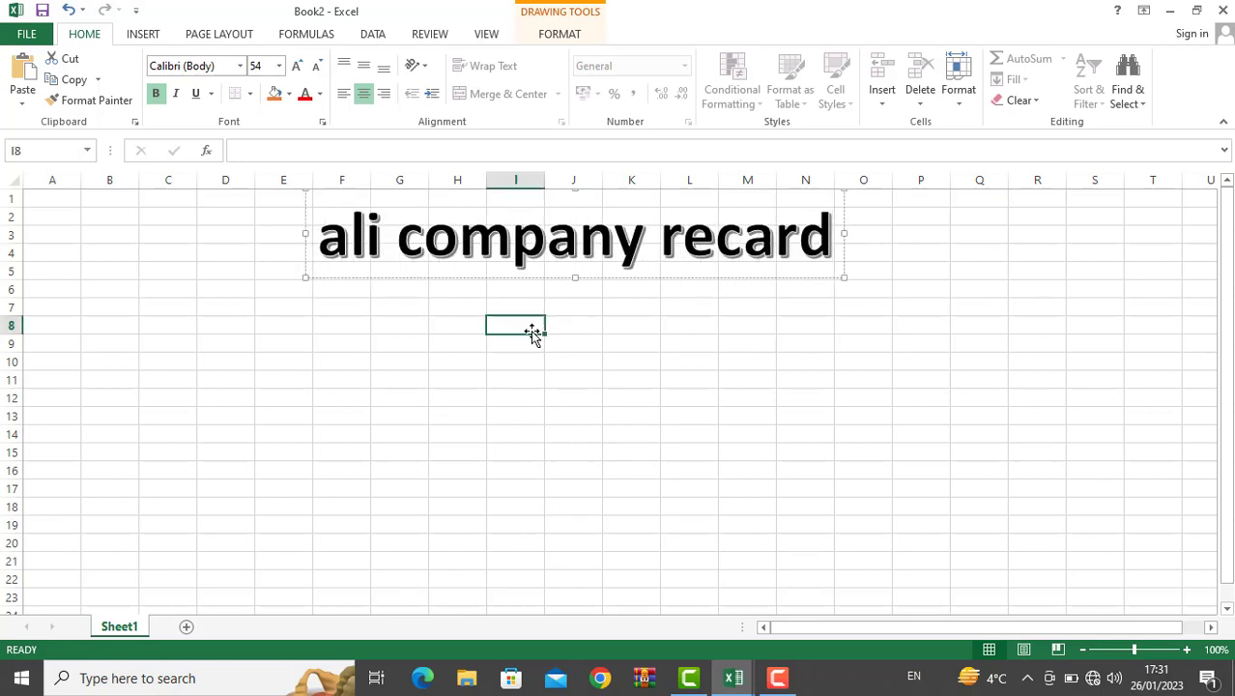
{"action": "left_click", "coordinate": [322, 304]}
{"action": "left_click_drag", "start_coordinate": [542, 412], "coordinate": [857, 554]}
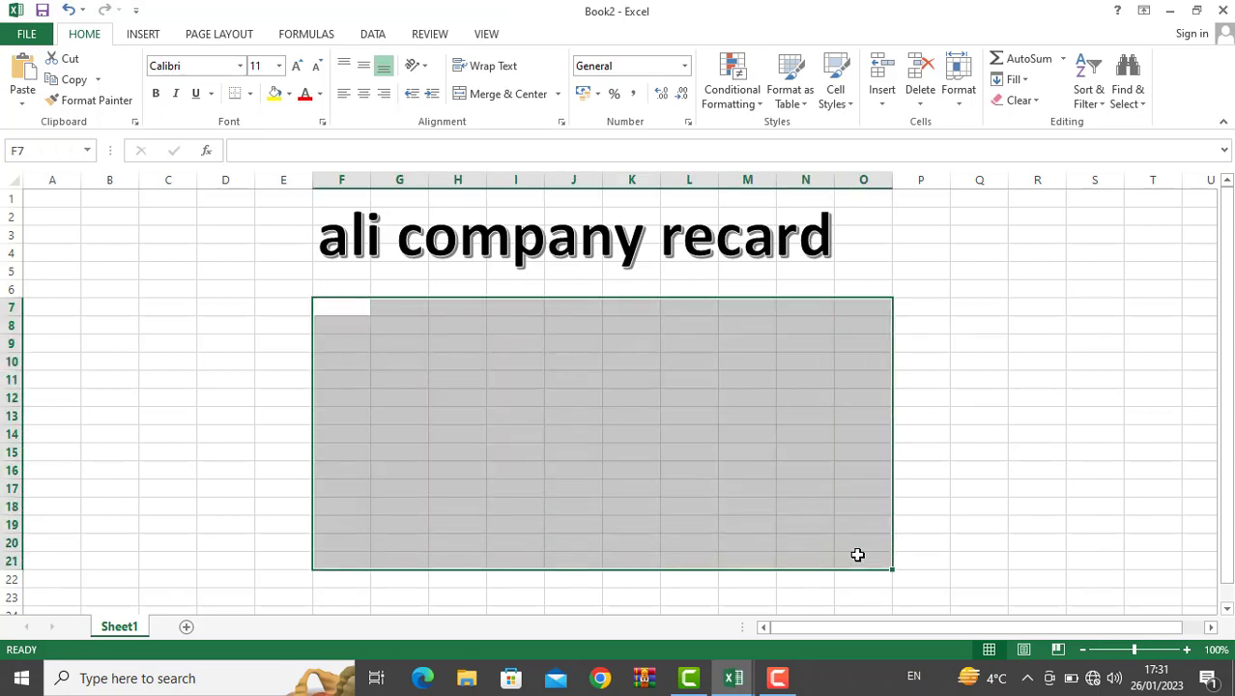
{"action": "left_click", "coordinate": [680, 436]}
{"action": "left_click", "coordinate": [150, 36]}
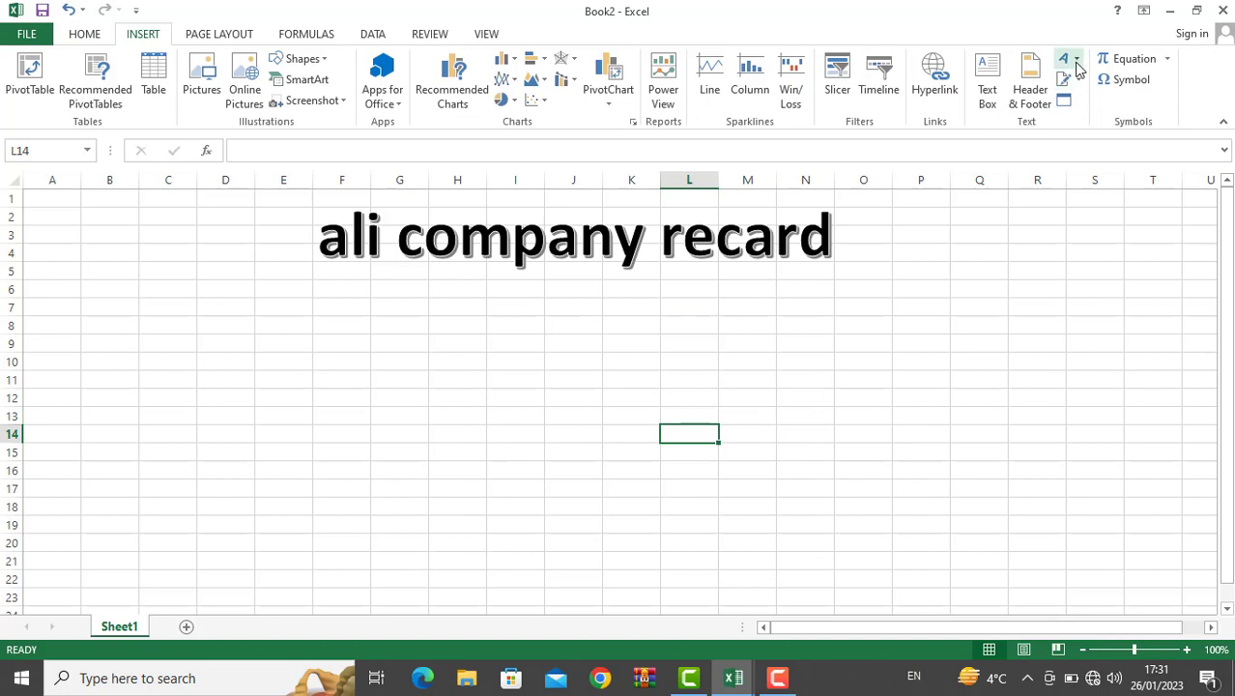
Step: Insert Σ, a vertical bar and the code-250 symbol into cell N8
{"action": "left_click", "coordinate": [795, 321]}
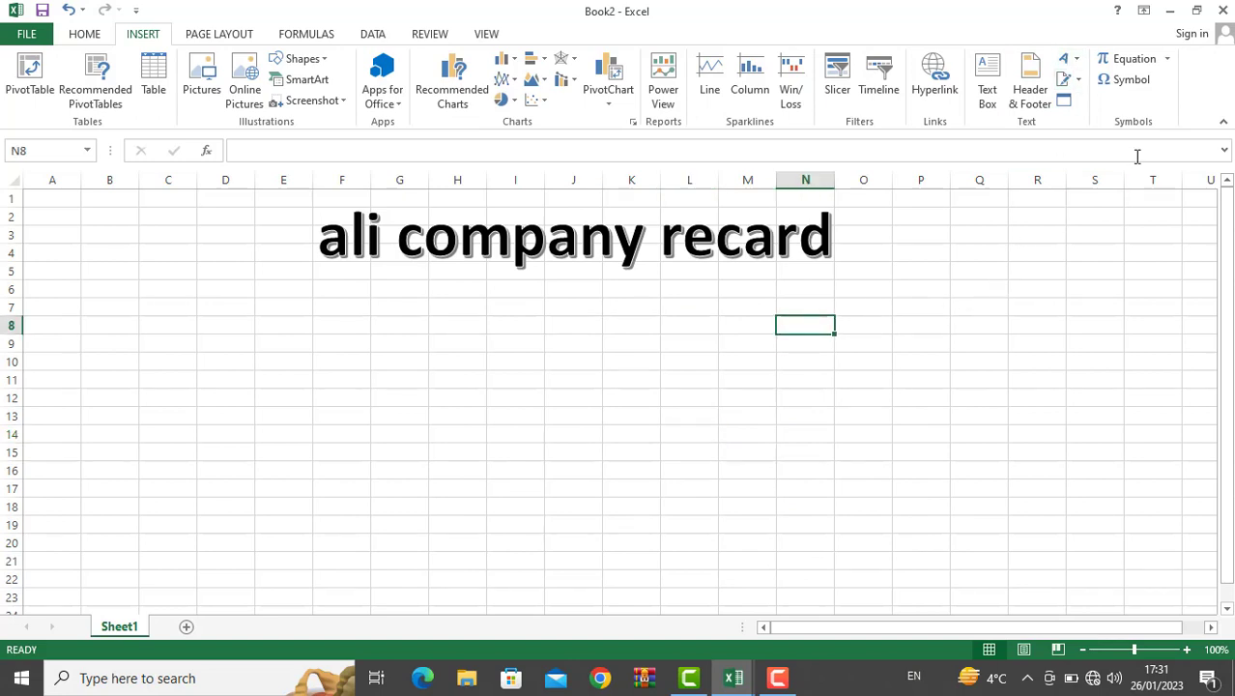
{"action": "left_click", "coordinate": [1130, 81]}
{"action": "left_click", "coordinate": [788, 330]}
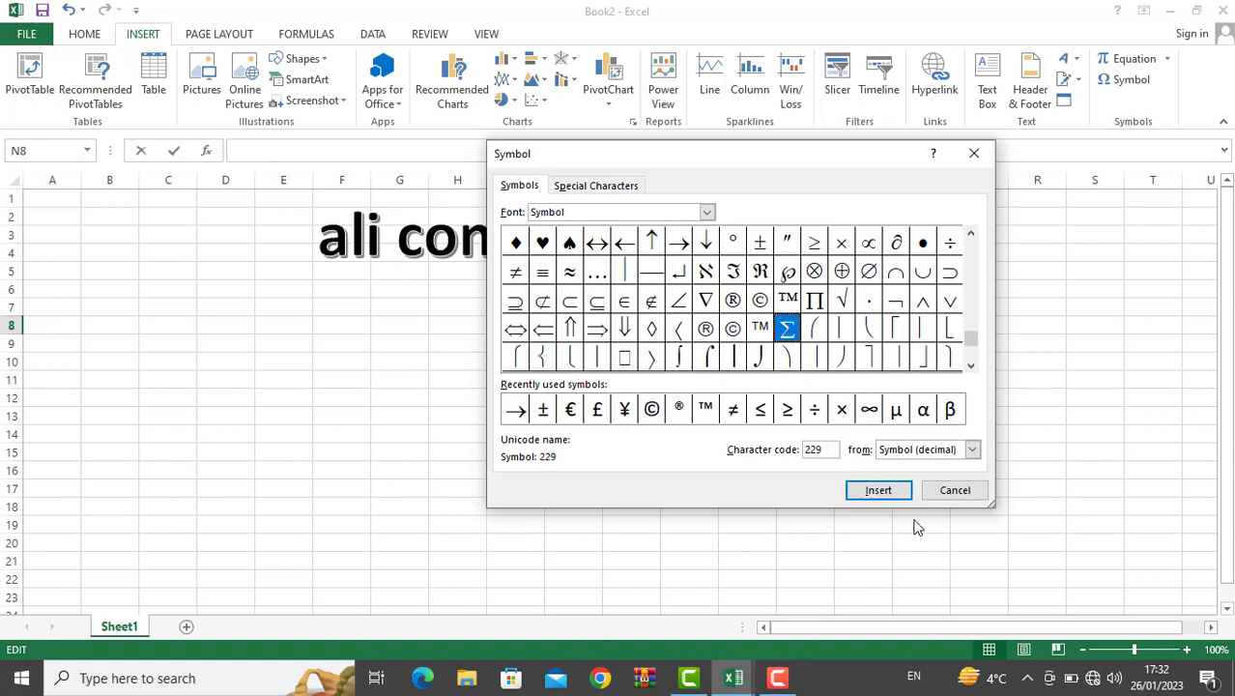
{"action": "left_click", "coordinate": [879, 491]}
{"action": "left_click", "coordinate": [624, 272]}
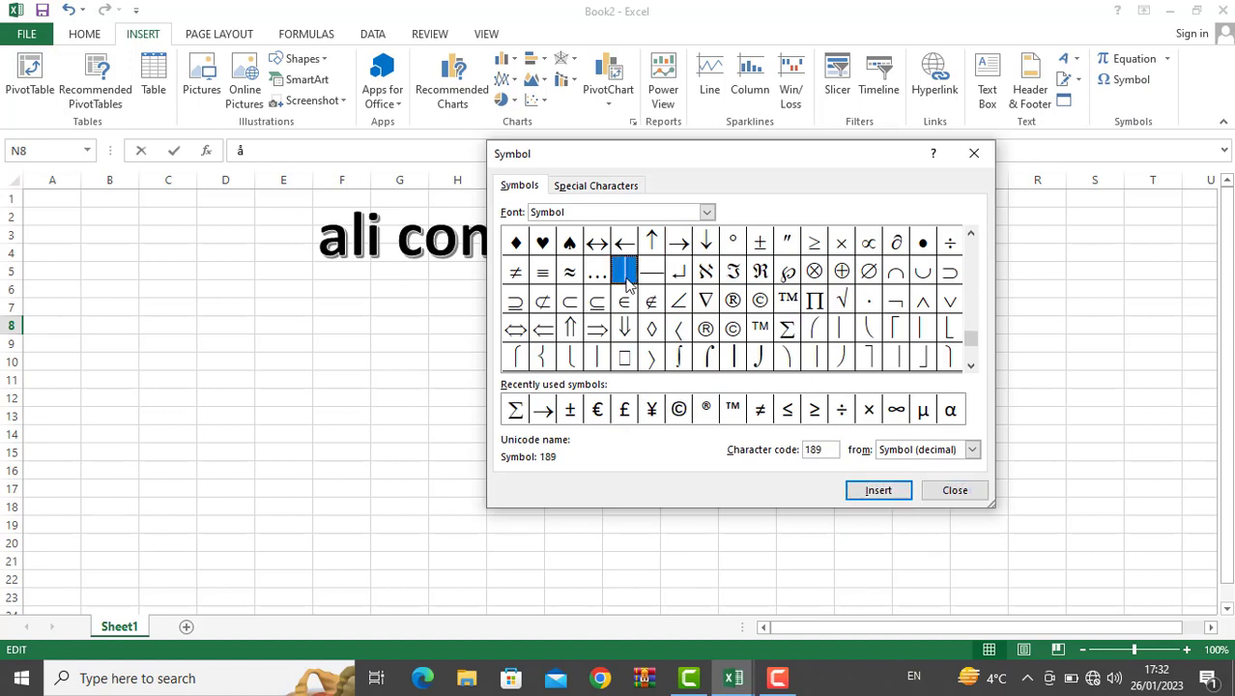
{"action": "left_click", "coordinate": [865, 491]}
{"action": "left_click", "coordinate": [895, 356]}
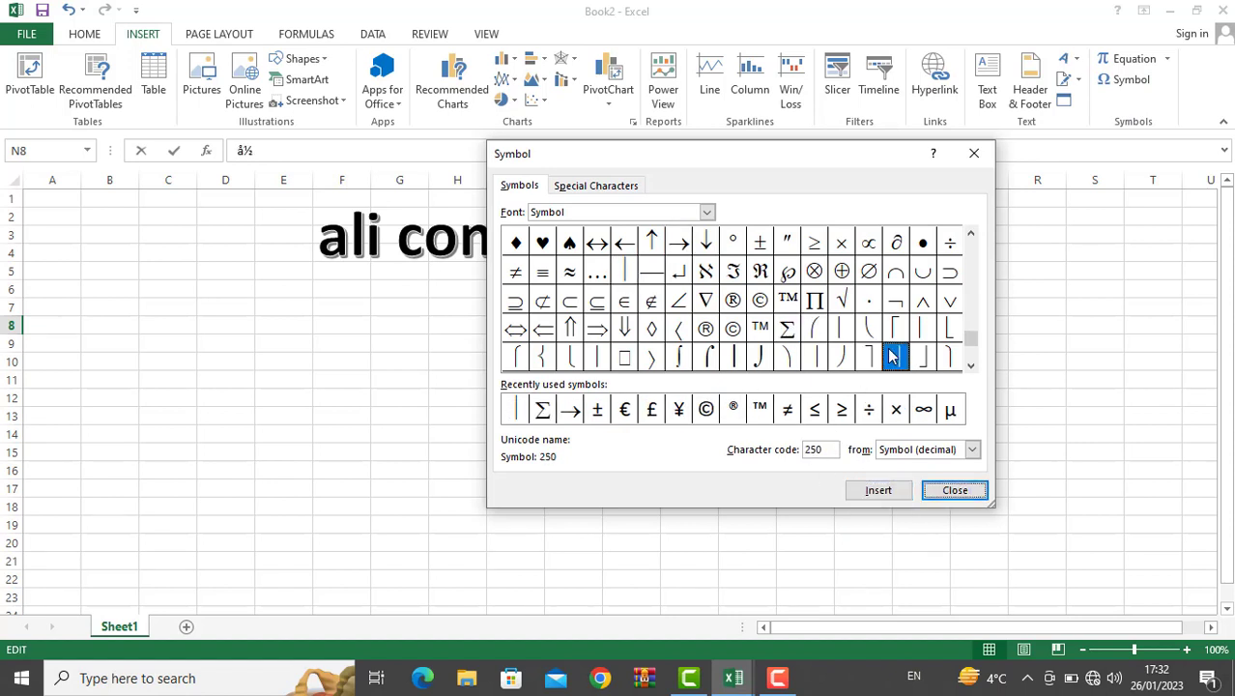
{"action": "left_click", "coordinate": [902, 492]}
{"action": "left_click", "coordinate": [951, 490]}
{"action": "left_click", "coordinate": [819, 412]}
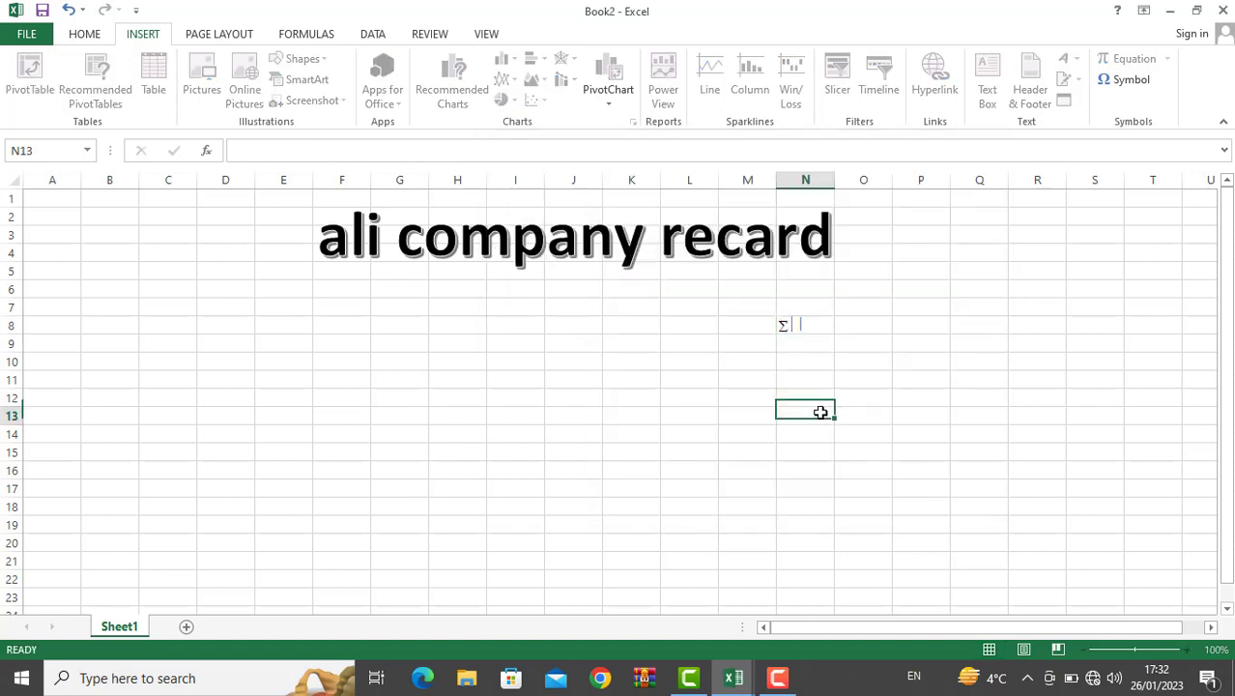
{"action": "left_click", "coordinate": [531, 328]}
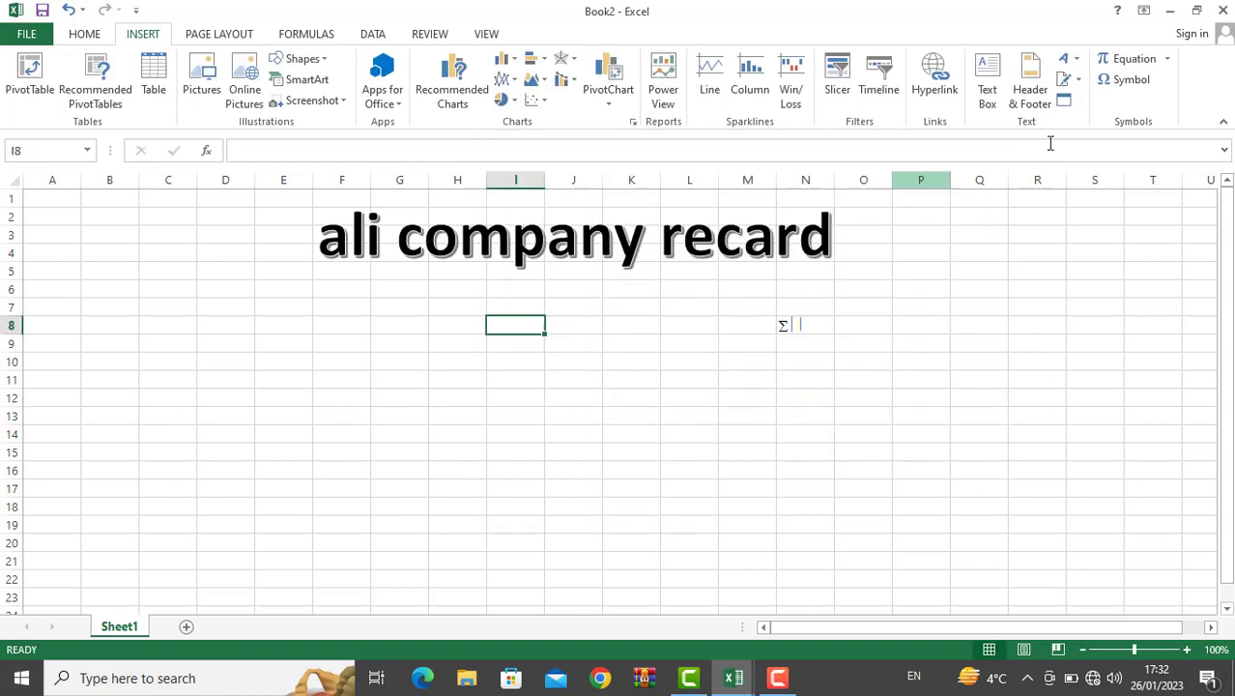
Step: Insert the Binomial Theorem equation and append ≪, ≤, an empty fraction and a superscript
{"action": "left_click", "coordinate": [1165, 61]}
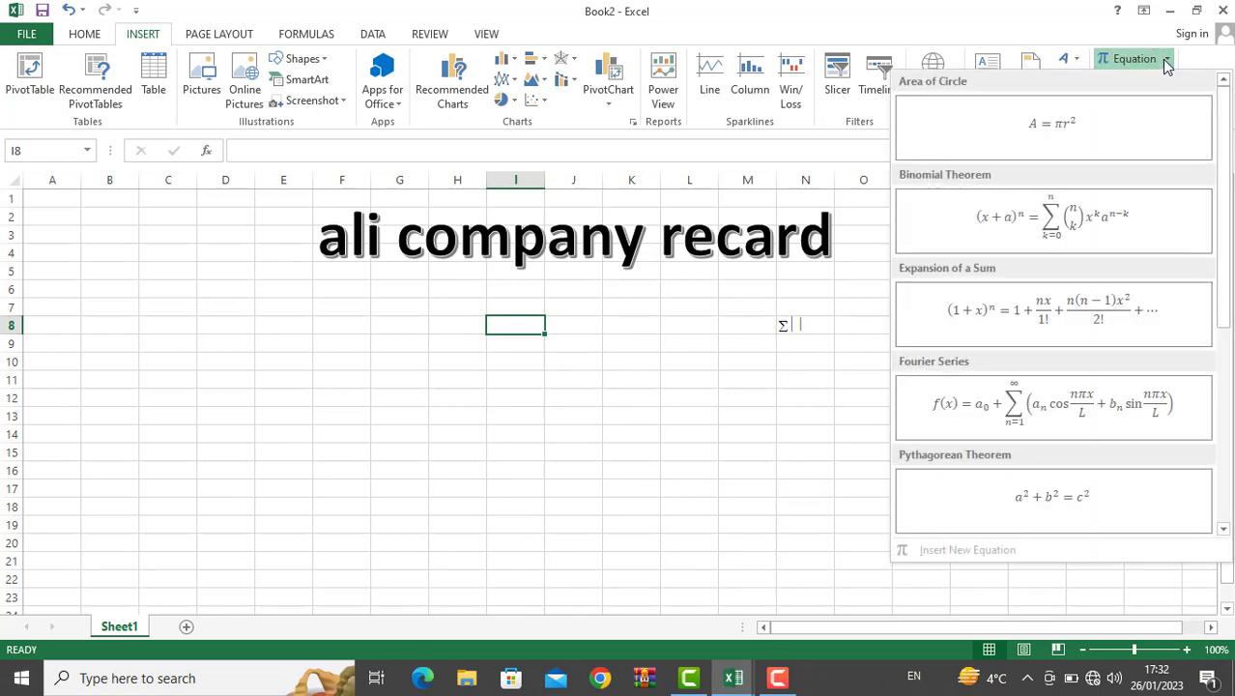
{"action": "left_click", "coordinate": [1068, 207]}
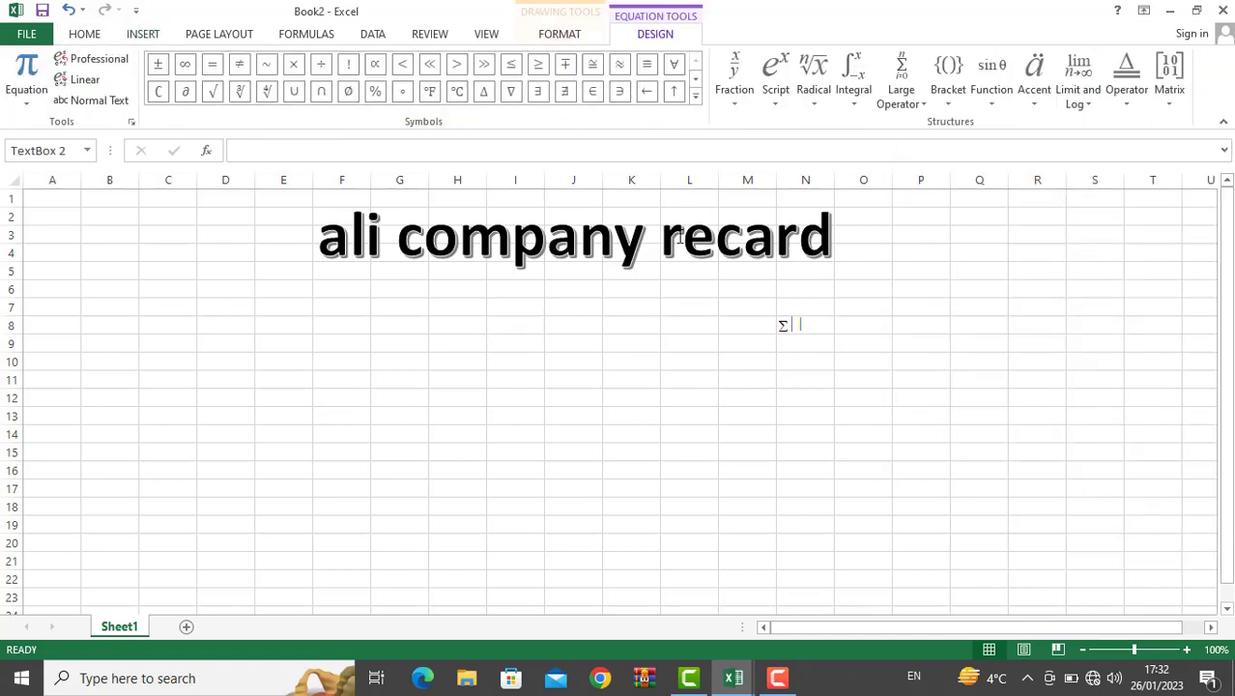
{"action": "left_click", "coordinate": [506, 71]}
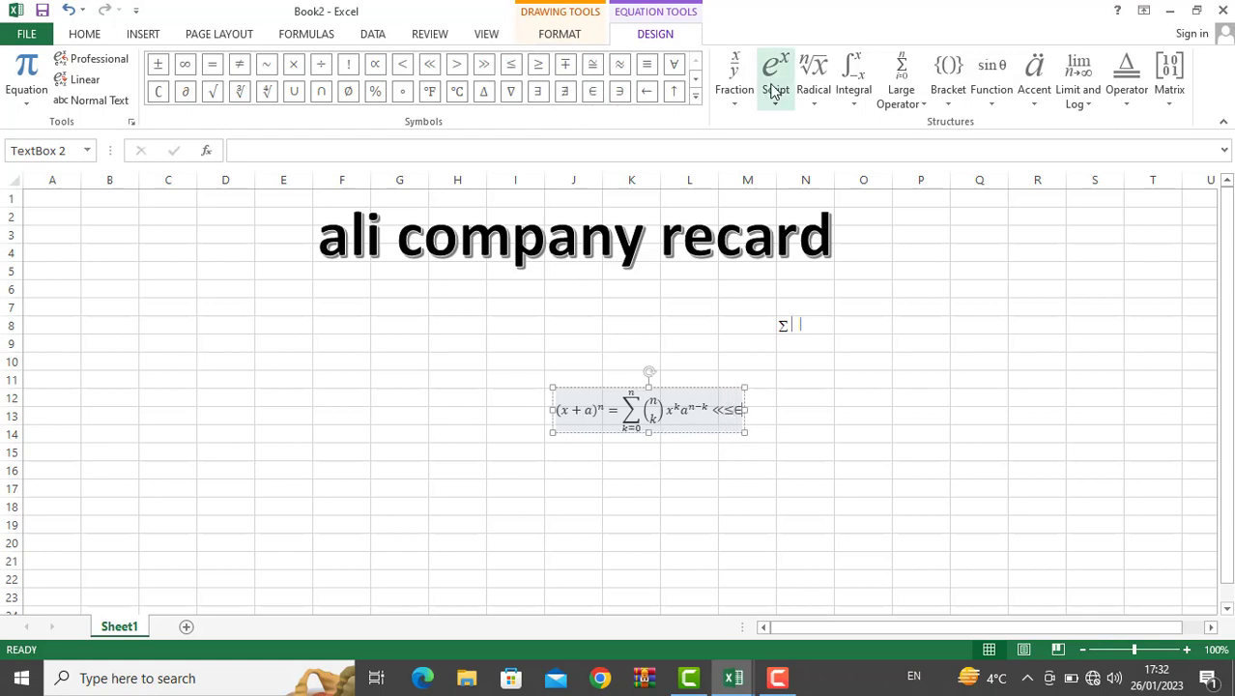
{"action": "left_click", "coordinate": [736, 97]}
{"action": "left_click", "coordinate": [766, 155]}
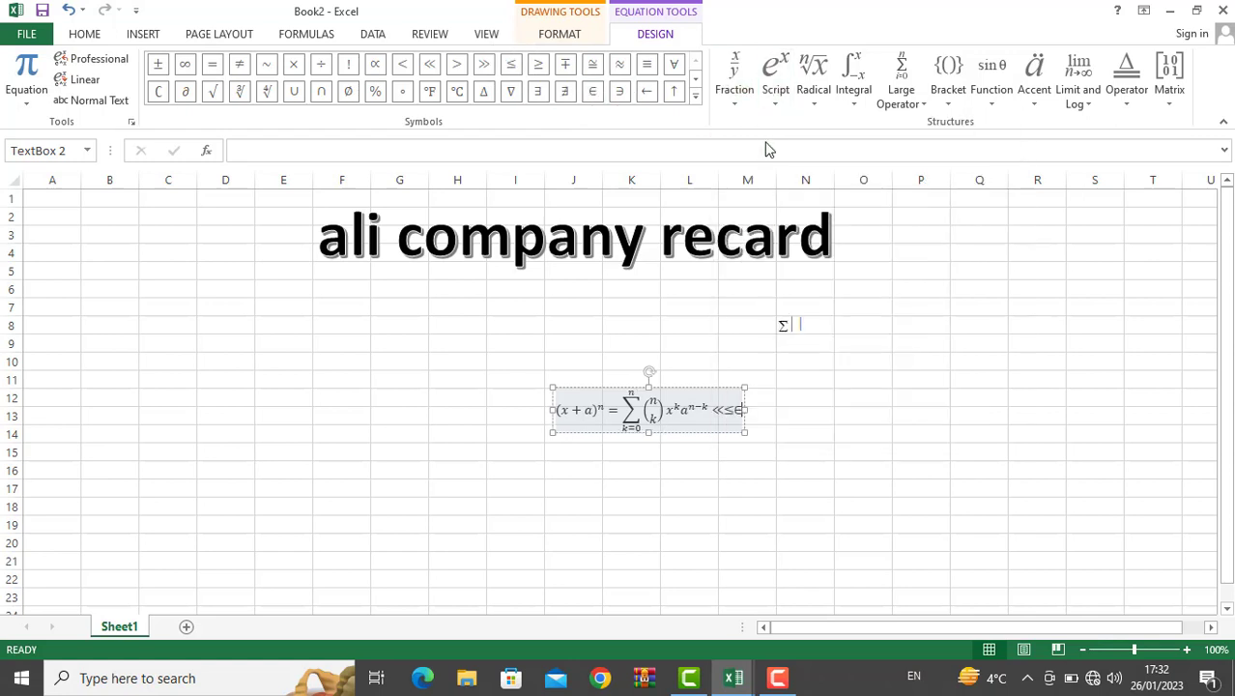
{"action": "left_click", "coordinate": [775, 78]}
{"action": "left_click", "coordinate": [799, 147]}
Step: Append a square root, summation, bracket, accent and 2x1 empty matrix to the equation
{"action": "left_click", "coordinate": [831, 94]}
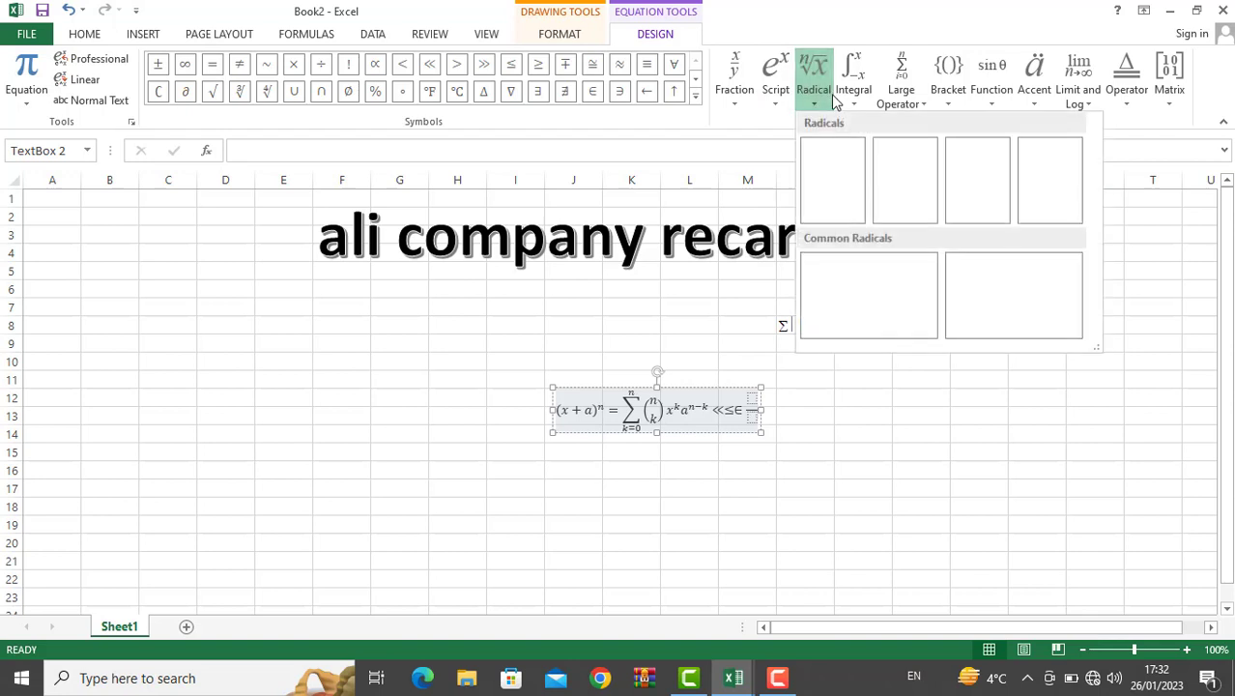
{"action": "left_click", "coordinate": [897, 162]}
{"action": "left_click", "coordinate": [908, 96]}
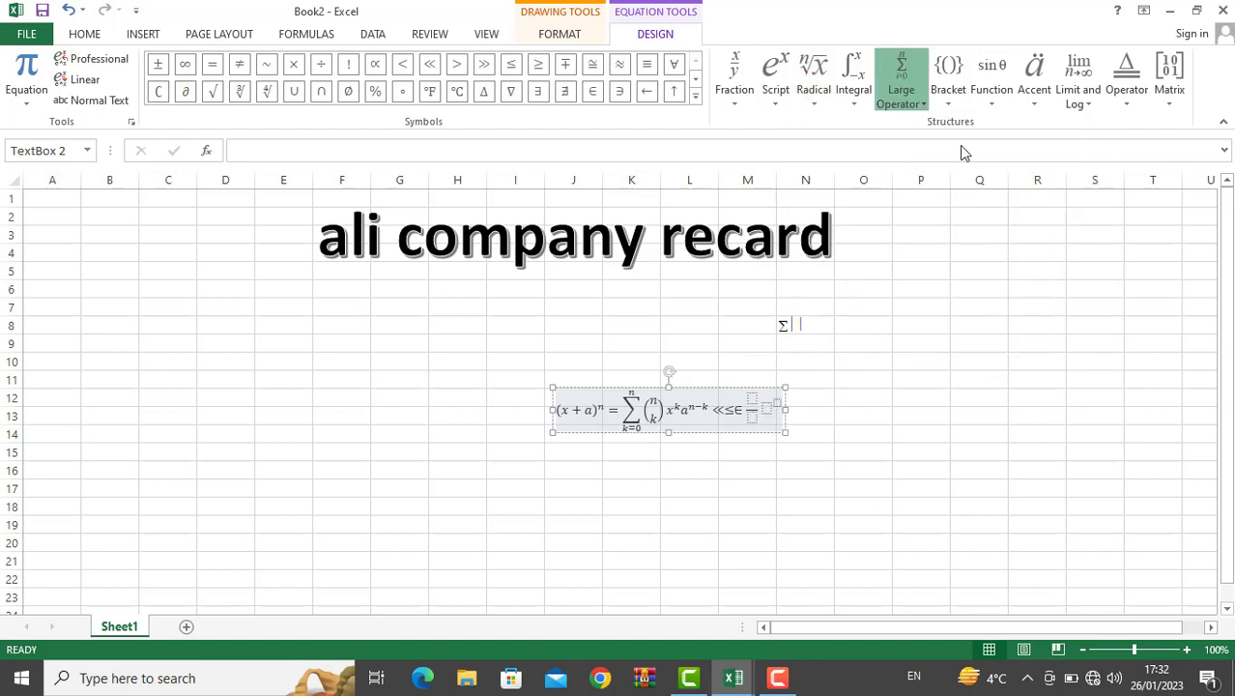
{"action": "left_click", "coordinate": [958, 175]}
{"action": "left_click", "coordinate": [956, 101]}
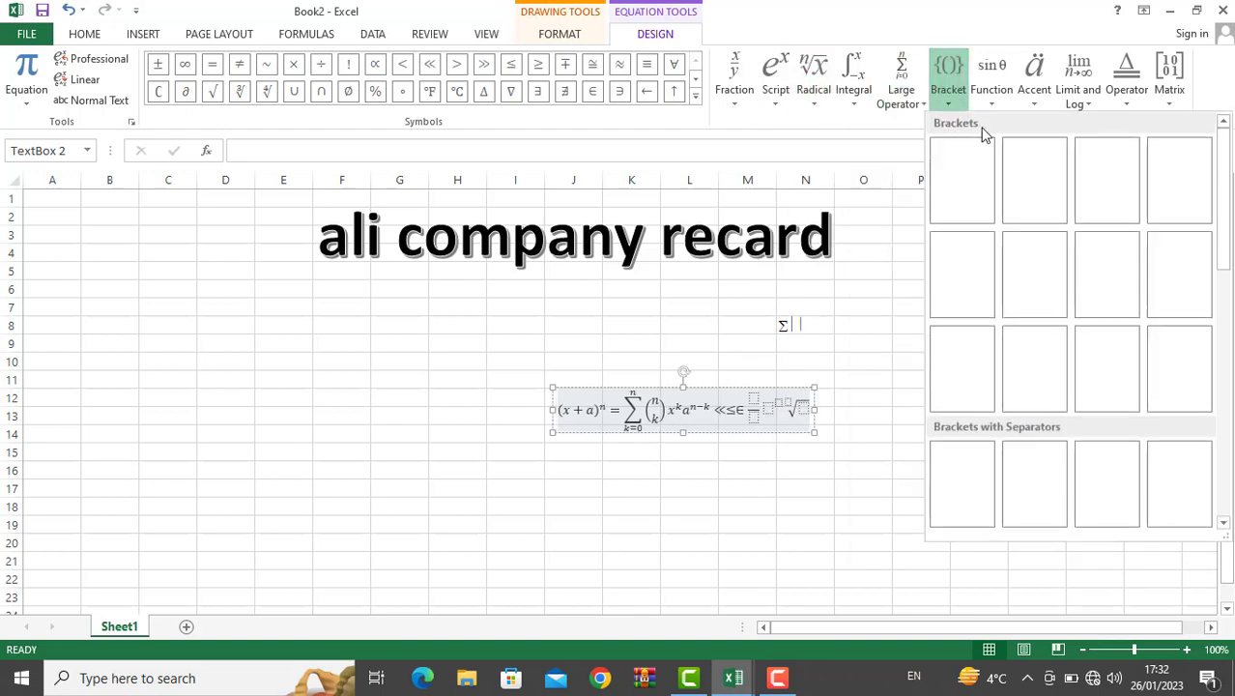
{"action": "left_click", "coordinate": [1033, 180]}
{"action": "left_click", "coordinate": [1048, 97]}
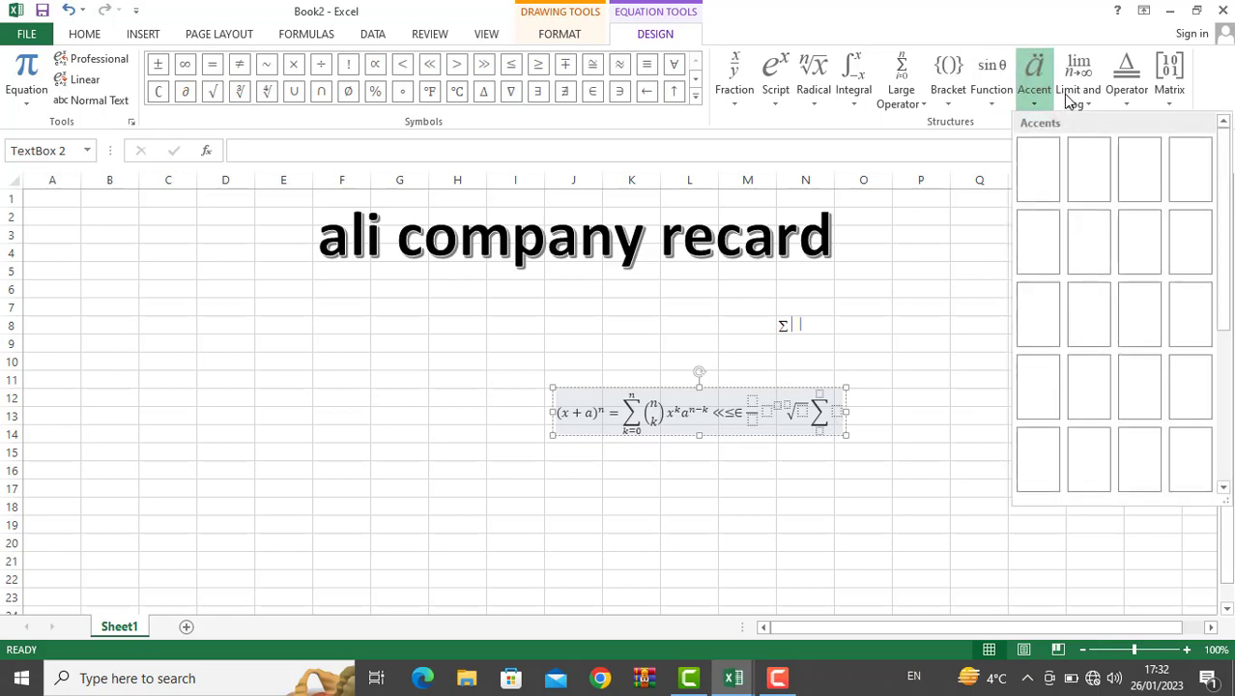
{"action": "left_click", "coordinate": [1036, 180]}
{"action": "left_click", "coordinate": [1077, 97]}
{"action": "left_click", "coordinate": [1126, 92]}
{"action": "left_click", "coordinate": [1162, 89]}
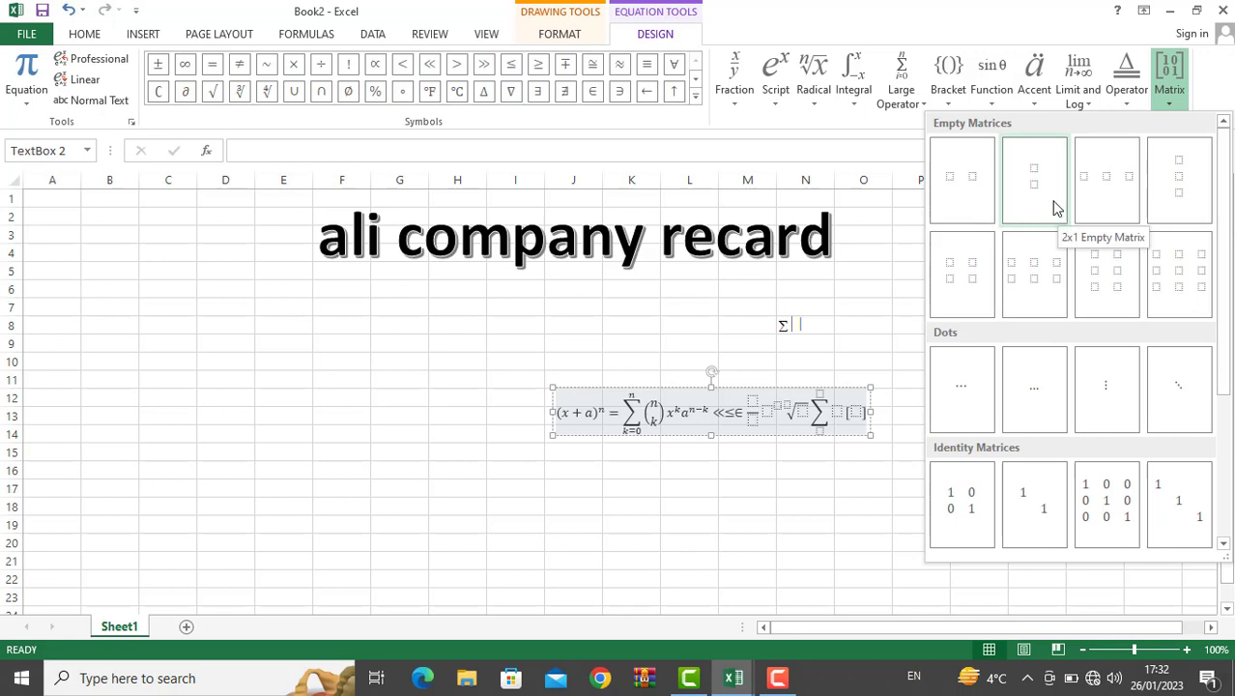
{"action": "left_click", "coordinate": [1054, 204]}
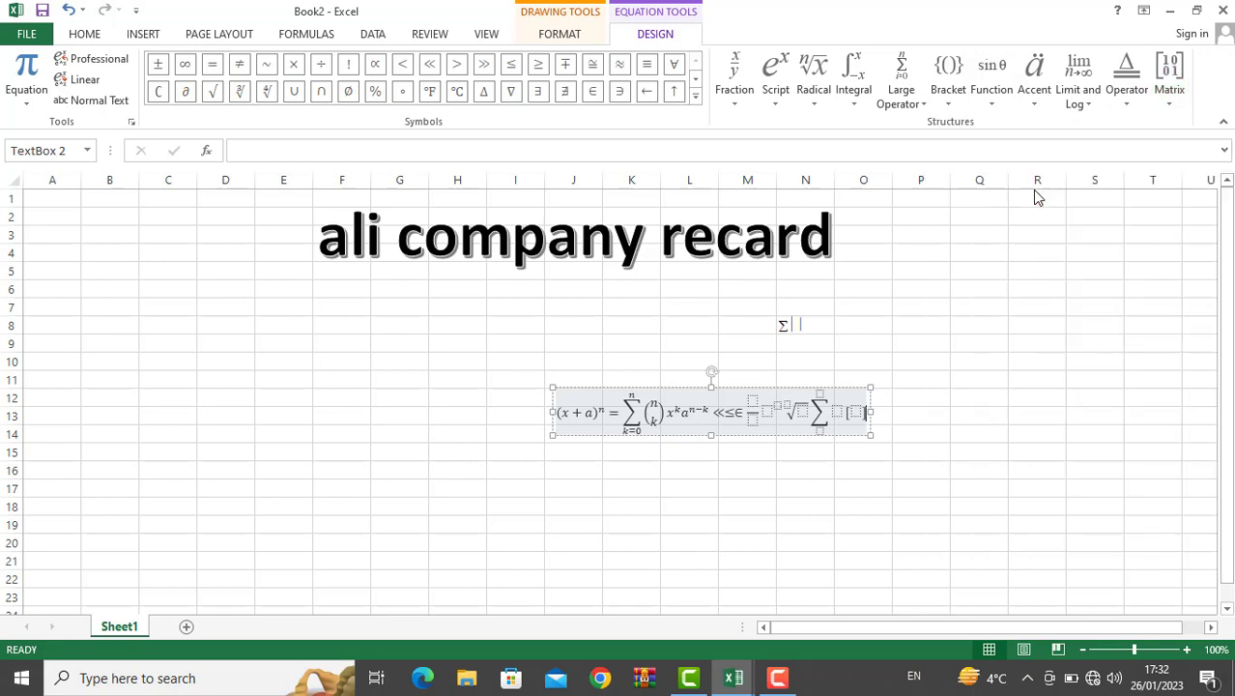
{"action": "left_click", "coordinate": [886, 359]}
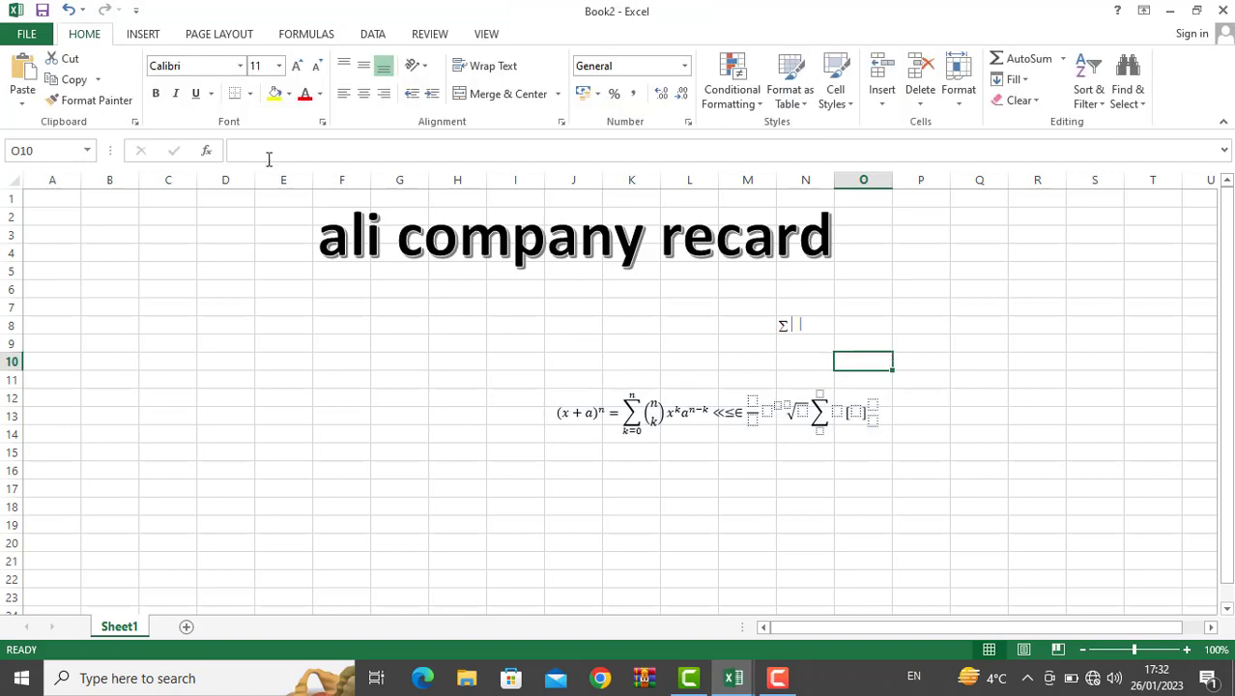
Step: Minimize the Book2 workbook and then the Book1 workbook
{"action": "left_click", "coordinate": [29, 35]}
{"action": "left_click", "coordinate": [35, 28]}
{"action": "left_click", "coordinate": [136, 36]}
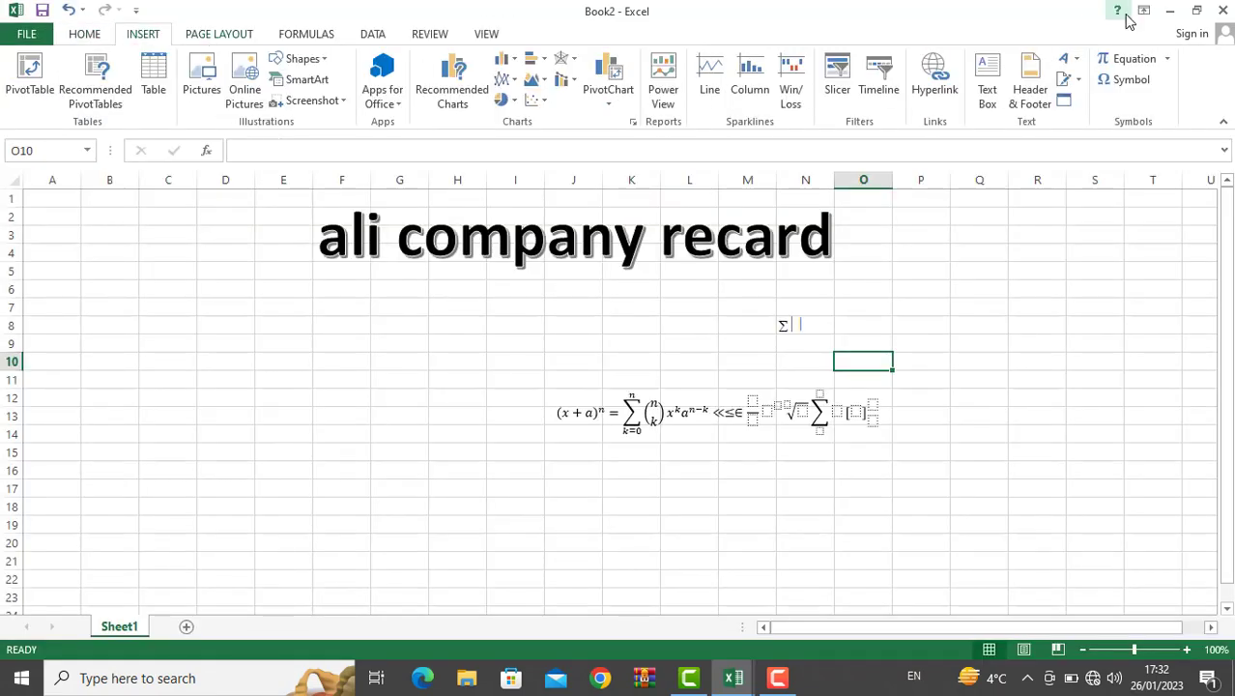
{"action": "left_click", "coordinate": [1175, 9]}
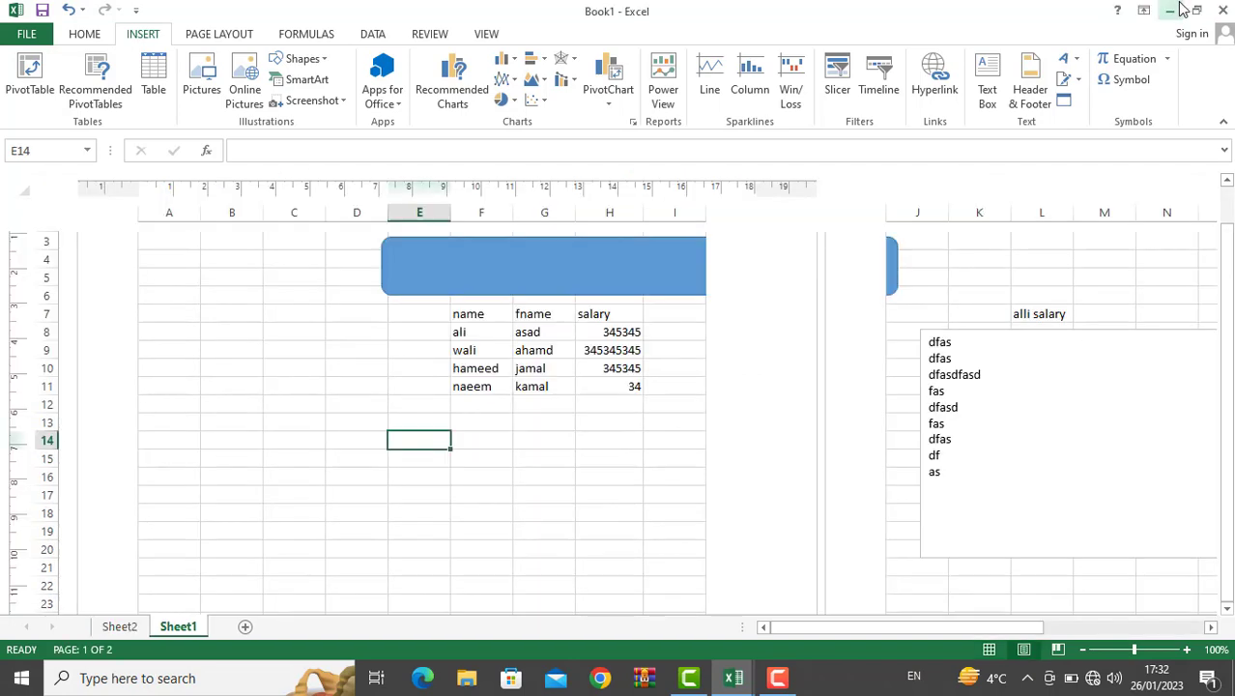
{"action": "left_click", "coordinate": [1175, 10]}
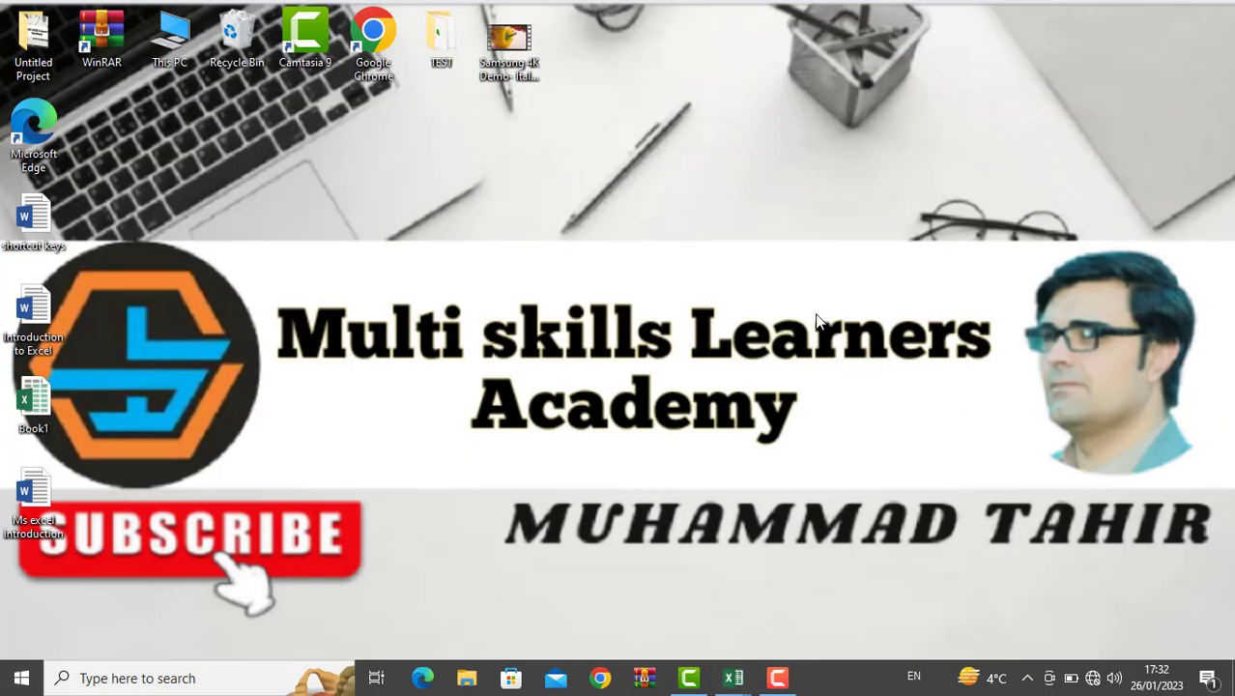